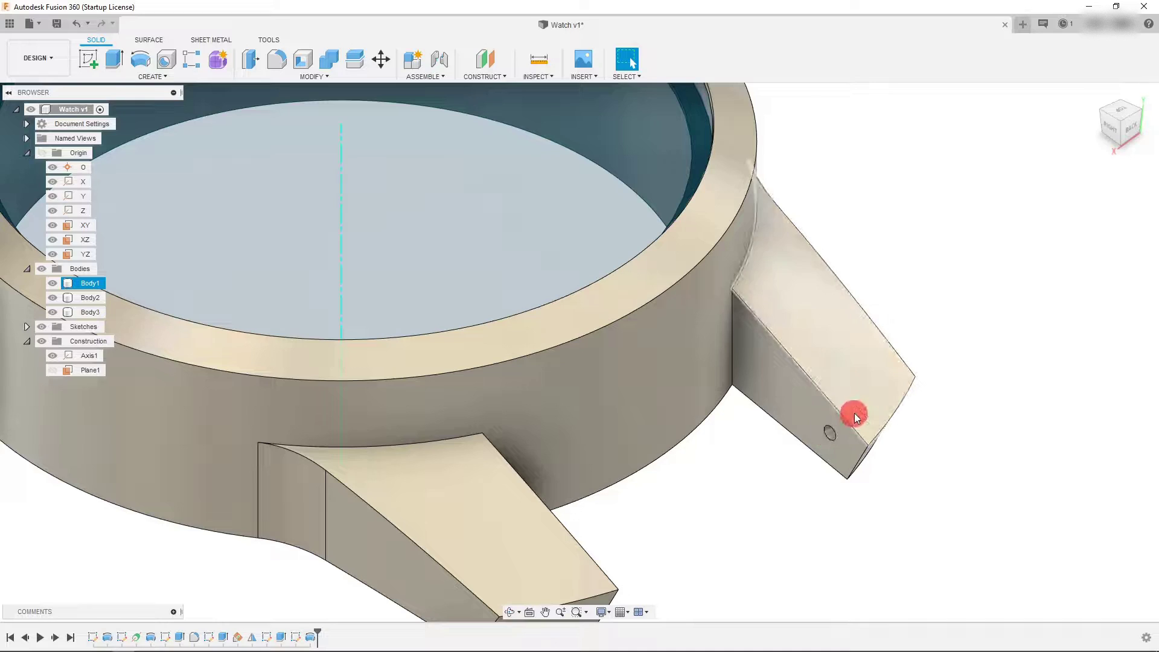
{"action": "scroll", "coordinate": [827, 432], "scroll_direction": "down", "scroll_amount": 2}
{"action": "left_click", "coordinate": [853, 446]}
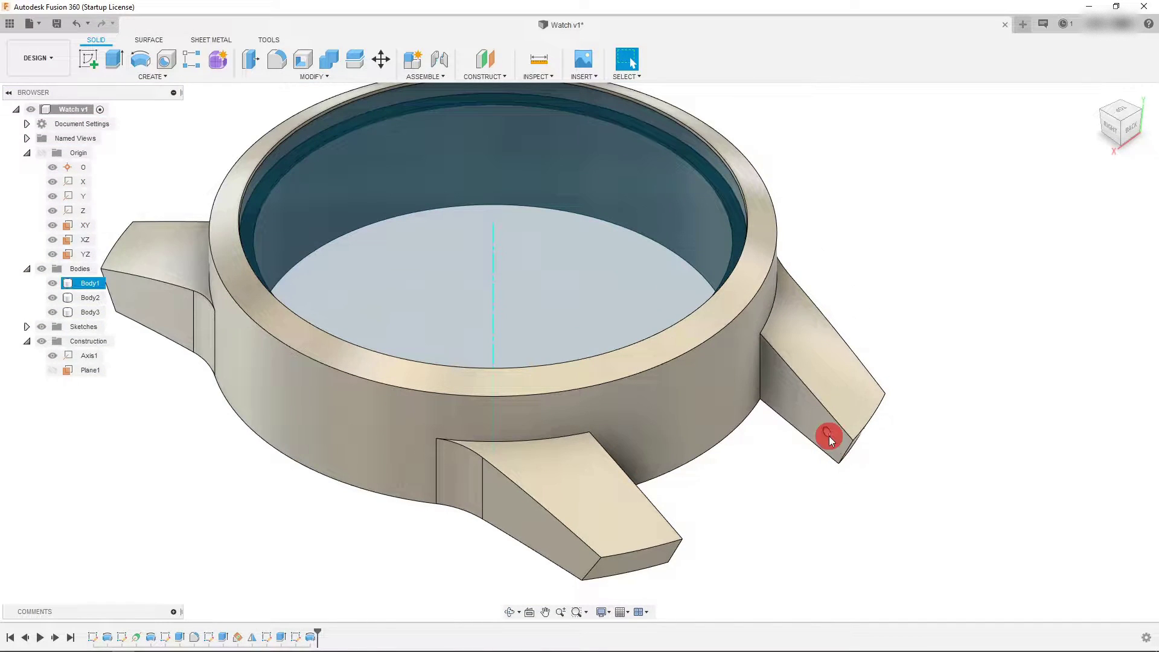
{"action": "scroll", "coordinate": [795, 451], "scroll_direction": "down", "scroll_amount": 2}
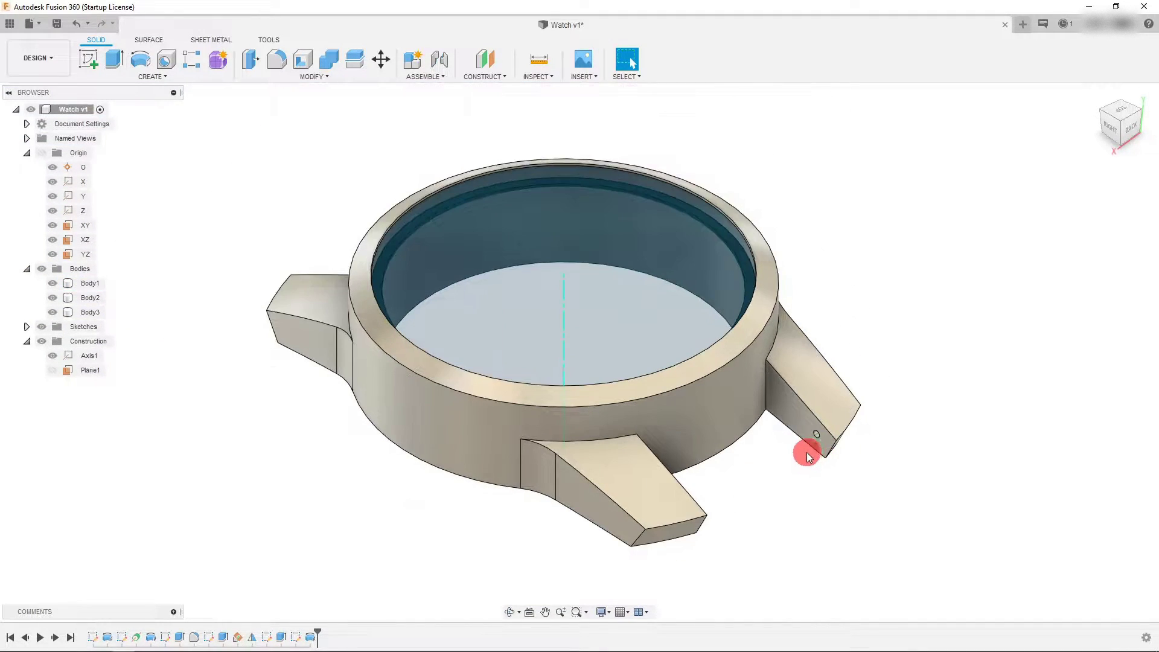
{"action": "scroll", "coordinate": [804, 455], "scroll_direction": "up", "scroll_amount": 2}
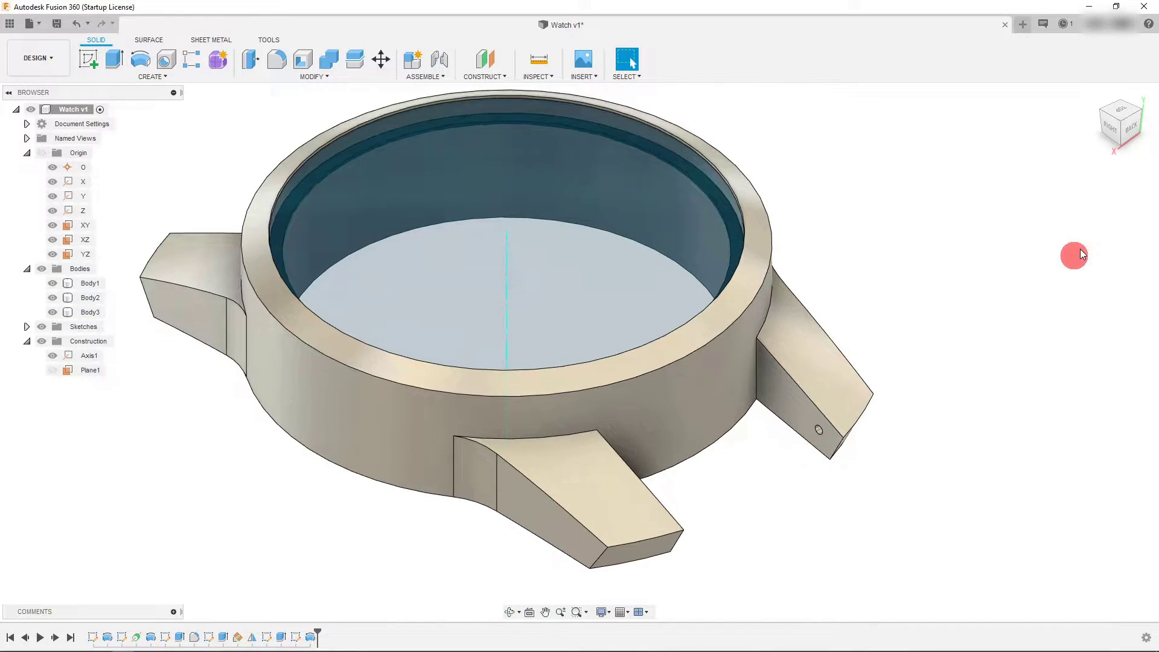
Offset a construction plane from the watch case's flat bottom ring face by about -0.02 in, near the lug's pin hole
{"action": "left_click", "coordinate": [1135, 142]}
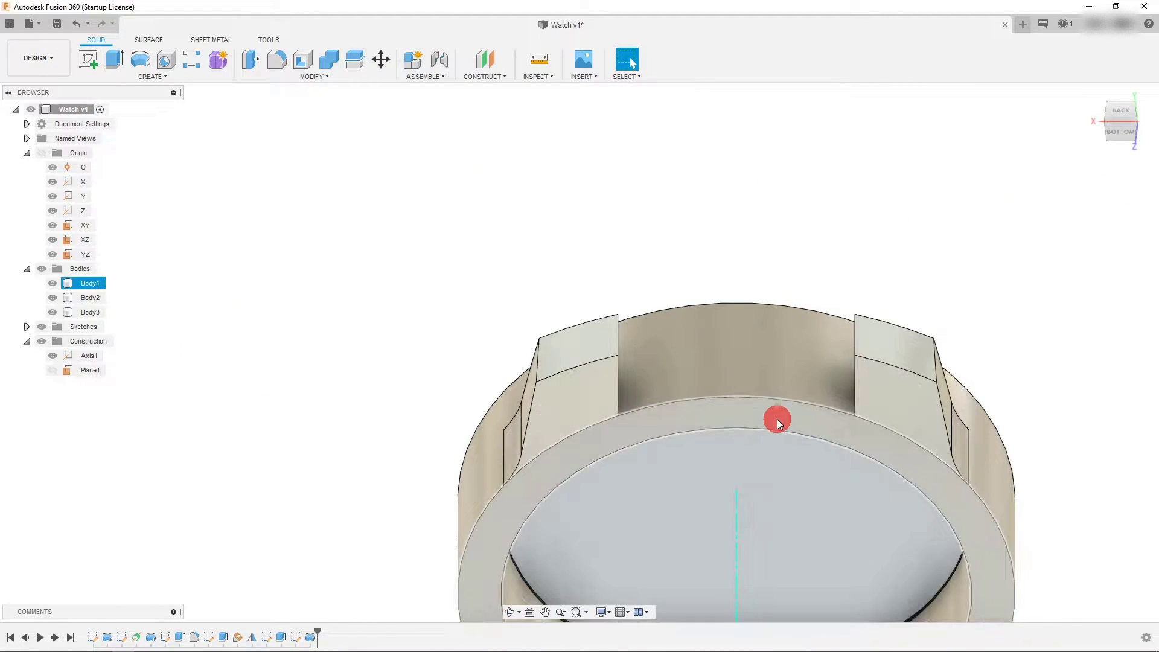
{"action": "left_click", "coordinate": [776, 423]}
{"action": "scroll", "coordinate": [534, 123], "scroll_direction": "down", "scroll_amount": 1}
{"action": "left_click", "coordinate": [486, 76]}
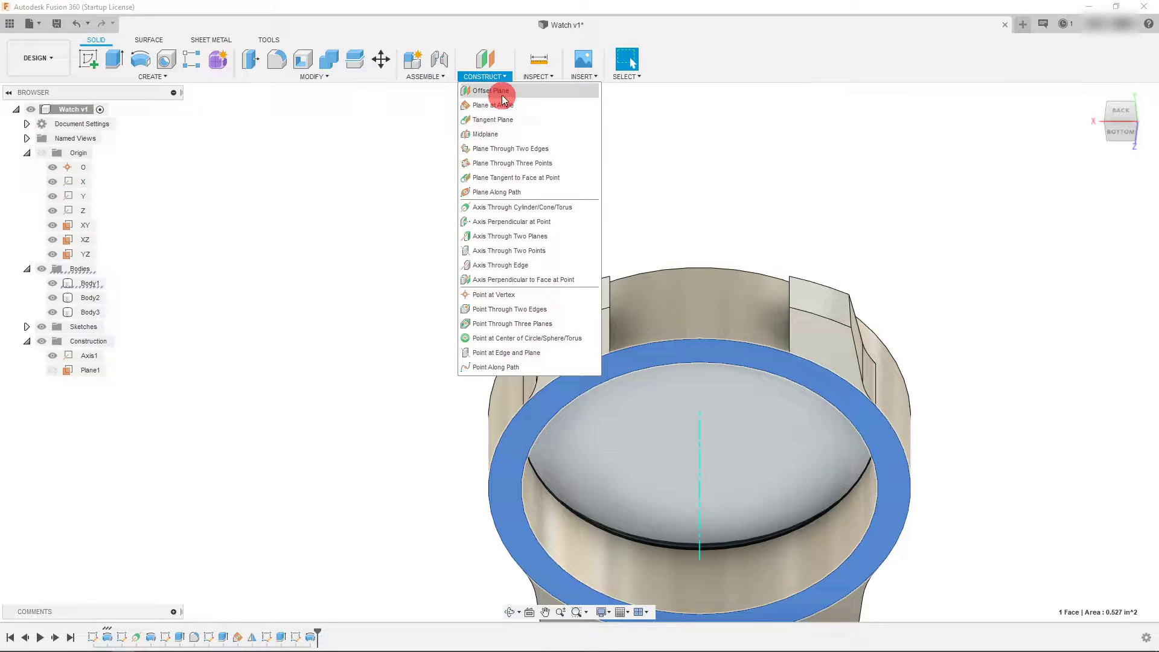
{"action": "left_click", "coordinate": [494, 91]}
{"action": "left_click", "coordinate": [1118, 114]}
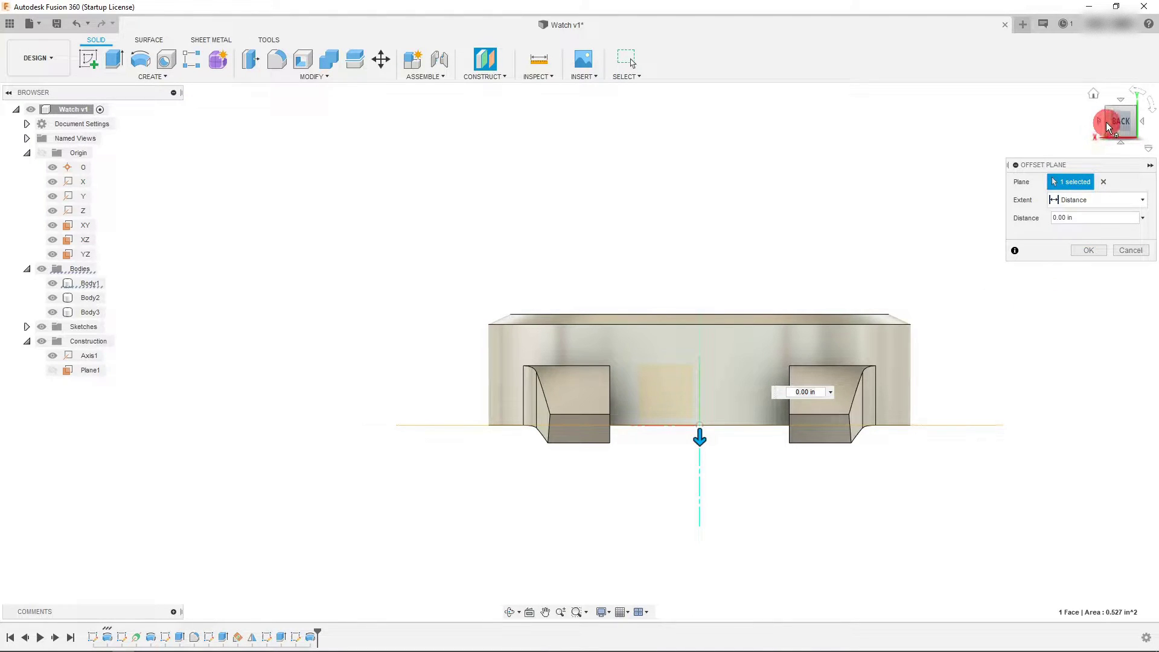
{"action": "left_click_drag", "start_coordinate": [1109, 125], "coordinate": [712, 432]}
{"action": "scroll", "coordinate": [778, 407], "scroll_direction": "up", "scroll_amount": 3}
{"action": "left_click_drag", "start_coordinate": [616, 453], "coordinate": [897, 420]}
{"action": "scroll", "coordinate": [914, 415], "scroll_direction": "up", "scroll_amount": 5}
{"action": "scroll", "coordinate": [905, 428], "scroll_direction": "down", "scroll_amount": 3}
{"action": "scroll", "coordinate": [905, 425], "scroll_direction": "up", "scroll_amount": 5}
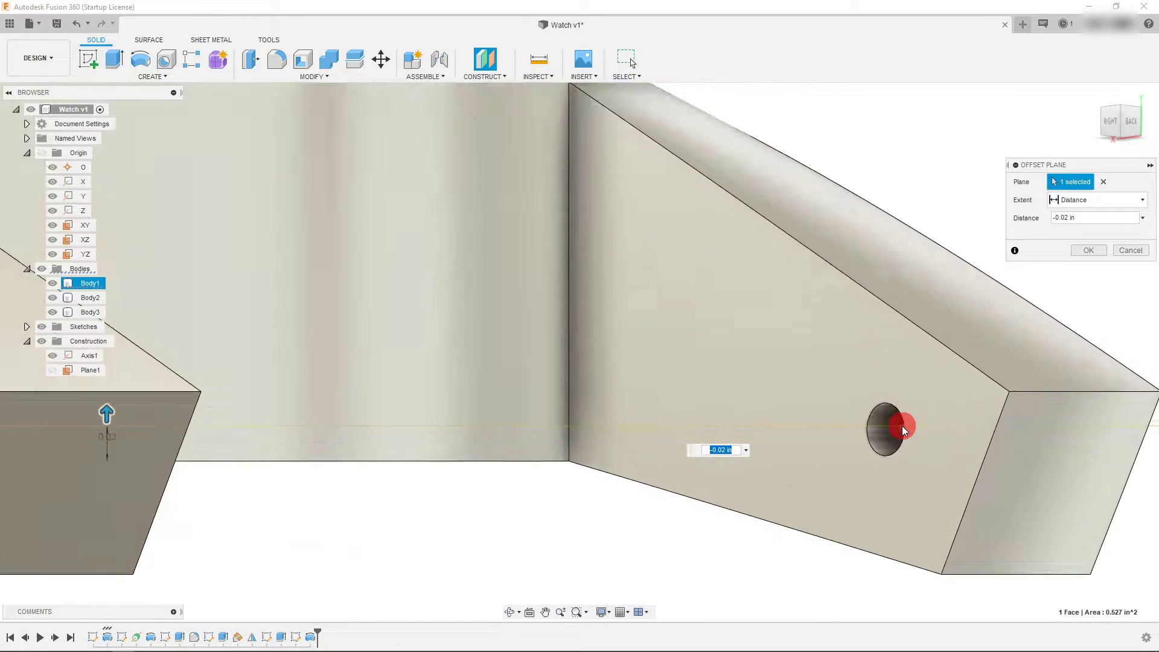
Set the offset plane's distance to -0.018 in so it runs through the pin hole's centre, and create it
{"action": "scroll", "coordinate": [906, 424], "scroll_direction": "down", "scroll_amount": 5}
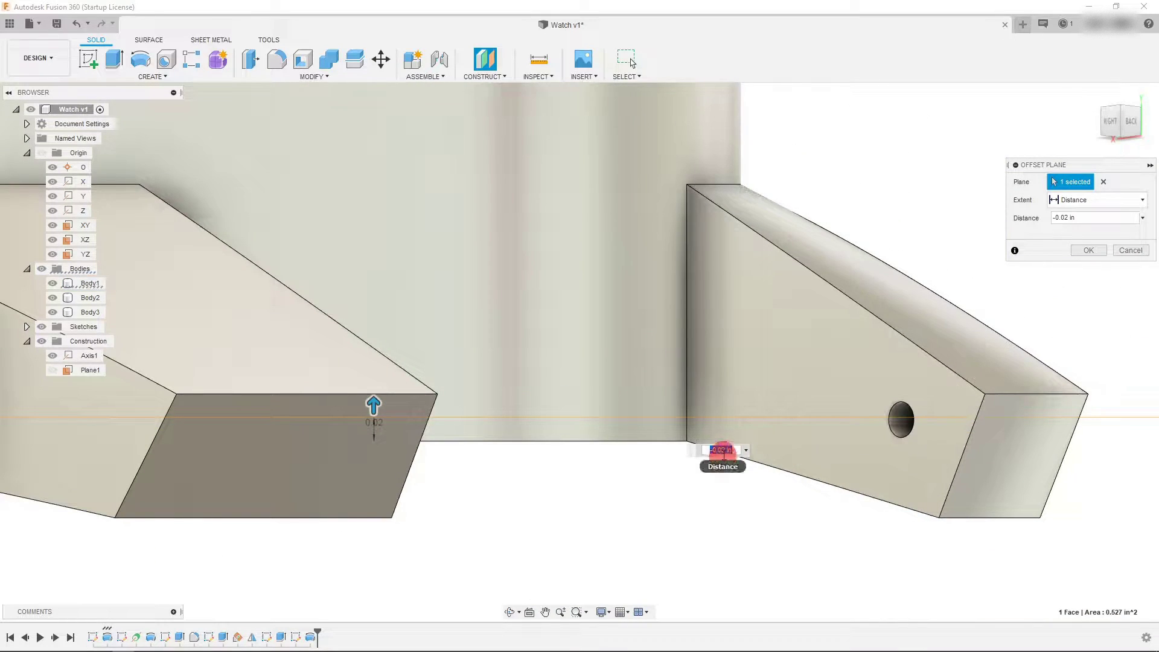
{"action": "left_click_drag", "start_coordinate": [723, 448], "coordinate": [763, 460]}
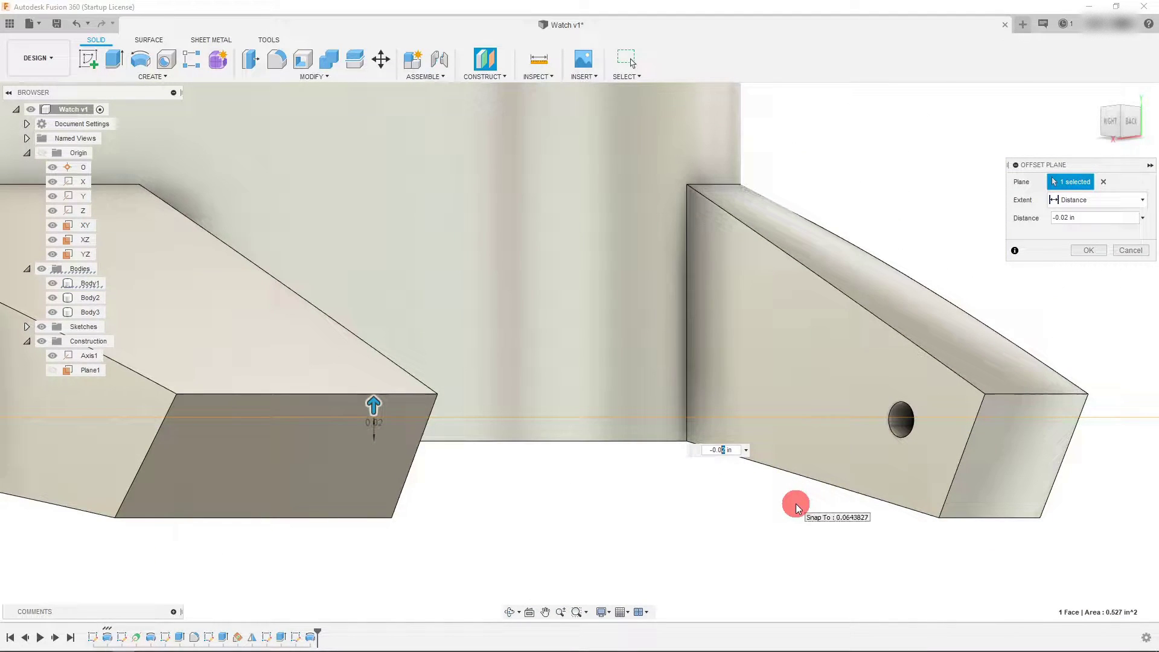
{"action": "type", "text": "18"}
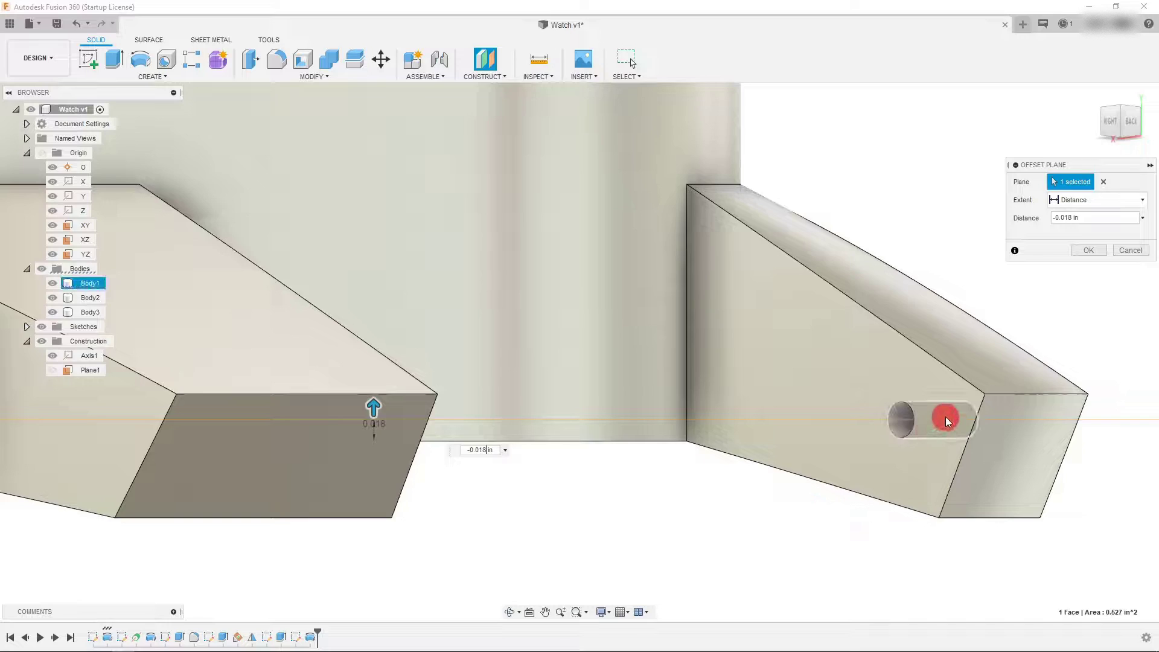
{"action": "scroll", "coordinate": [908, 422], "scroll_direction": "down", "scroll_amount": 5}
{"action": "scroll", "coordinate": [758, 432], "scroll_direction": "down", "scroll_amount": 3}
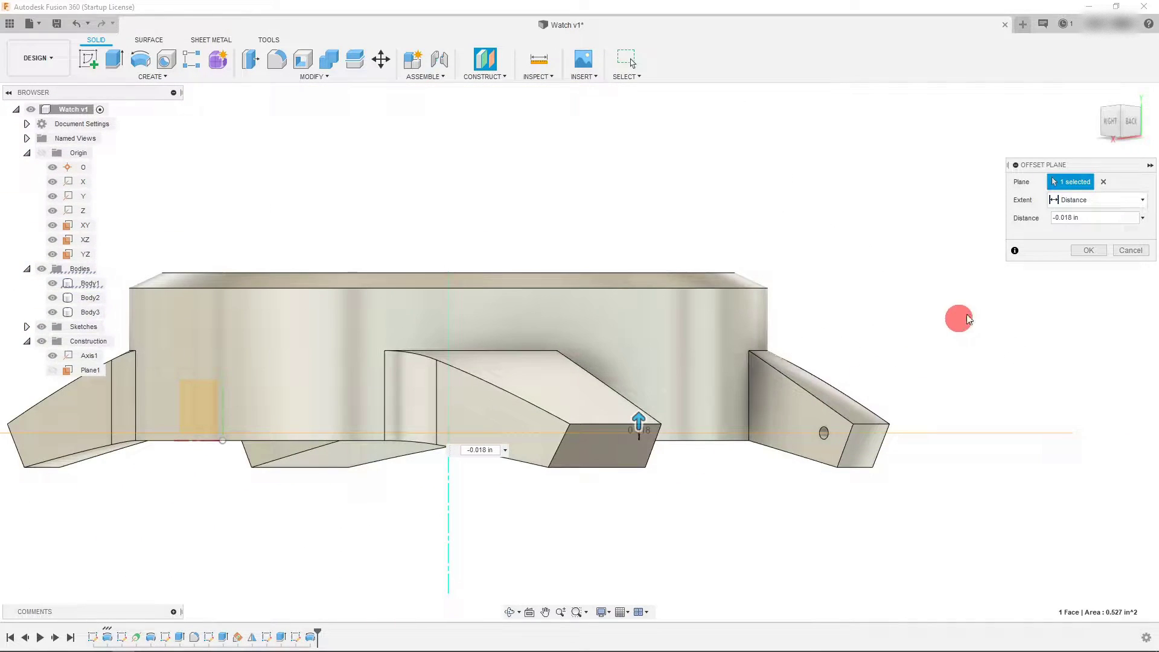
{"action": "left_click", "coordinate": [1080, 251]}
Start a sketch on the new offset plane through the lug pin holes
{"action": "middle_click", "coordinate": [823, 390]}
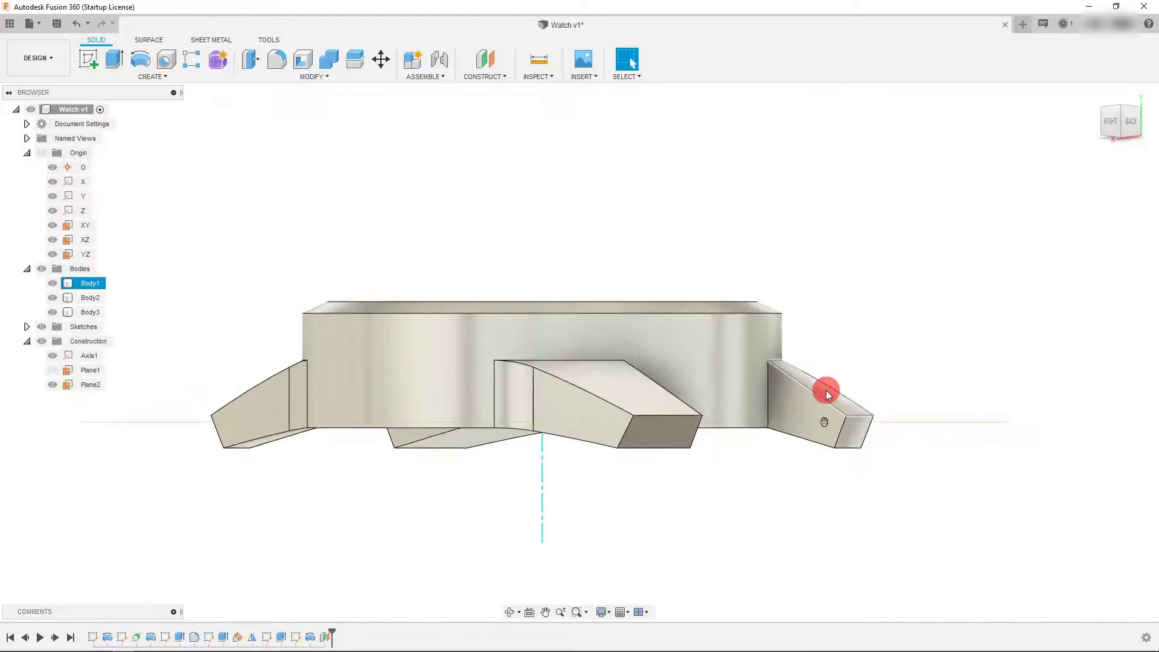
{"action": "left_click", "coordinate": [1132, 113]}
{"action": "left_click", "coordinate": [744, 511]}
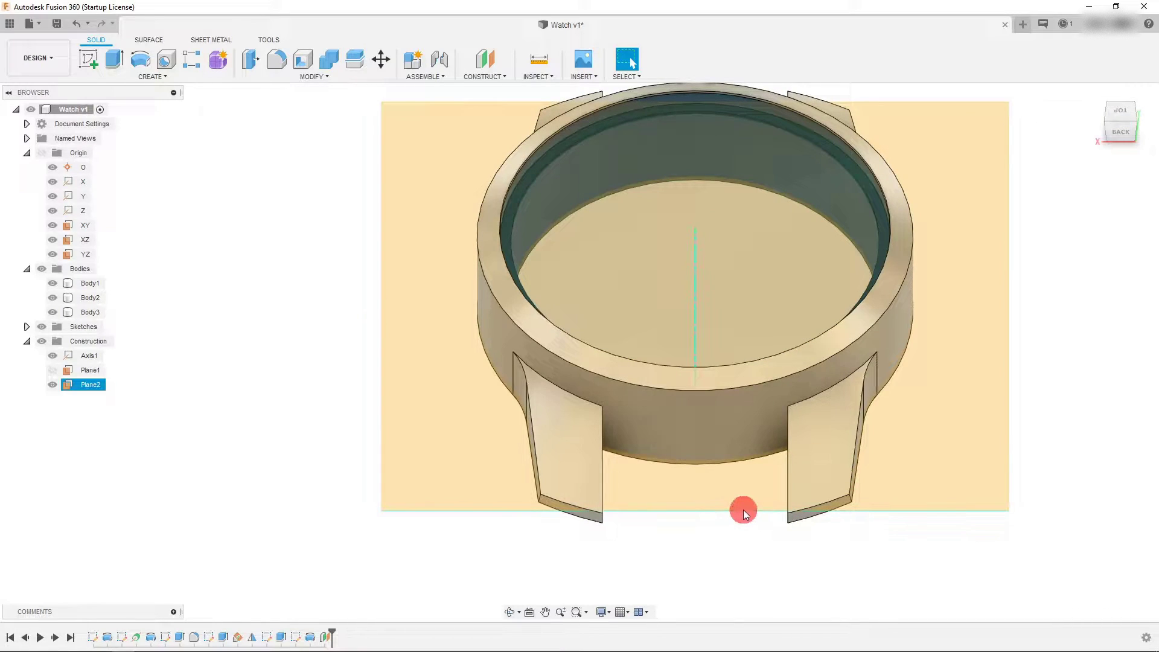
{"action": "left_click", "coordinate": [384, 344]}
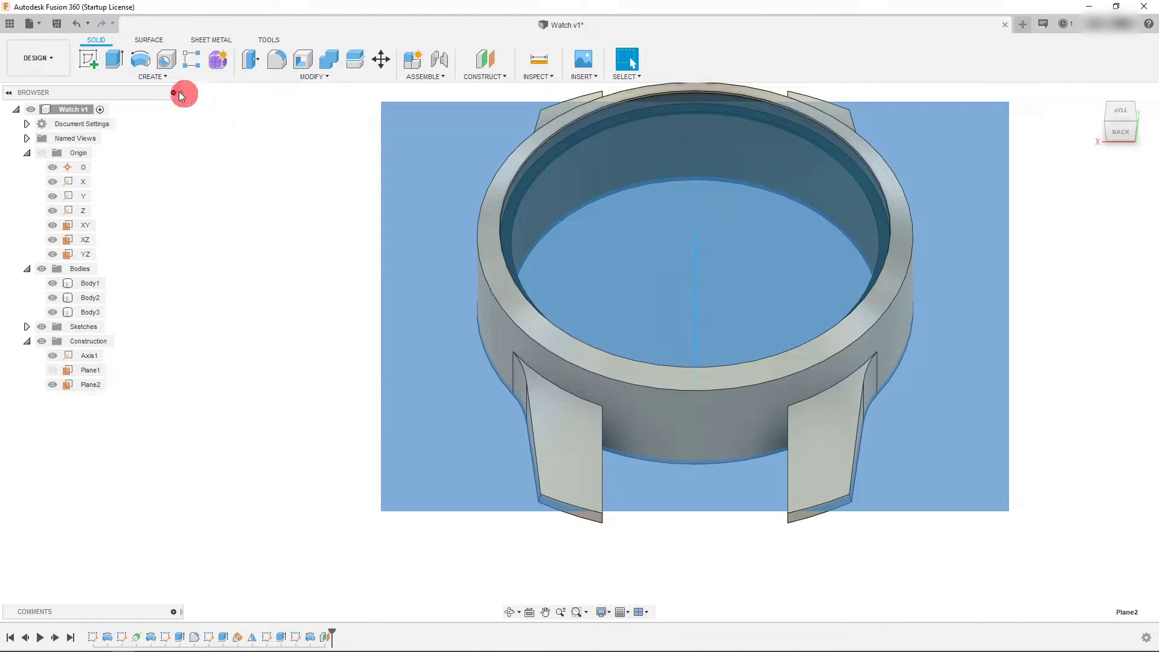
{"action": "left_click", "coordinate": [96, 63]}
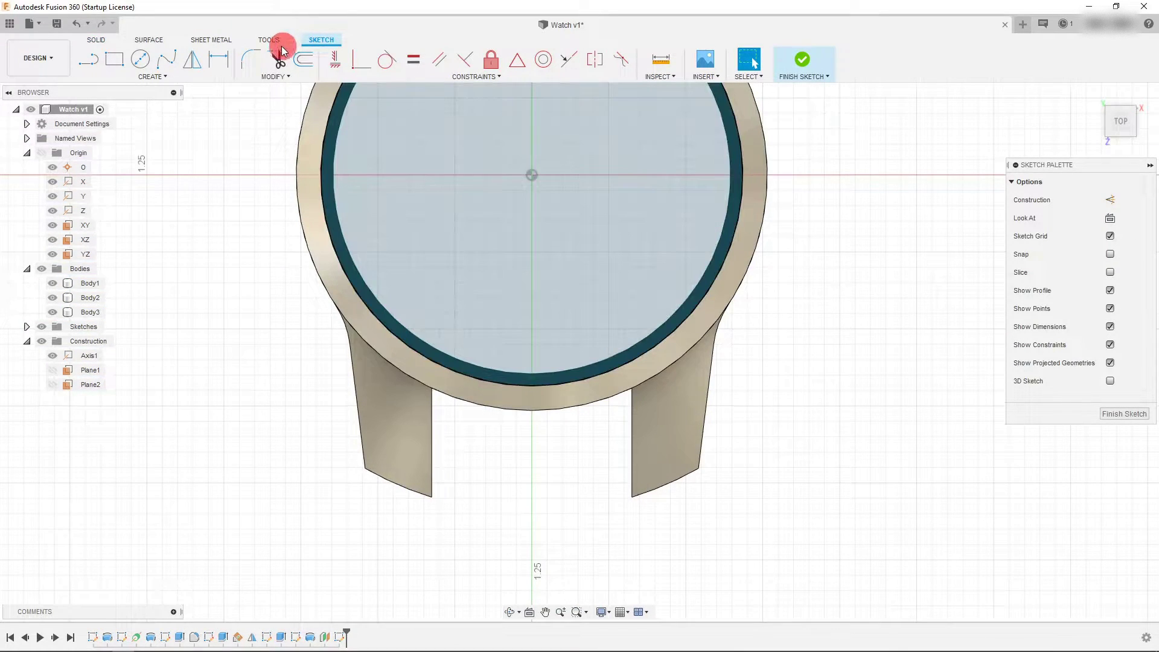
Create a section analysis on the XZ plane with a Y distance of 0.02 in, cutting through the lug pin holes
{"action": "left_click", "coordinate": [270, 40]}
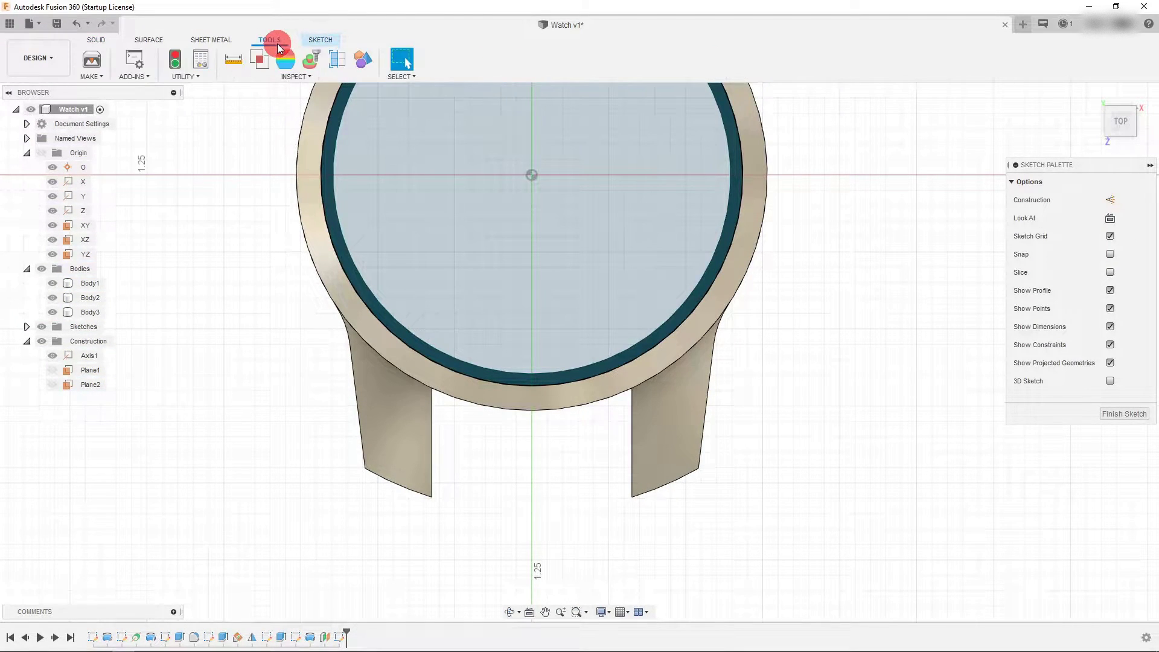
{"action": "left_click", "coordinate": [336, 59]}
{"action": "left_click", "coordinate": [574, 463]}
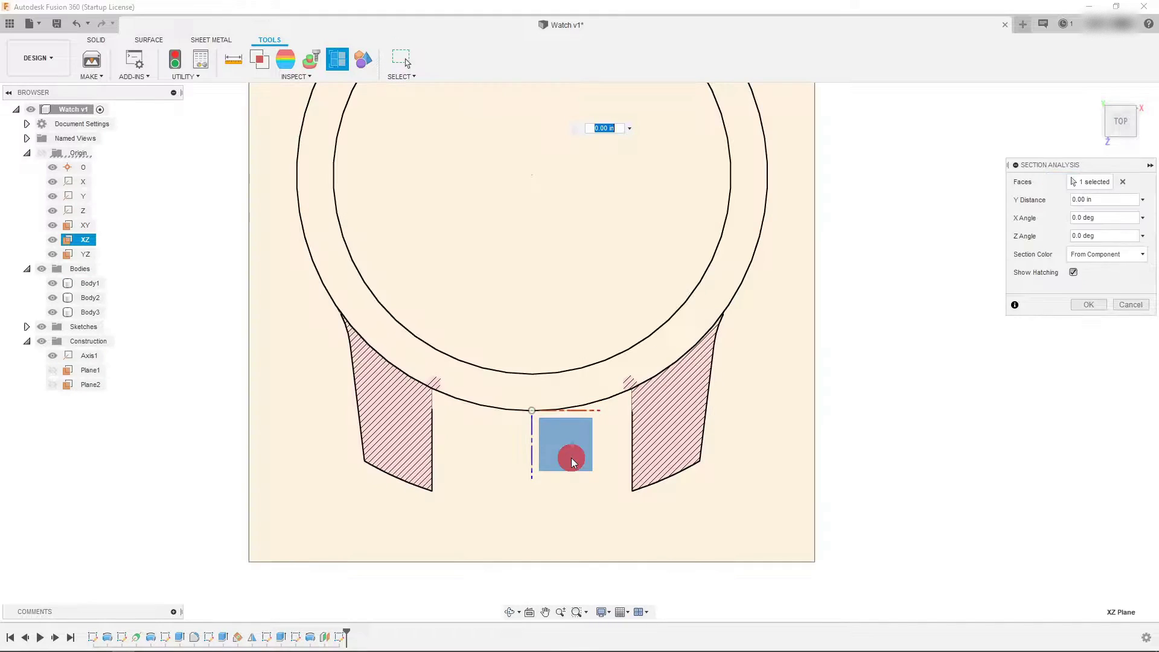
{"action": "left_click", "coordinate": [1119, 136]}
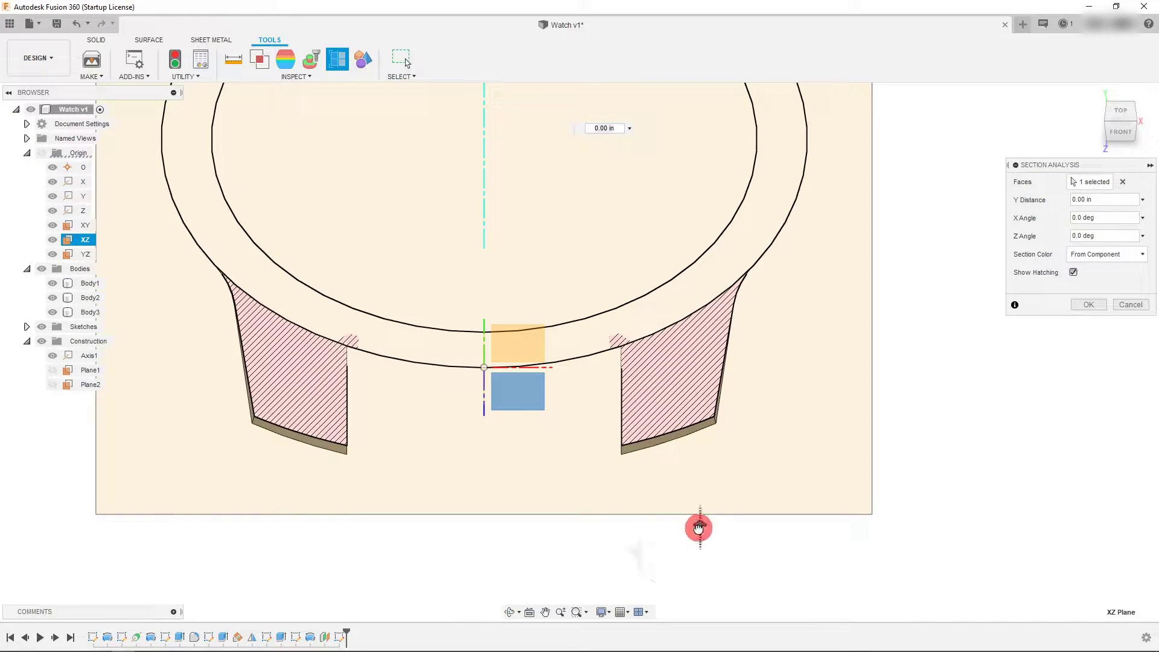
{"action": "mouse_move", "coordinate": [698, 531]}
{"action": "left_mouse_down"}
{"action": "mouse_move", "coordinate": [693, 473]}
{"action": "mouse_move", "coordinate": [696, 541]}
{"action": "mouse_move", "coordinate": [697, 513]}
{"action": "left_mouse_up"}
{"action": "left_click", "coordinate": [1123, 134]}
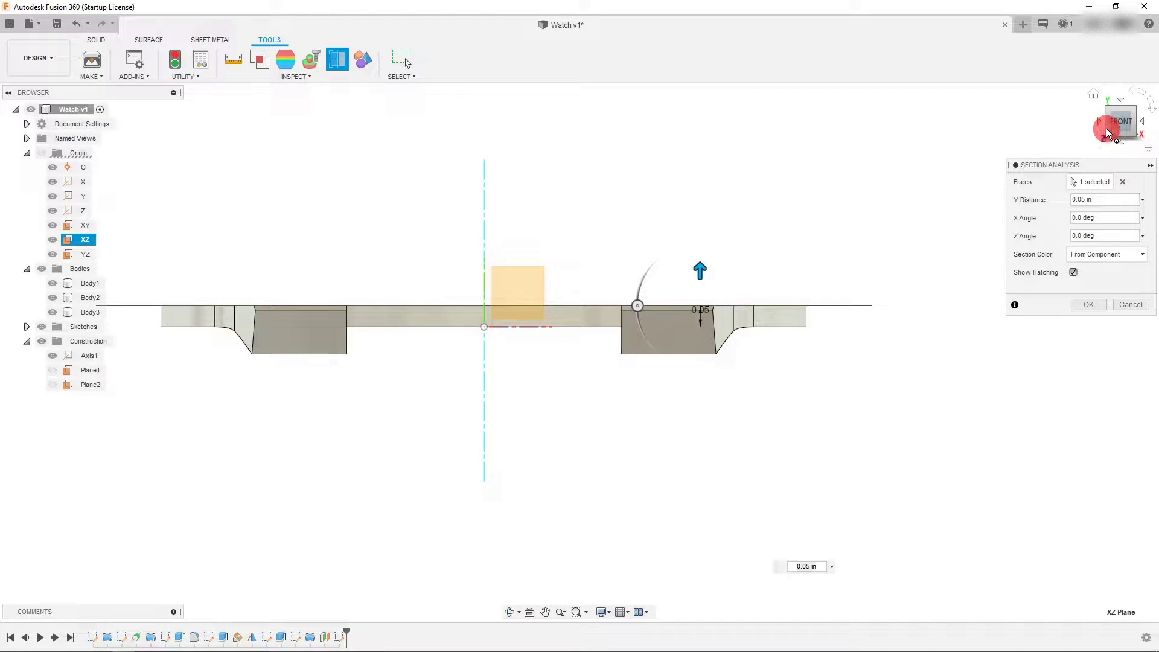
{"action": "left_click", "coordinate": [1112, 122]}
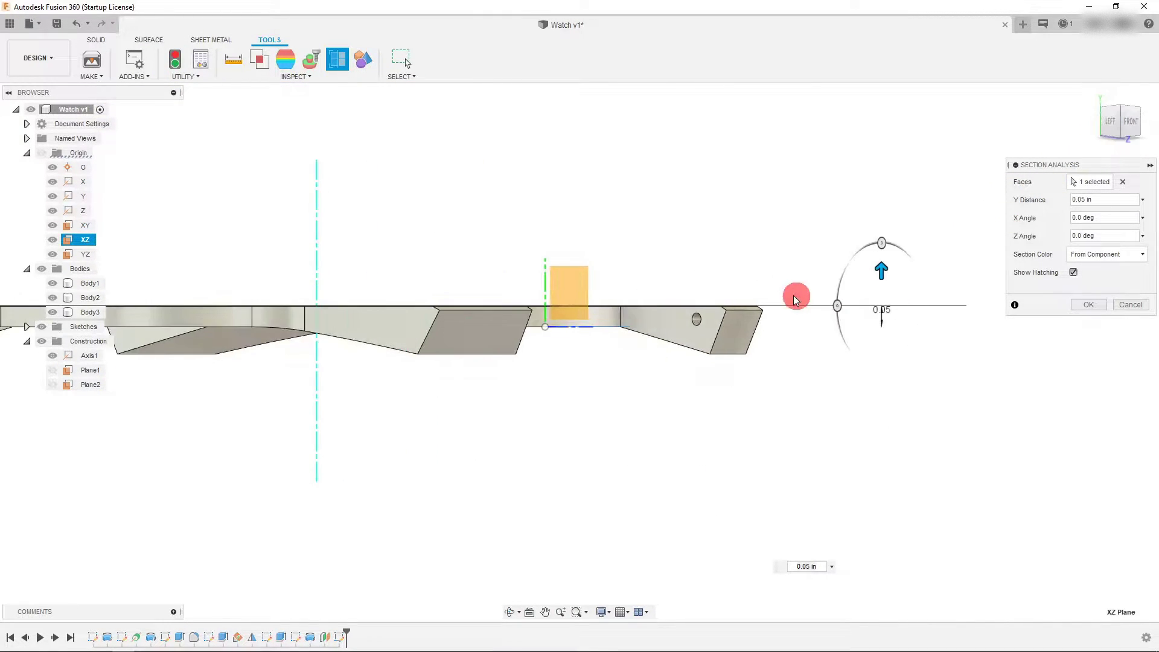
{"action": "left_click_drag", "start_coordinate": [909, 272], "coordinate": [905, 286]}
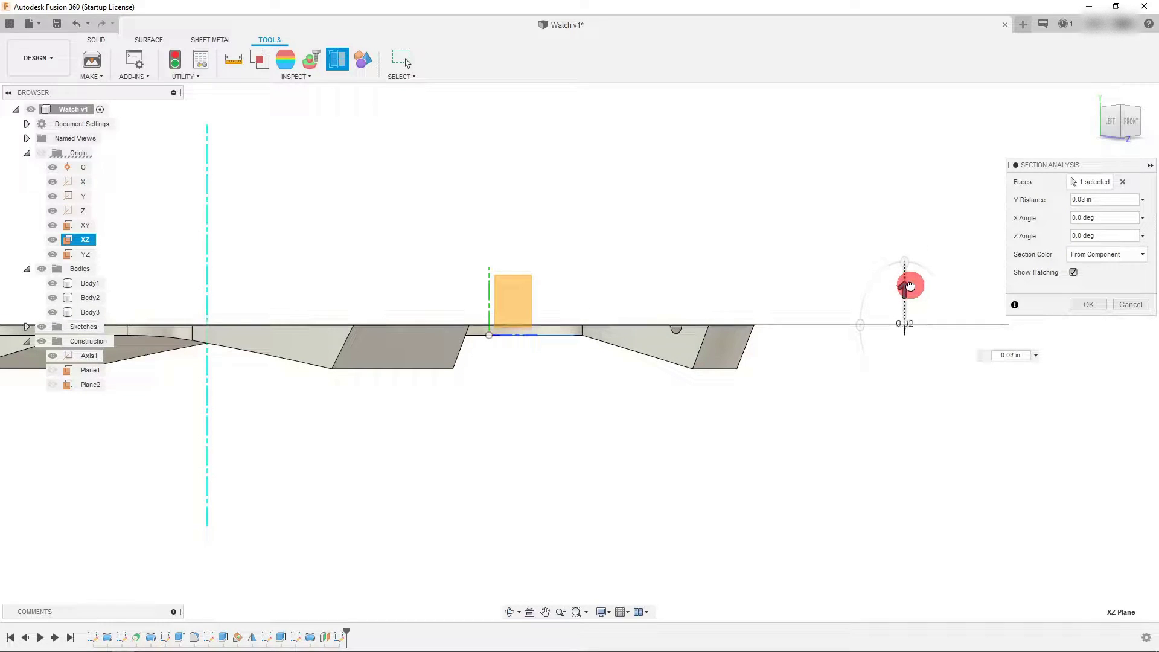
{"action": "left_click", "coordinate": [1092, 305]}
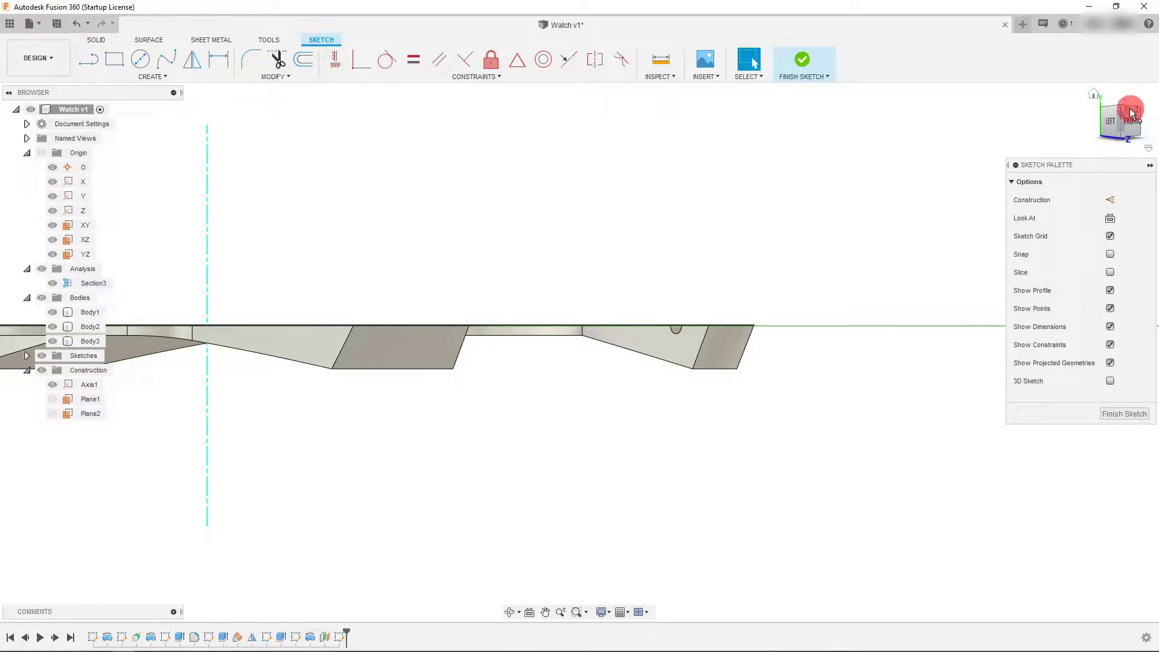
{"action": "left_click", "coordinate": [1131, 113]}
{"action": "left_click", "coordinate": [1127, 109]}
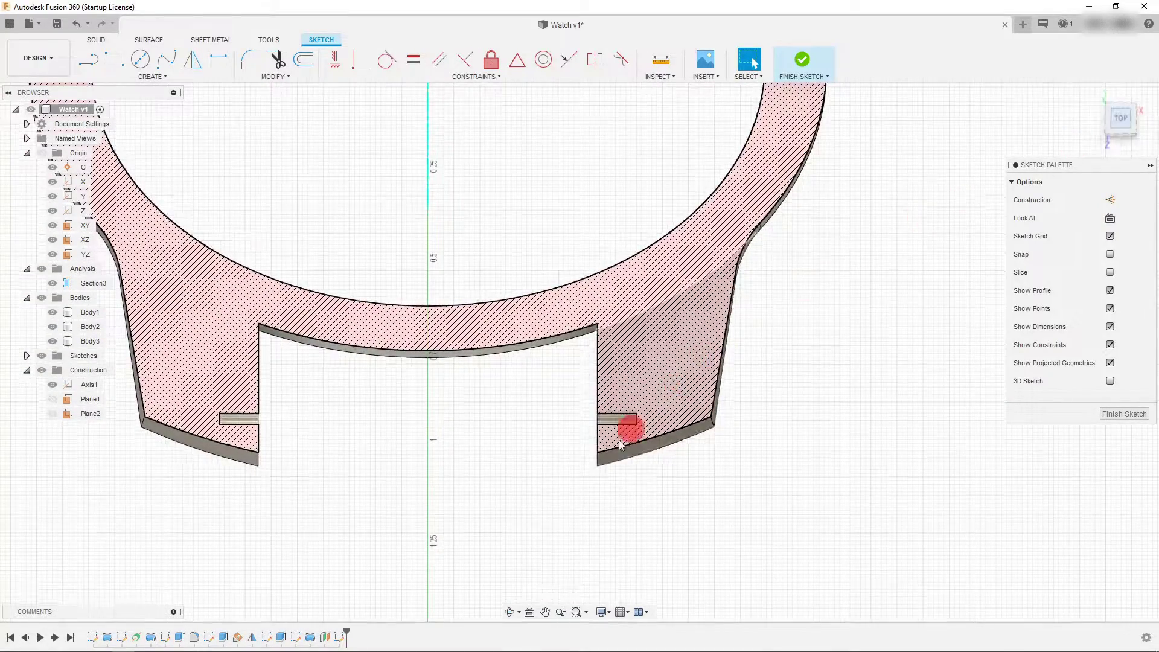
{"action": "scroll", "coordinate": [358, 513], "scroll_direction": "up", "scroll_amount": 3}
{"action": "left_click", "coordinate": [90, 61]}
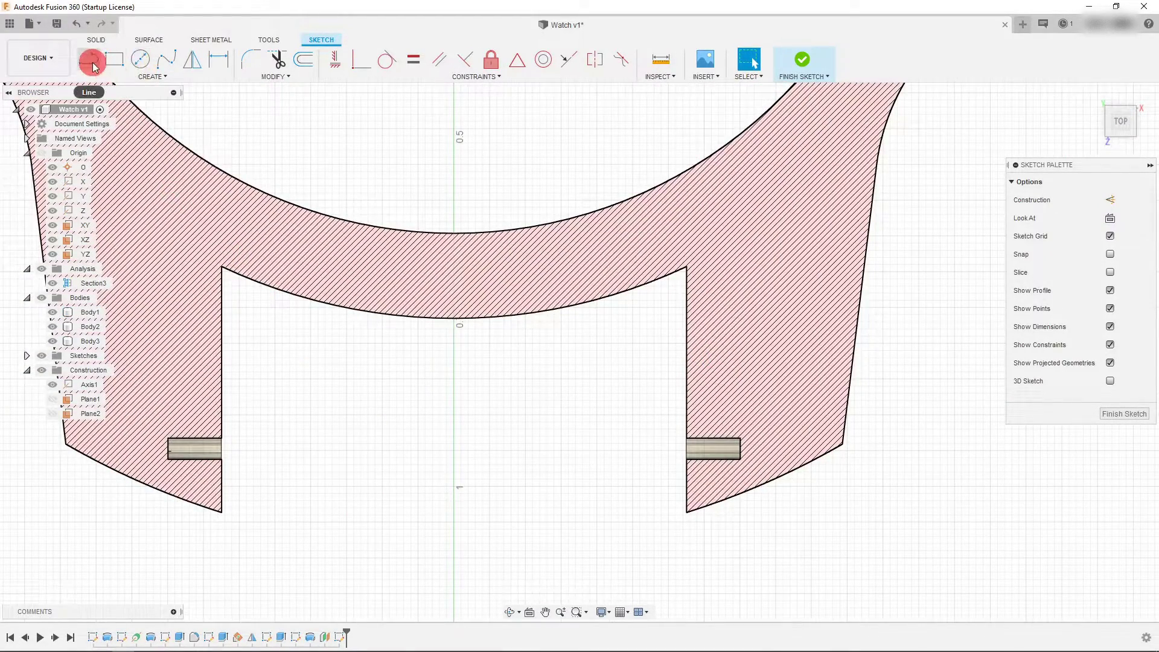
{"action": "scroll", "coordinate": [688, 453], "scroll_direction": "up", "scroll_amount": 5}
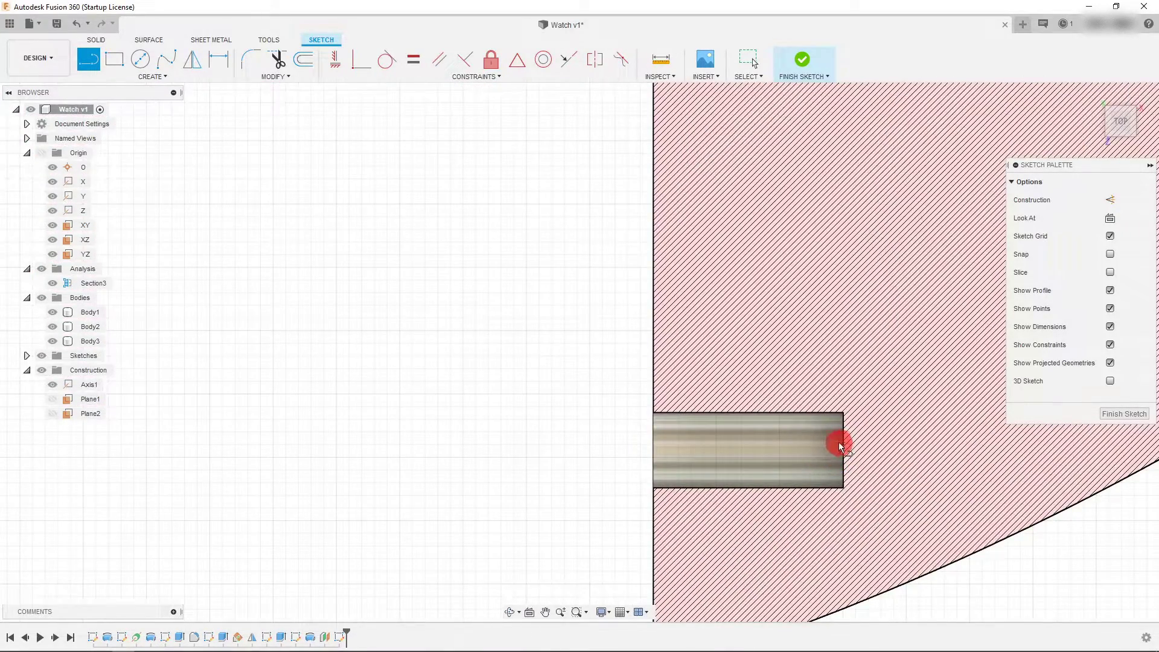
{"action": "scroll", "coordinate": [839, 438], "scroll_direction": "down", "scroll_amount": 3}
Project the closed-end edge of the right-hand lug's pin hole into the sketch
{"action": "left_click", "coordinate": [153, 77]}
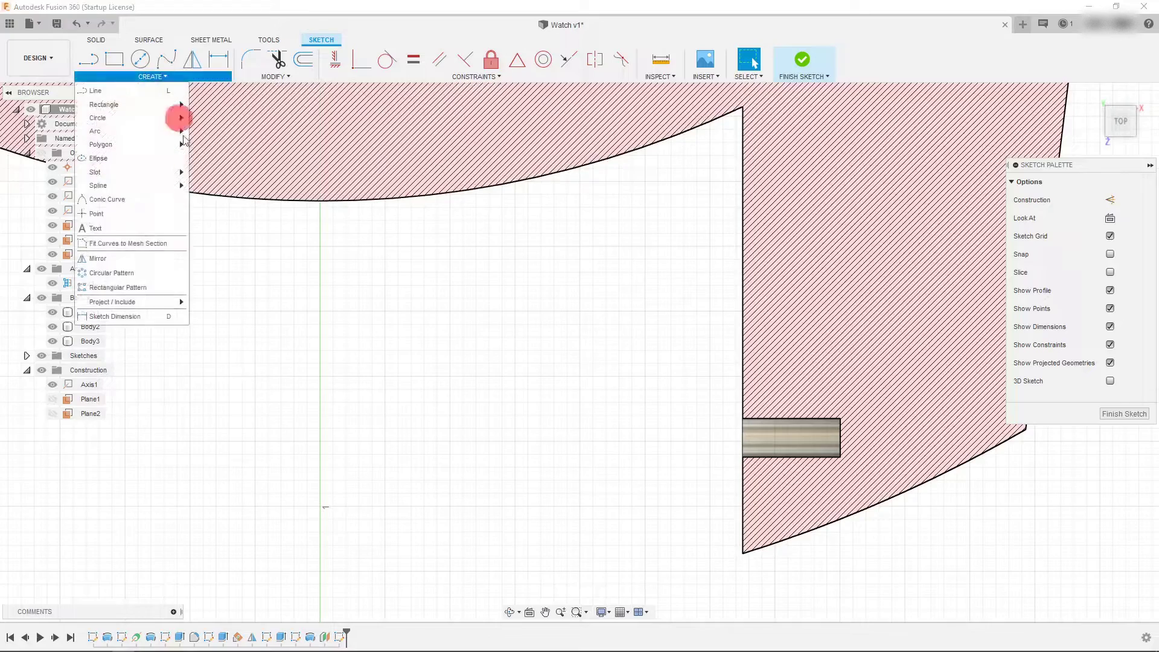
{"action": "mouse_move", "coordinate": [166, 302]}
{"action": "left_click", "coordinate": [220, 313]}
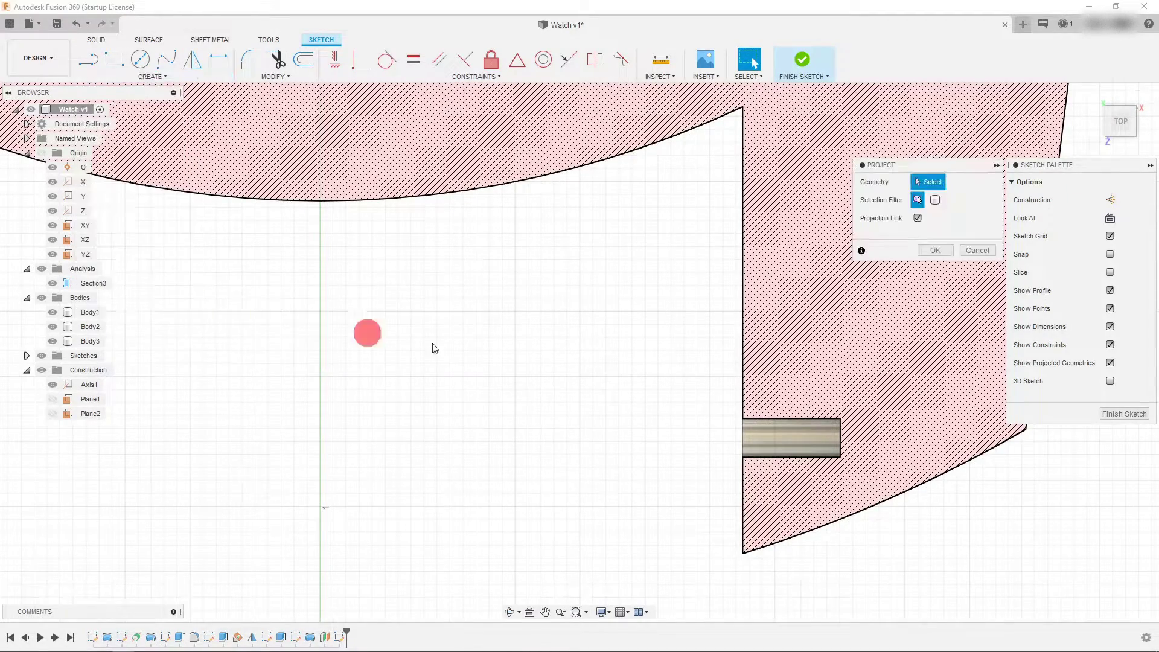
{"action": "left_click", "coordinate": [840, 446]}
{"action": "scroll", "coordinate": [840, 445], "scroll_direction": "down", "scroll_amount": 3}
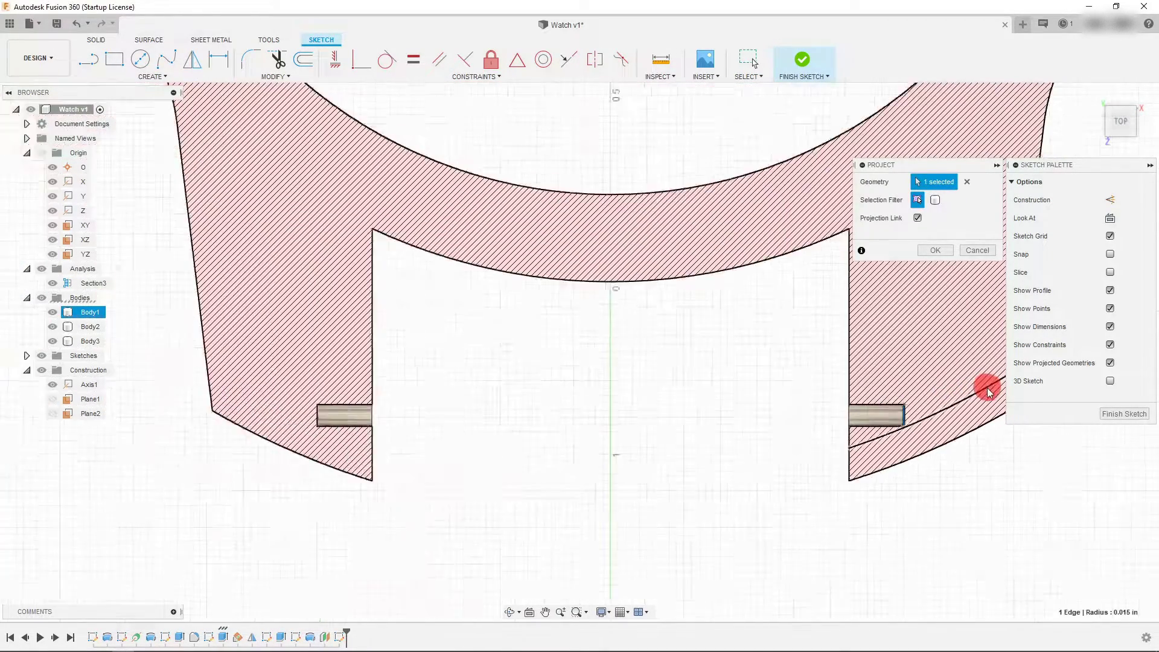
{"action": "right_click", "coordinate": [595, 332]}
{"action": "left_click", "coordinate": [626, 336]}
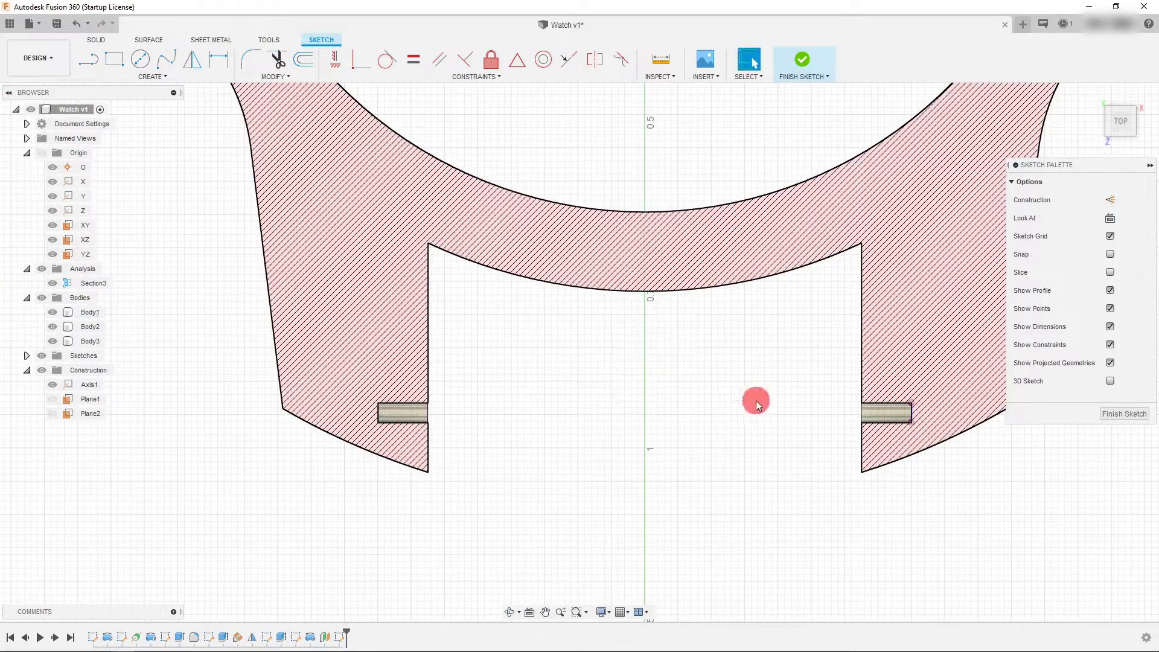
Draw a horizontal line from the middle of the projected pin hole edge to the closed end of the opposite lug's pin hole
{"action": "scroll", "coordinate": [690, 331], "scroll_direction": "up", "scroll_amount": 2}
{"action": "left_click", "coordinate": [92, 64]}
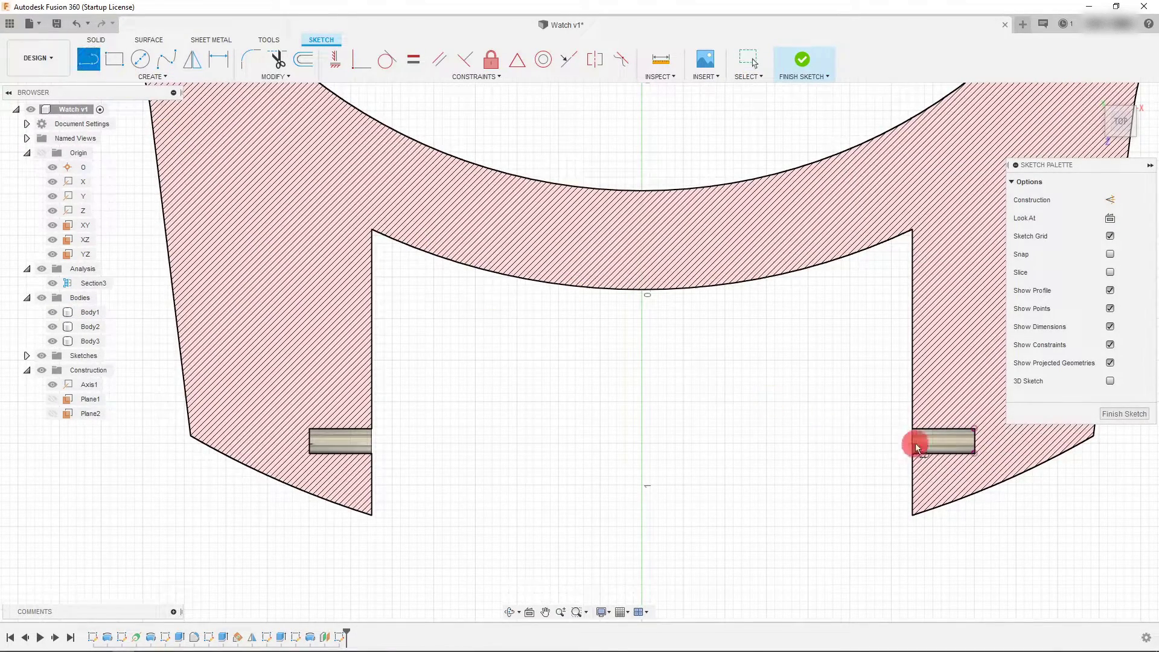
{"action": "scroll", "coordinate": [997, 430], "scroll_direction": "up", "scroll_amount": 3}
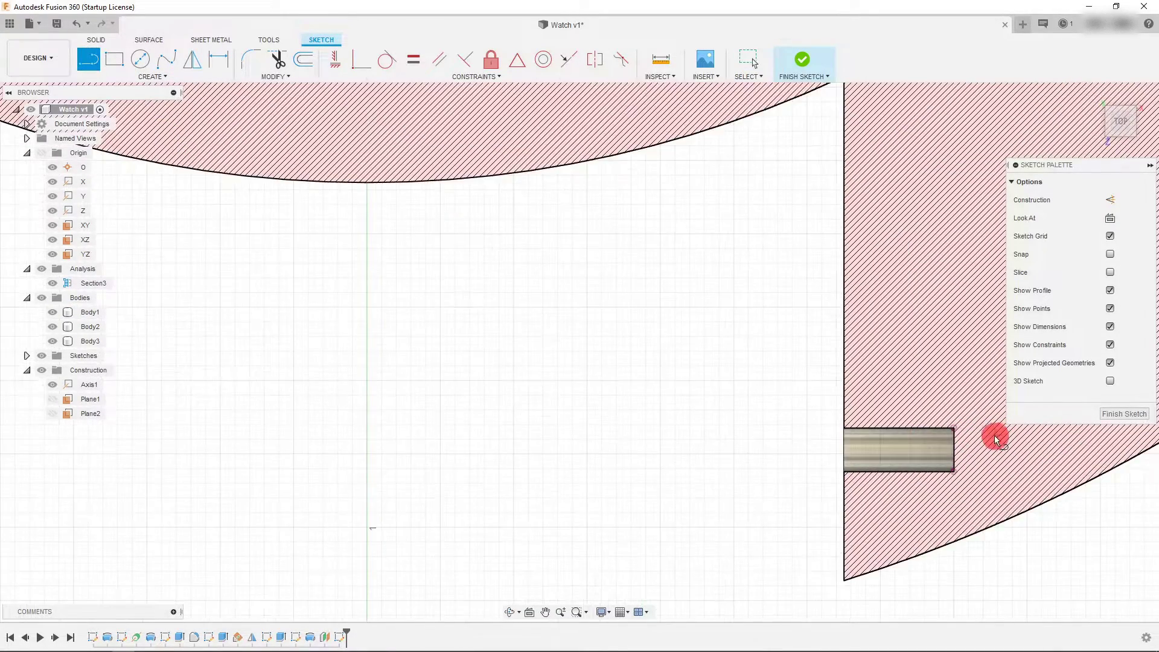
{"action": "scroll", "coordinate": [952, 458], "scroll_direction": "down", "scroll_amount": 3}
{"action": "scroll", "coordinate": [949, 451], "scroll_direction": "down", "scroll_amount": 1}
{"action": "left_click", "coordinate": [952, 451]}
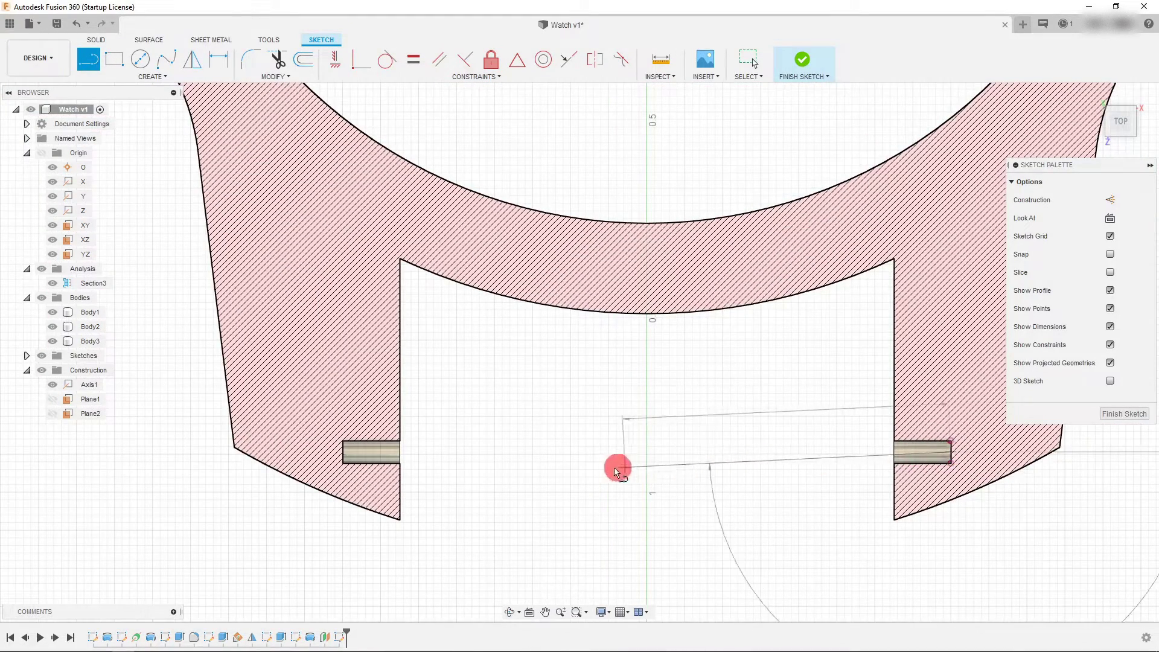
{"action": "left_click", "coordinate": [344, 457]}
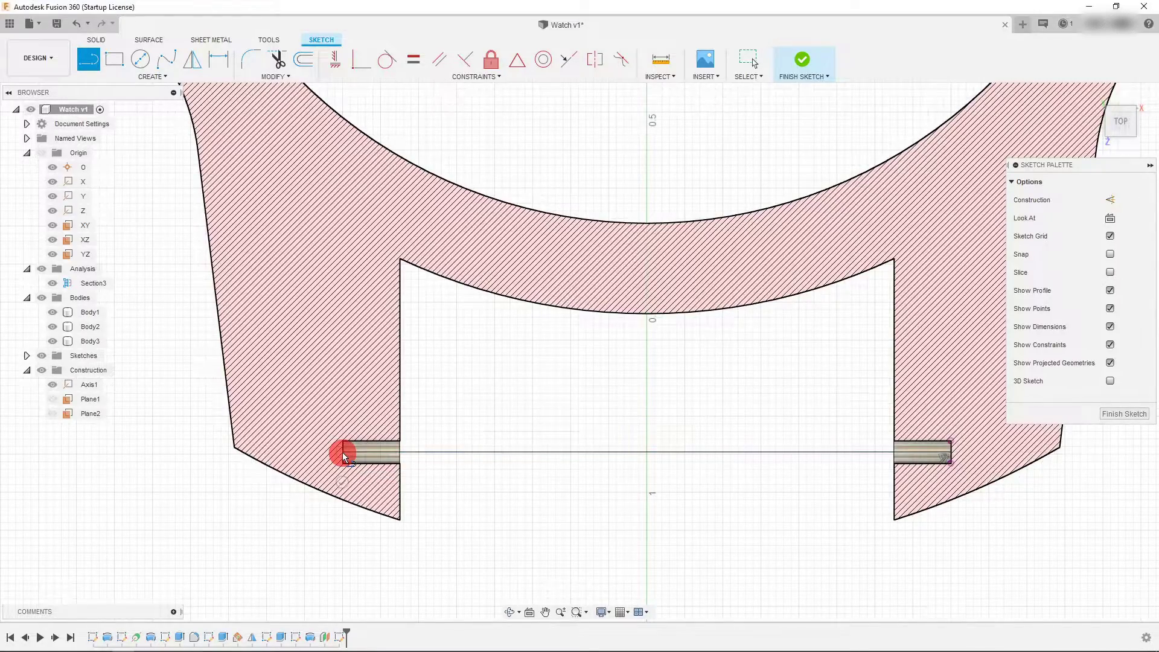
{"action": "key", "text": "Escape"}
Close a half-pin profile with lines about 0.015 in down the right-hand hole's closed end, along its lower edge to the vertical axis, and up
{"action": "scroll", "coordinate": [521, 424], "scroll_direction": "down", "scroll_amount": 2}
{"action": "scroll", "coordinate": [707, 435], "scroll_direction": "up", "scroll_amount": 3}
{"action": "left_click", "coordinate": [91, 61]}
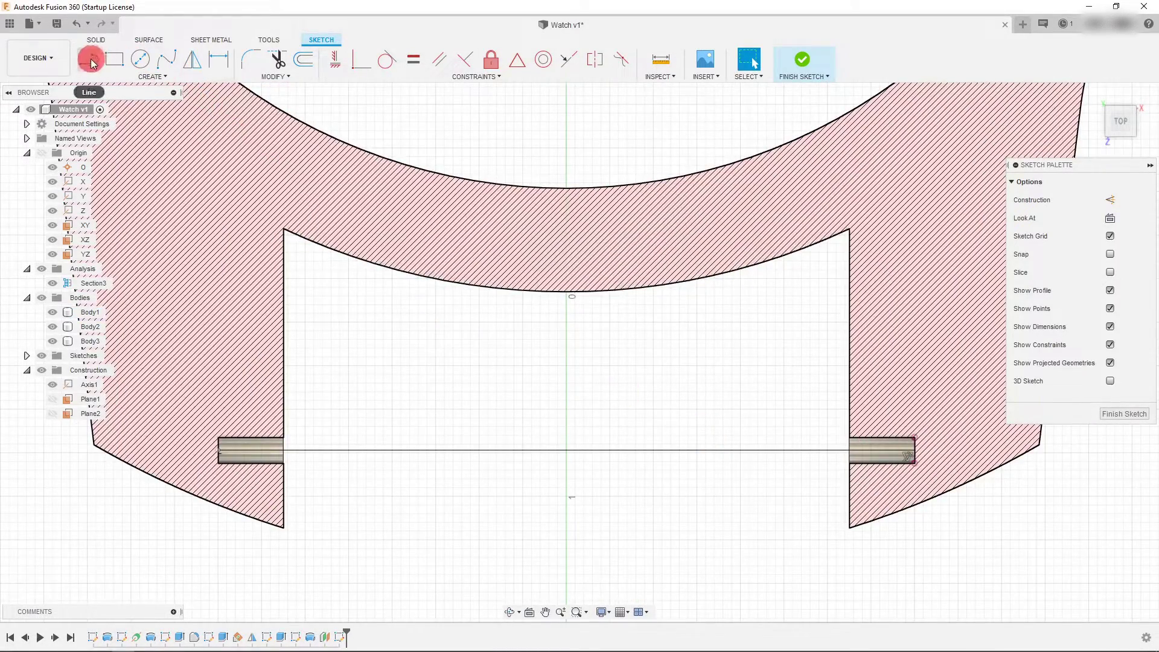
{"action": "scroll", "coordinate": [917, 458], "scroll_direction": "up", "scroll_amount": 4}
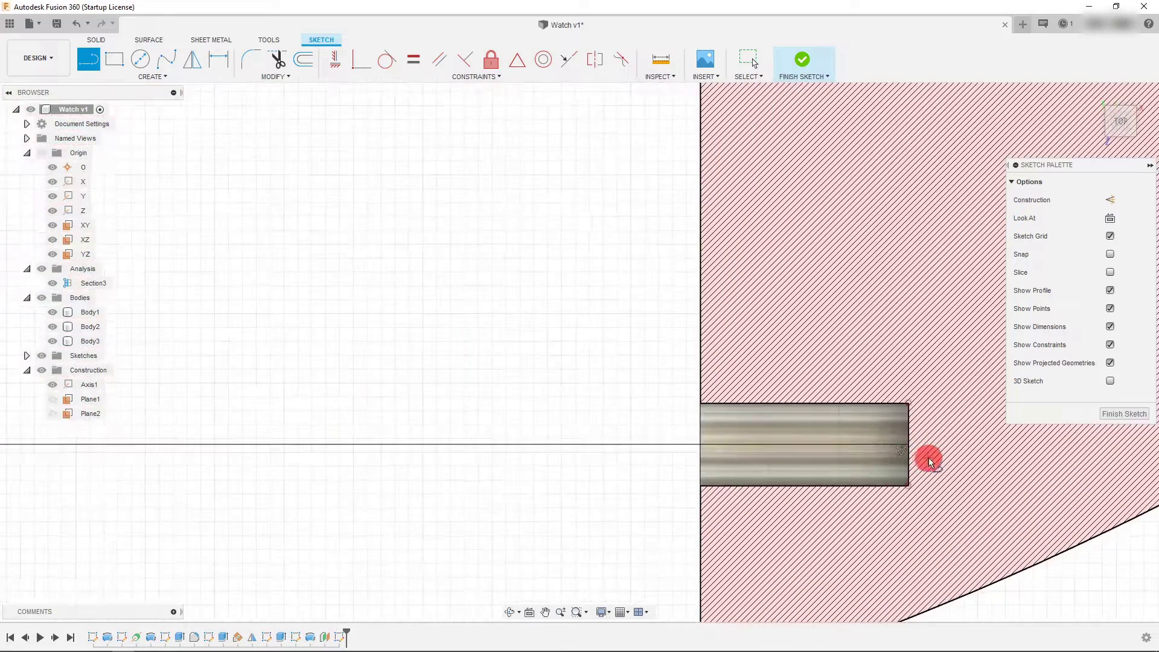
{"action": "left_click", "coordinate": [914, 489]}
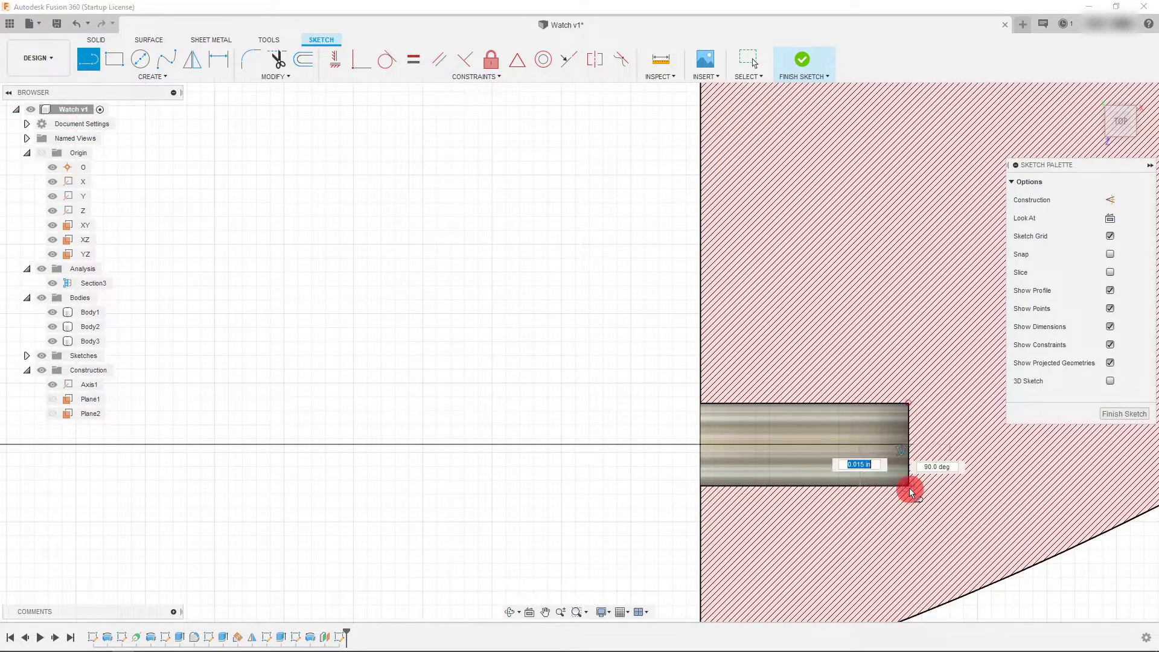
{"action": "scroll", "coordinate": [838, 453], "scroll_direction": "down", "scroll_amount": 3}
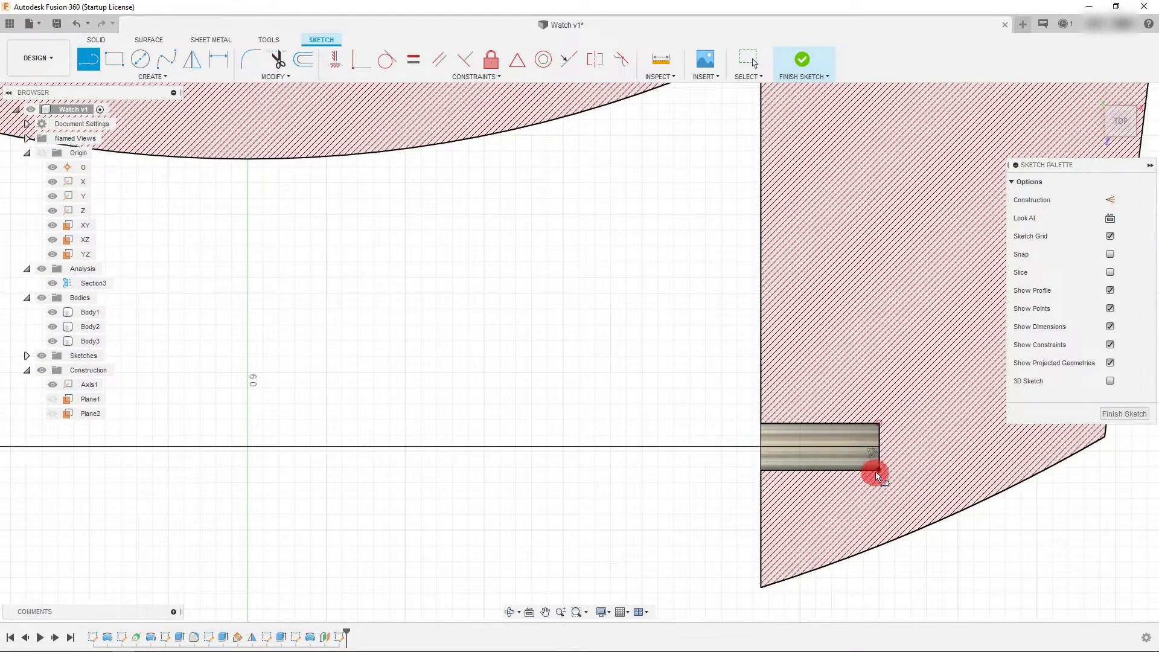
{"action": "scroll", "coordinate": [879, 475], "scroll_direction": "down", "scroll_amount": 3}
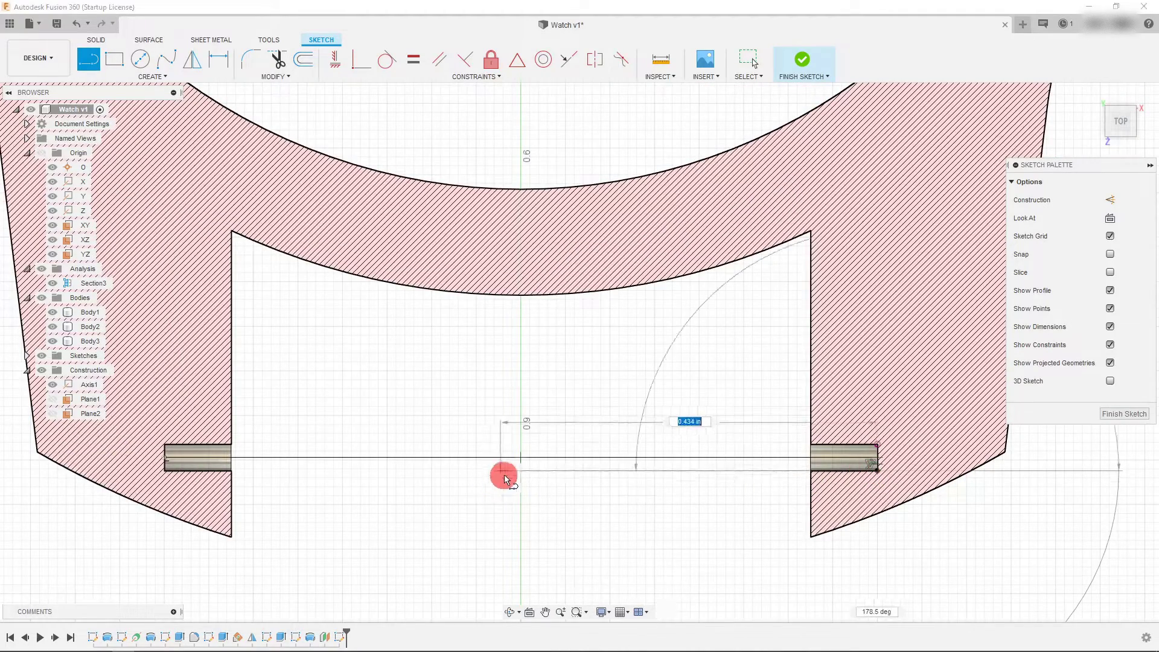
{"action": "left_click", "coordinate": [522, 474]}
{"action": "left_click", "coordinate": [521, 457]}
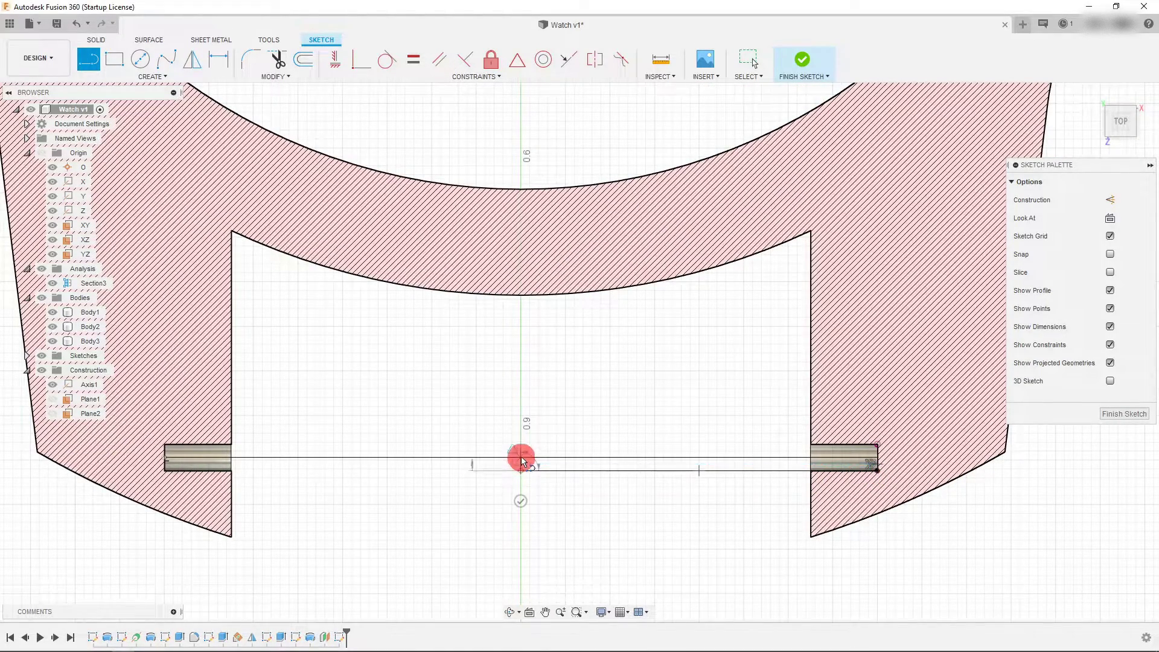
{"action": "key", "text": "Escape"}
Examine the closed half-pin profile and how it sits in the right-hand lug's pin hole
{"action": "scroll", "coordinate": [754, 480], "scroll_direction": "up", "scroll_amount": 3}
{"action": "left_click", "coordinate": [812, 458]}
{"action": "scroll", "coordinate": [778, 513], "scroll_direction": "down", "scroll_amount": 3}
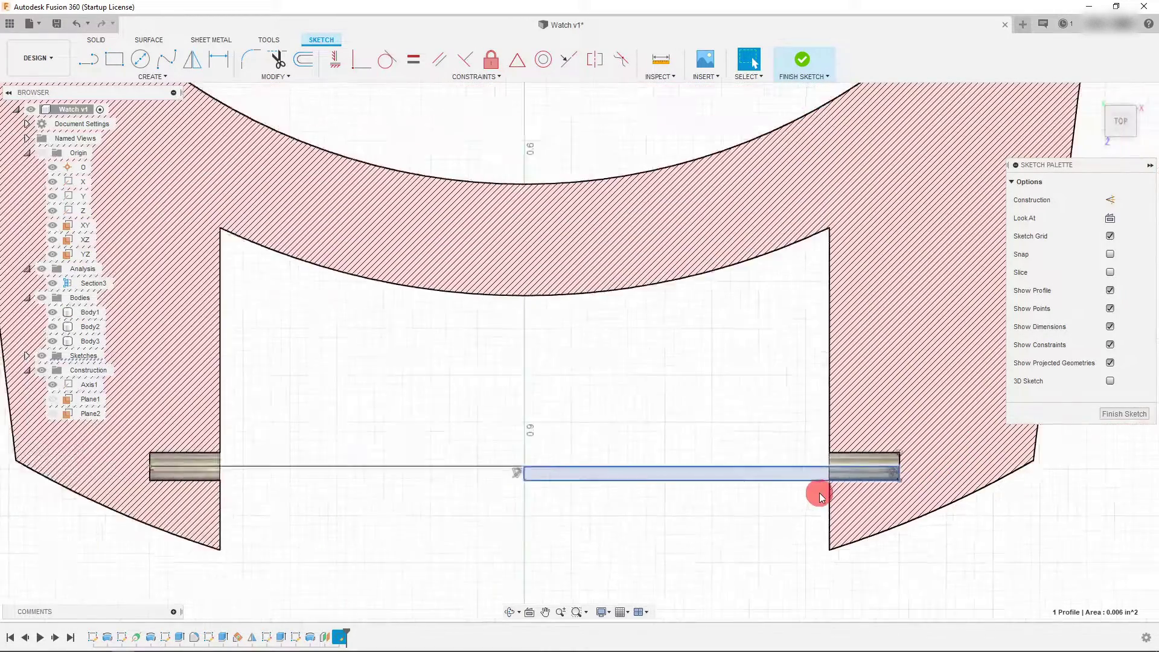
{"action": "scroll", "coordinate": [819, 492], "scroll_direction": "up", "scroll_amount": 2}
{"action": "scroll", "coordinate": [877, 469], "scroll_direction": "up", "scroll_amount": 3}
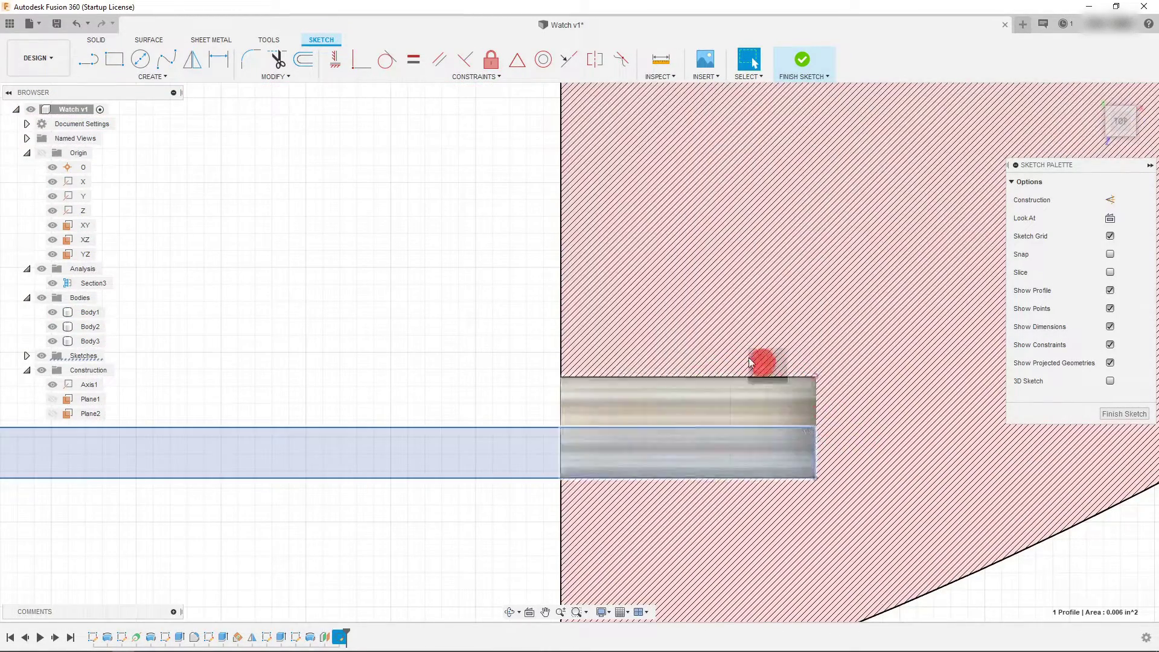
{"action": "scroll", "coordinate": [880, 352], "scroll_direction": "down", "scroll_amount": 1}
{"action": "scroll", "coordinate": [880, 351], "scroll_direction": "down", "scroll_amount": 1}
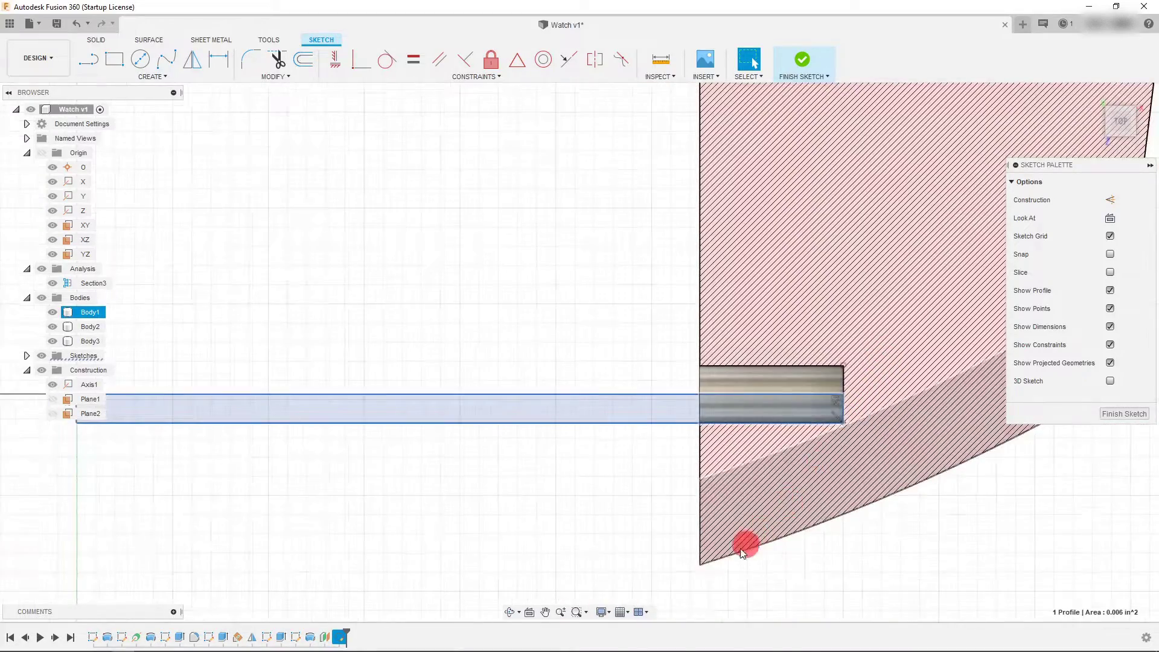
{"action": "scroll", "coordinate": [828, 430], "scroll_direction": "down", "scroll_amount": 3}
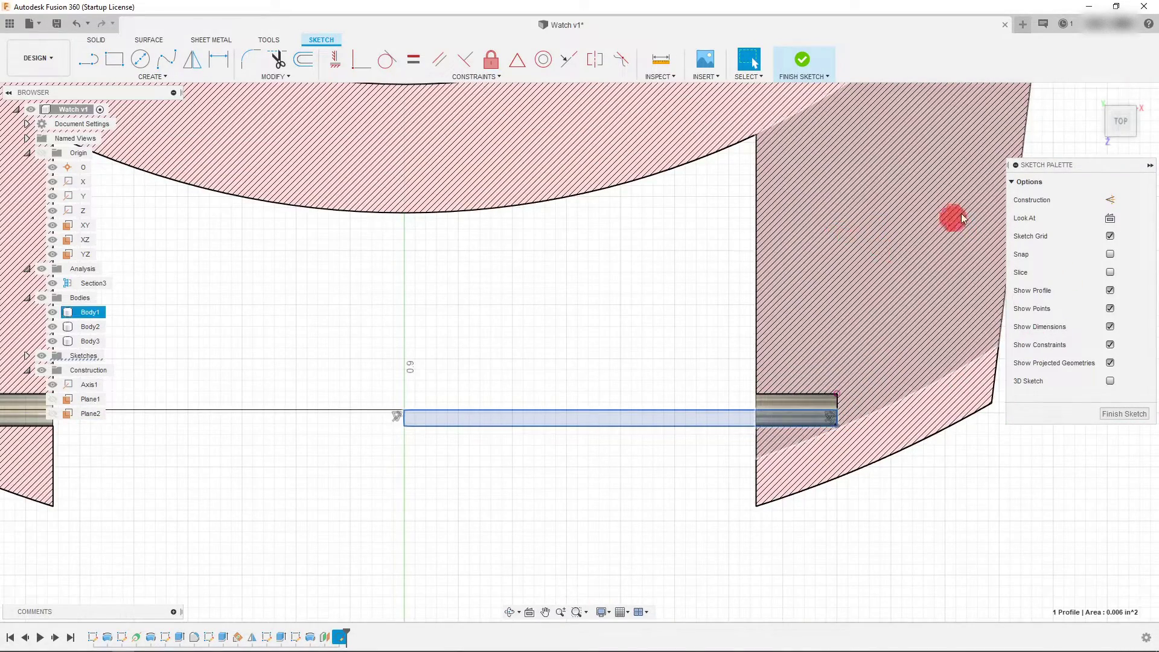
{"action": "mouse_move", "coordinate": [1124, 138]}
{"action": "left_mouse_down"}
{"action": "mouse_move", "coordinate": [1120, 129]}
{"action": "mouse_move", "coordinate": [1048, 238]}
{"action": "mouse_move", "coordinate": [786, 310]}
{"action": "mouse_move", "coordinate": [723, 385]}
{"action": "mouse_move", "coordinate": [690, 370]}
{"action": "mouse_move", "coordinate": [522, 370]}
{"action": "mouse_move", "coordinate": [573, 382]}
{"action": "mouse_move", "coordinate": [746, 356]}
{"action": "mouse_move", "coordinate": [564, 340]}
{"action": "left_mouse_up"}
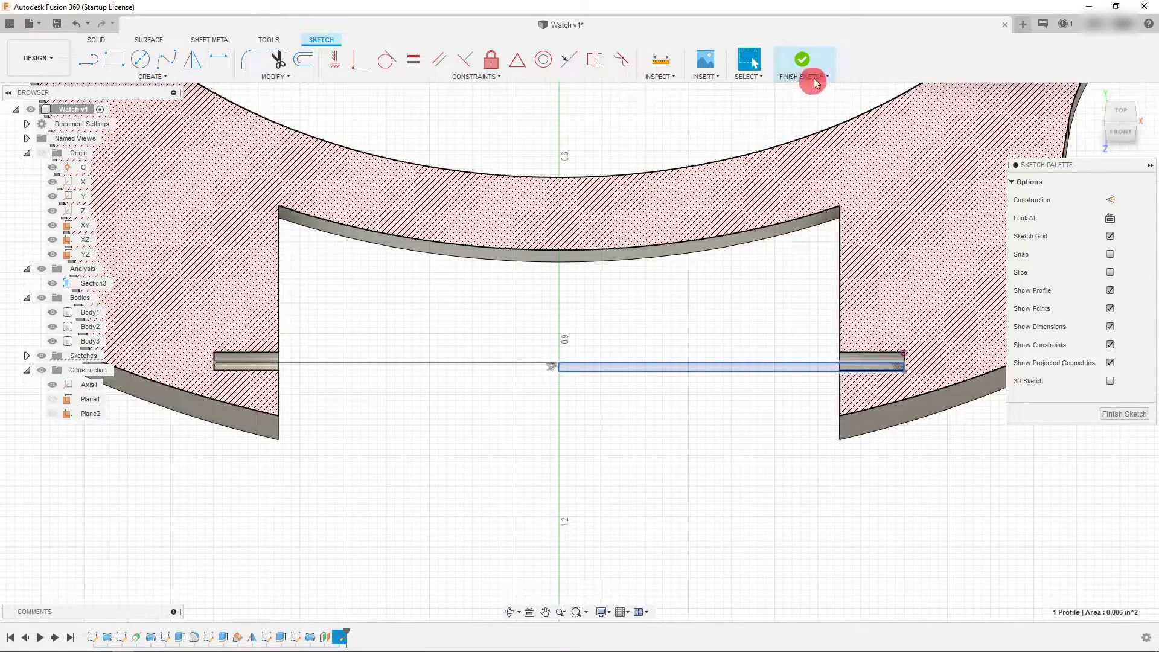
{"action": "left_click", "coordinate": [1117, 116]}
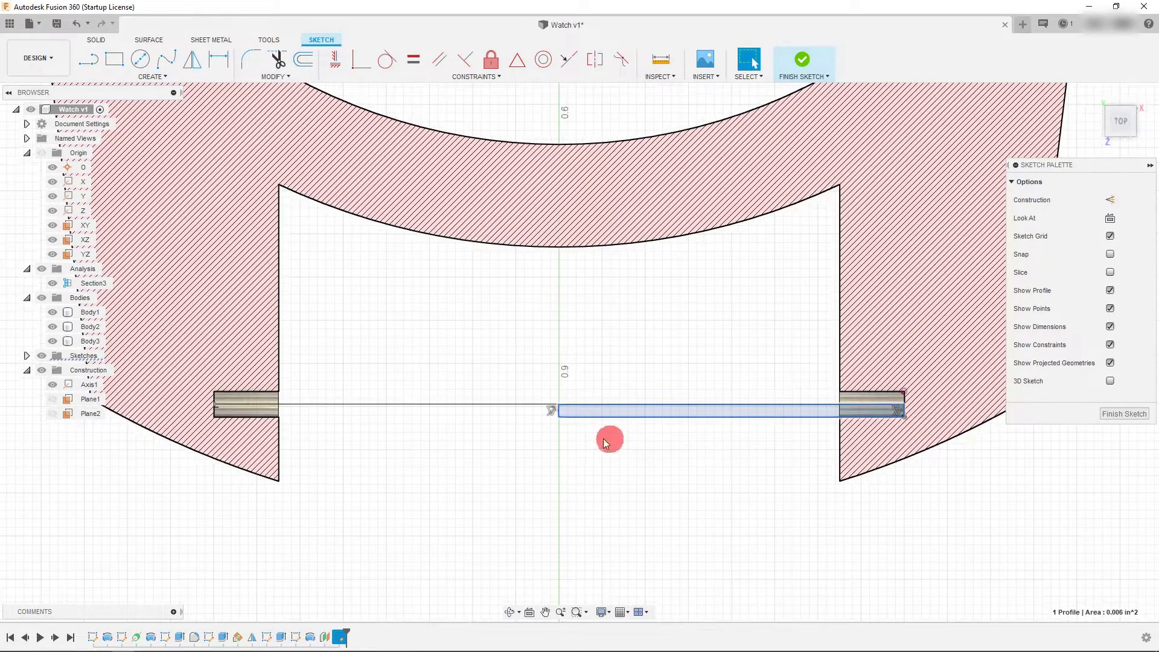
Stretch the profile's short inner edge to the closed end of the left-hand lug's pin hole and finish the sketch
{"action": "scroll", "coordinate": [558, 401], "scroll_direction": "up", "scroll_amount": 2}
{"action": "left_click_drag", "start_coordinate": [558, 420], "coordinate": [168, 439]}
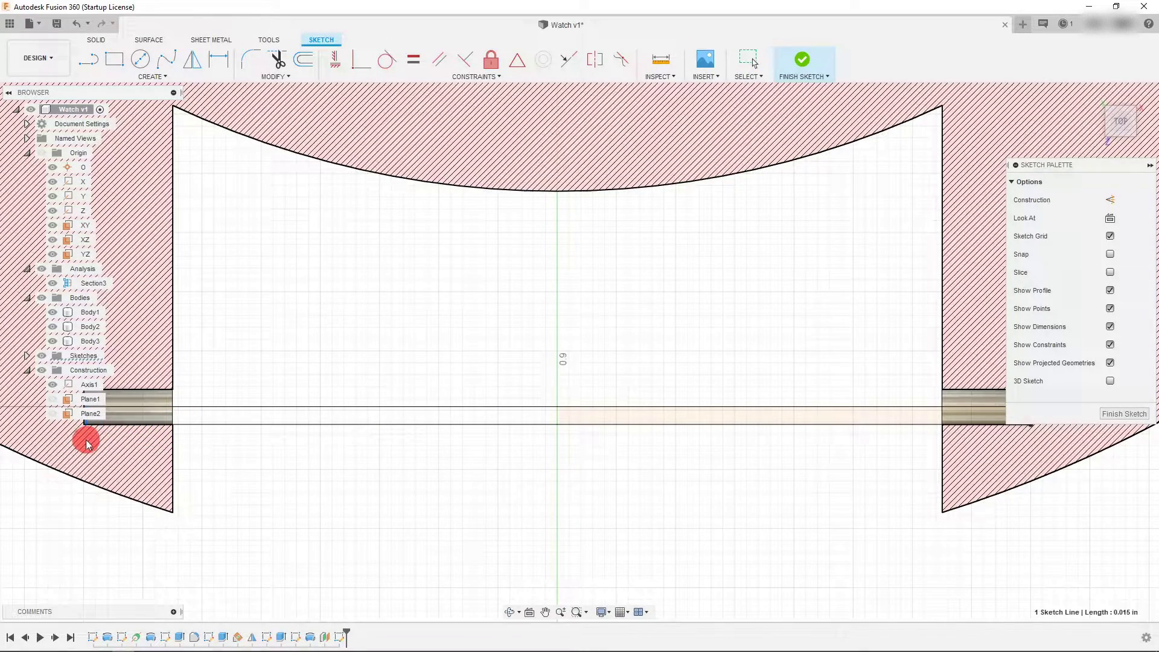
{"action": "key", "text": "Escape"}
{"action": "scroll", "coordinate": [776, 468], "scroll_direction": "down", "scroll_amount": 2}
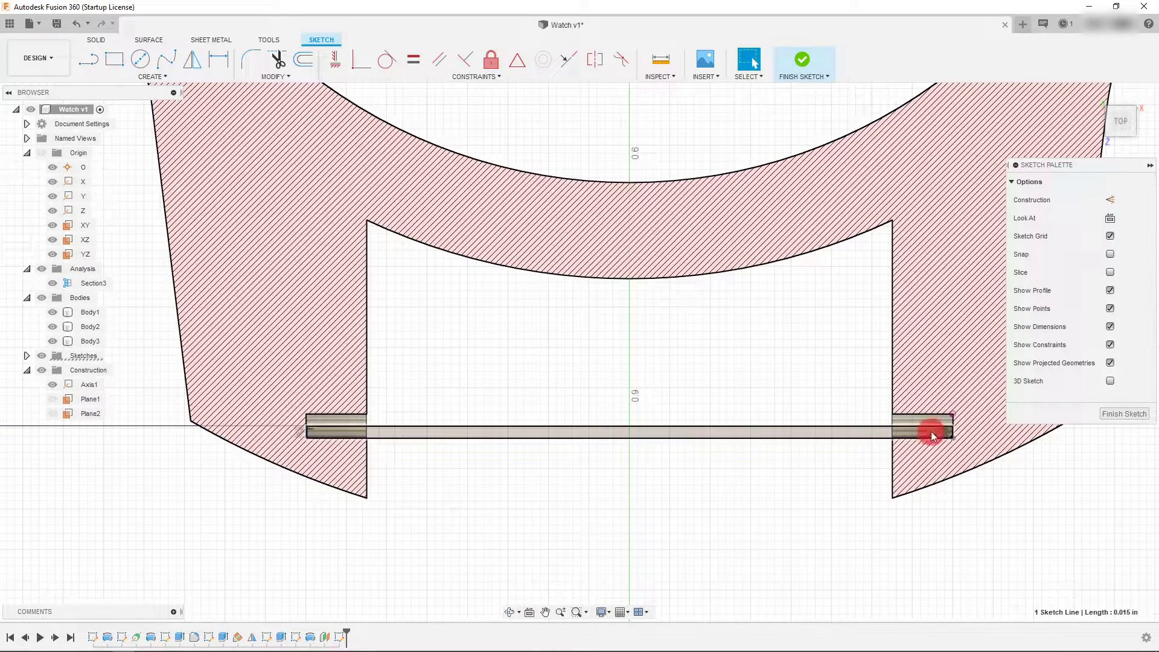
{"action": "scroll", "coordinate": [802, 454], "scroll_direction": "down", "scroll_amount": 2}
{"action": "left_click", "coordinate": [803, 70]}
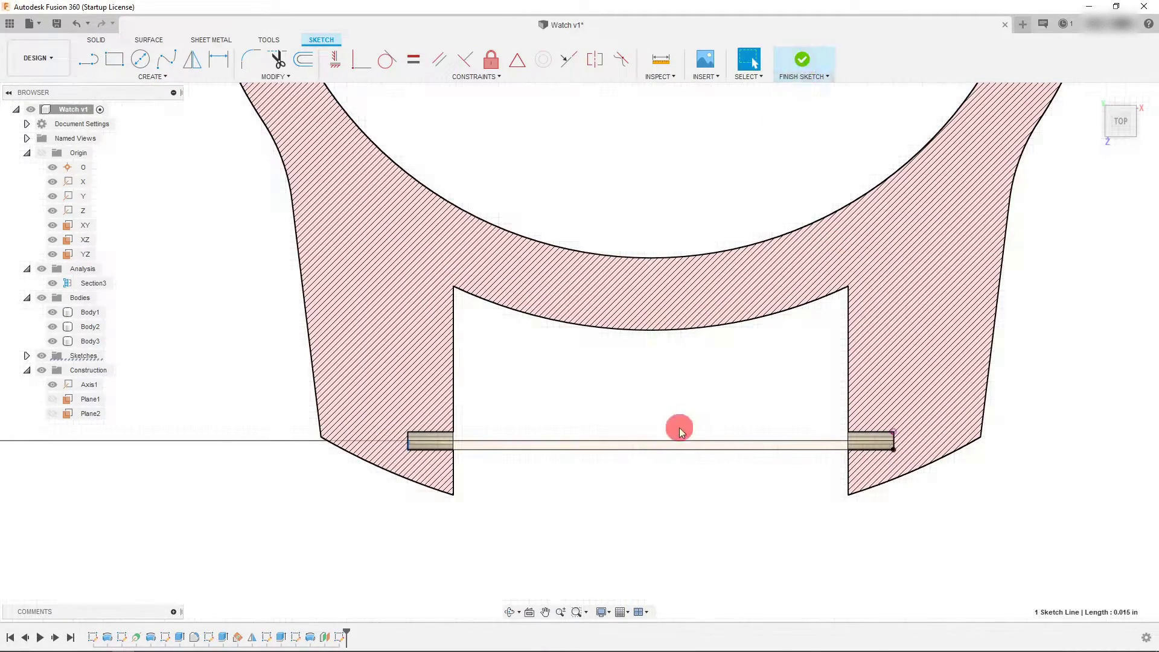
Start a revolve of the thin rectangular profile spanning the two lug pin holes
{"action": "scroll", "coordinate": [679, 429], "scroll_direction": "down", "scroll_amount": 1}
{"action": "scroll", "coordinate": [578, 350], "scroll_direction": "up", "scroll_amount": 2}
{"action": "left_click", "coordinate": [100, 41]}
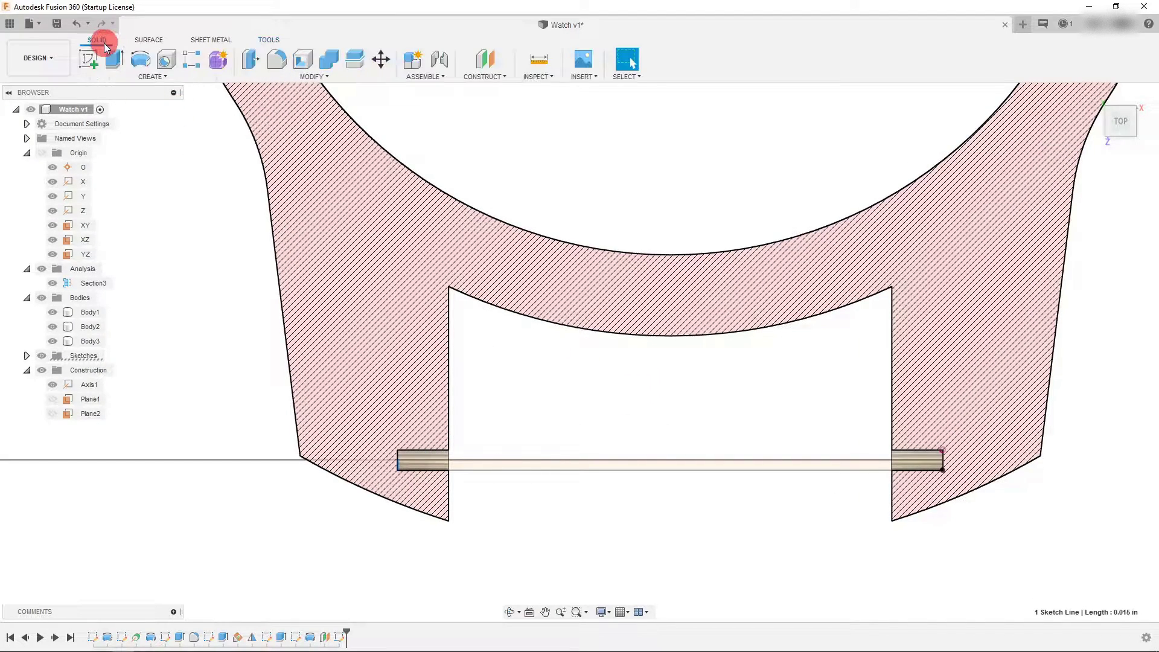
{"action": "left_click", "coordinate": [138, 57]}
{"action": "left_click", "coordinate": [561, 460]}
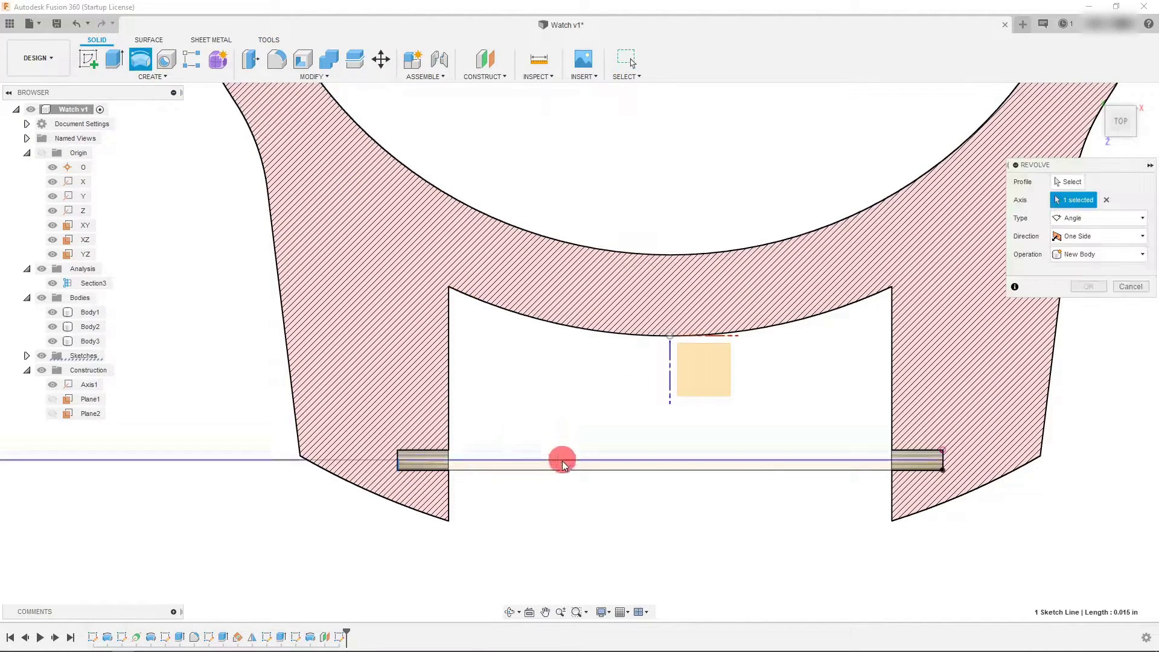
{"action": "left_click", "coordinate": [700, 378]}
{"action": "left_click", "coordinate": [822, 463]}
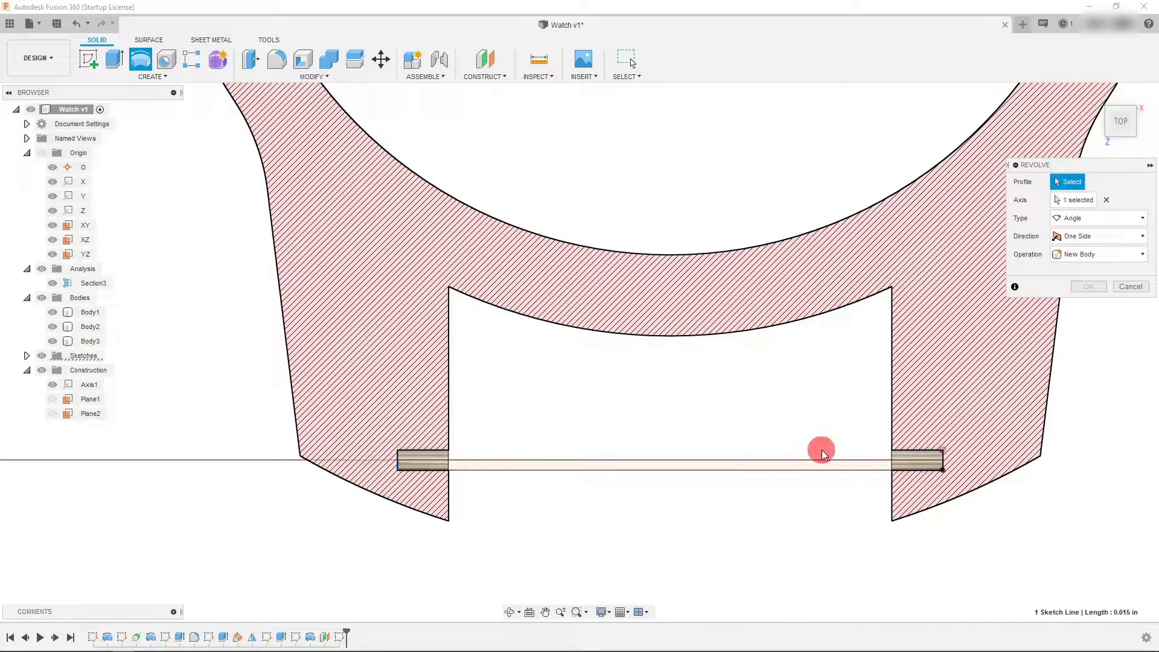
Replace the revolve axis with the long horizontal line through the middle of the pin holes
{"action": "left_click", "coordinate": [1078, 219]}
{"action": "left_click", "coordinate": [1074, 200]}
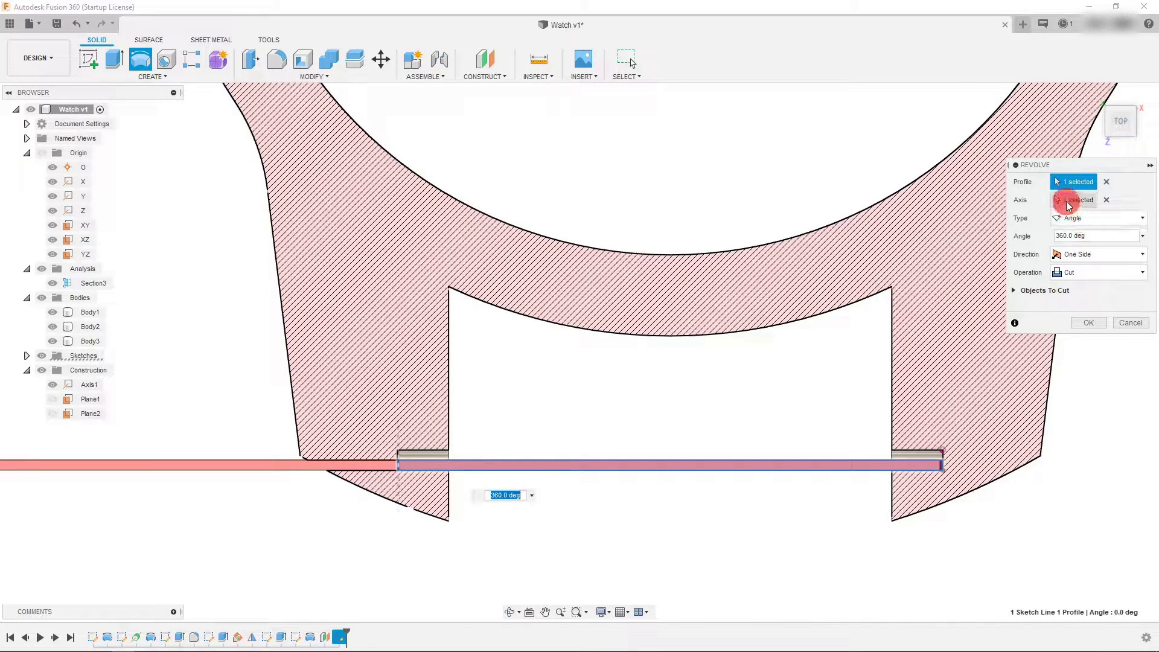
{"action": "left_click", "coordinate": [975, 314]}
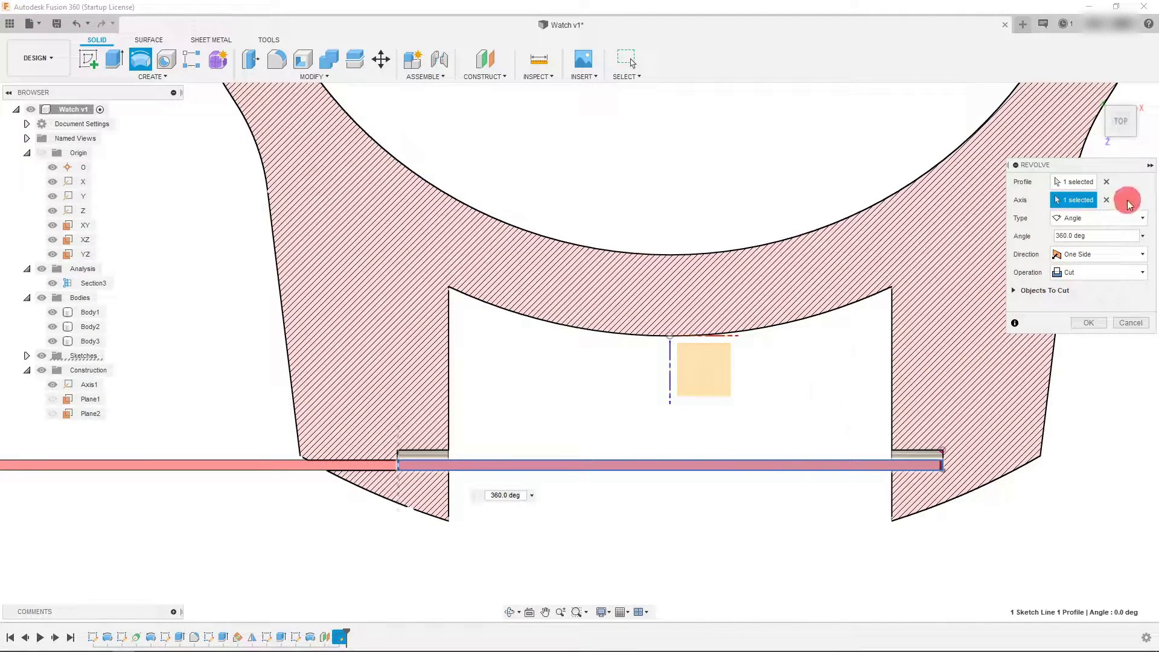
{"action": "left_click", "coordinate": [1106, 200]}
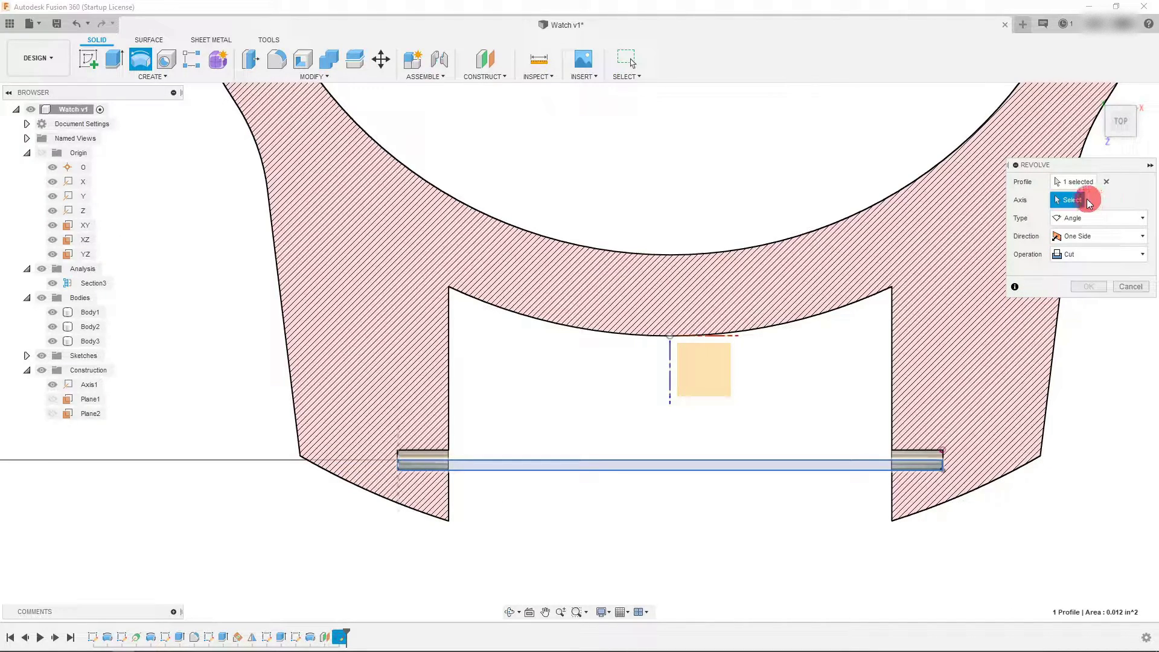
{"action": "scroll", "coordinate": [885, 398], "scroll_direction": "up", "scroll_amount": 3}
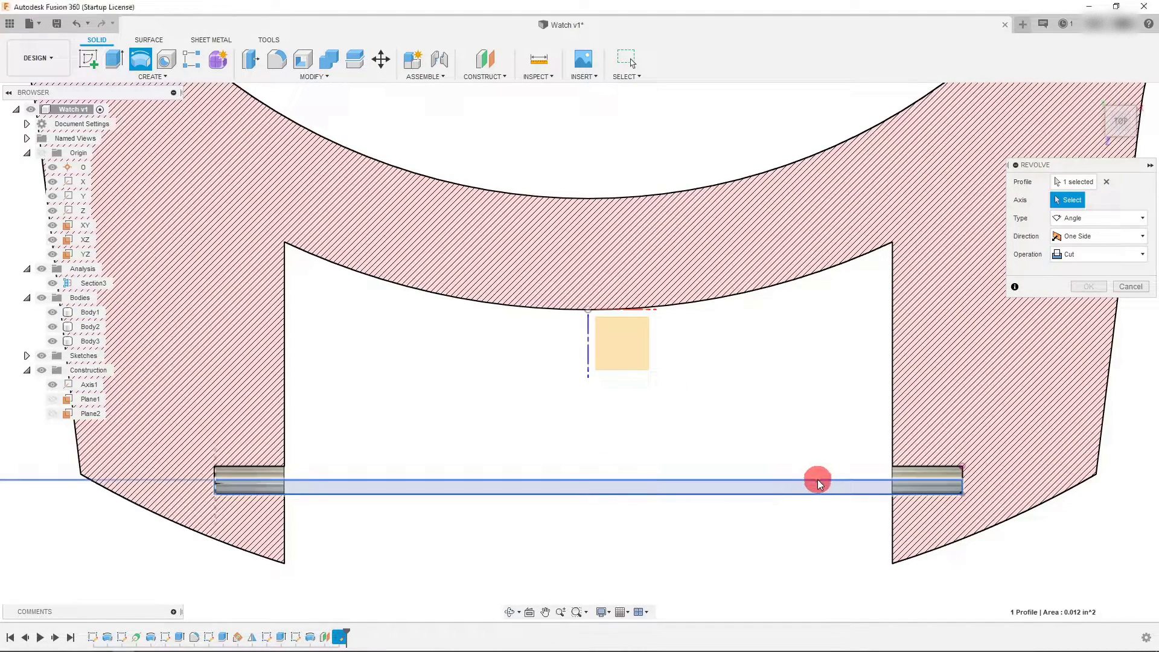
{"action": "left_click", "coordinate": [818, 483]}
{"action": "scroll", "coordinate": [763, 453], "scroll_direction": "down", "scroll_amount": 2}
{"action": "scroll", "coordinate": [1030, 371], "scroll_direction": "up", "scroll_amount": 2}
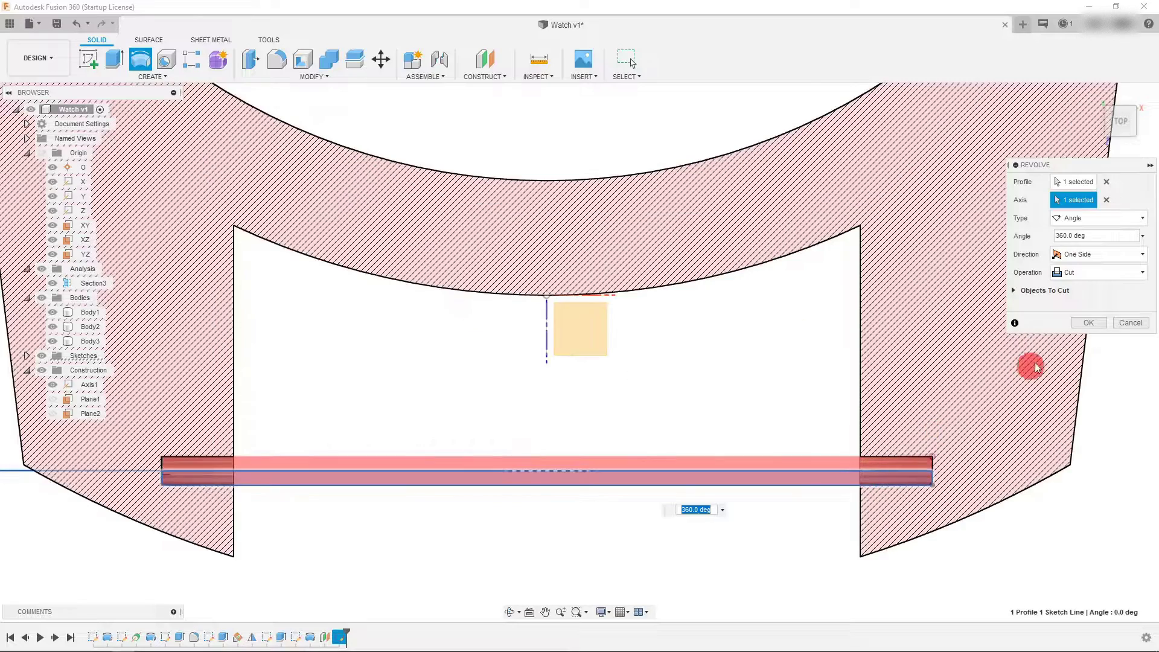
Create the 360-degree revolve of the pin as a new body
{"action": "left_click", "coordinate": [1083, 272]}
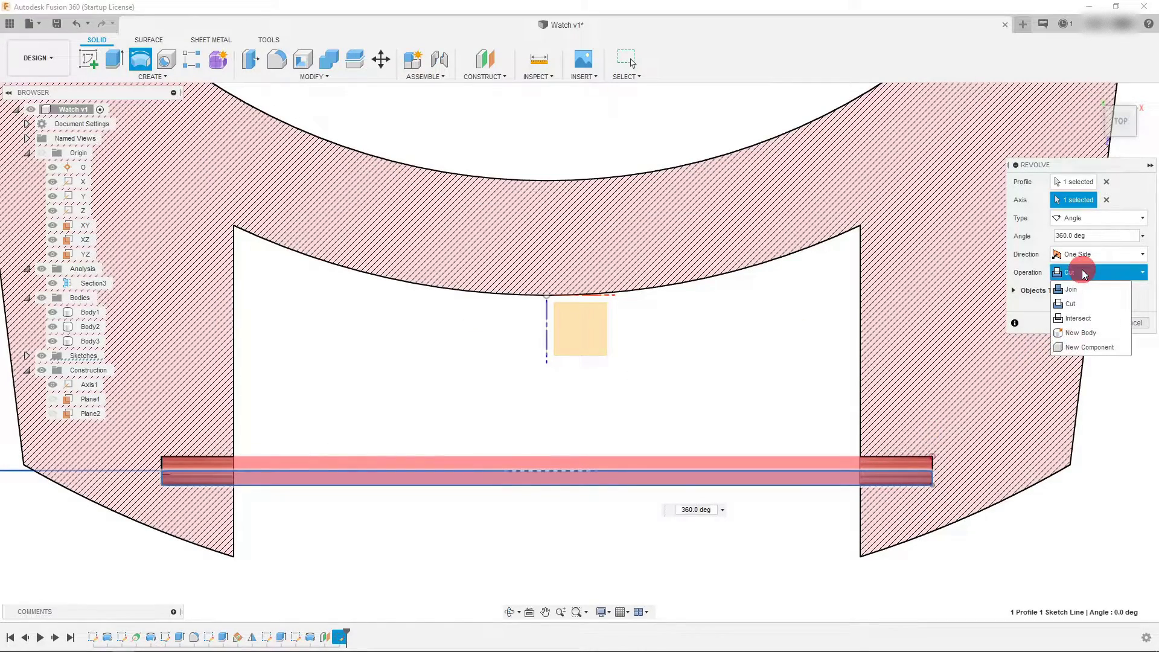
{"action": "left_click", "coordinate": [1083, 333]}
{"action": "scroll", "coordinate": [988, 414], "scroll_direction": "down", "scroll_amount": 2}
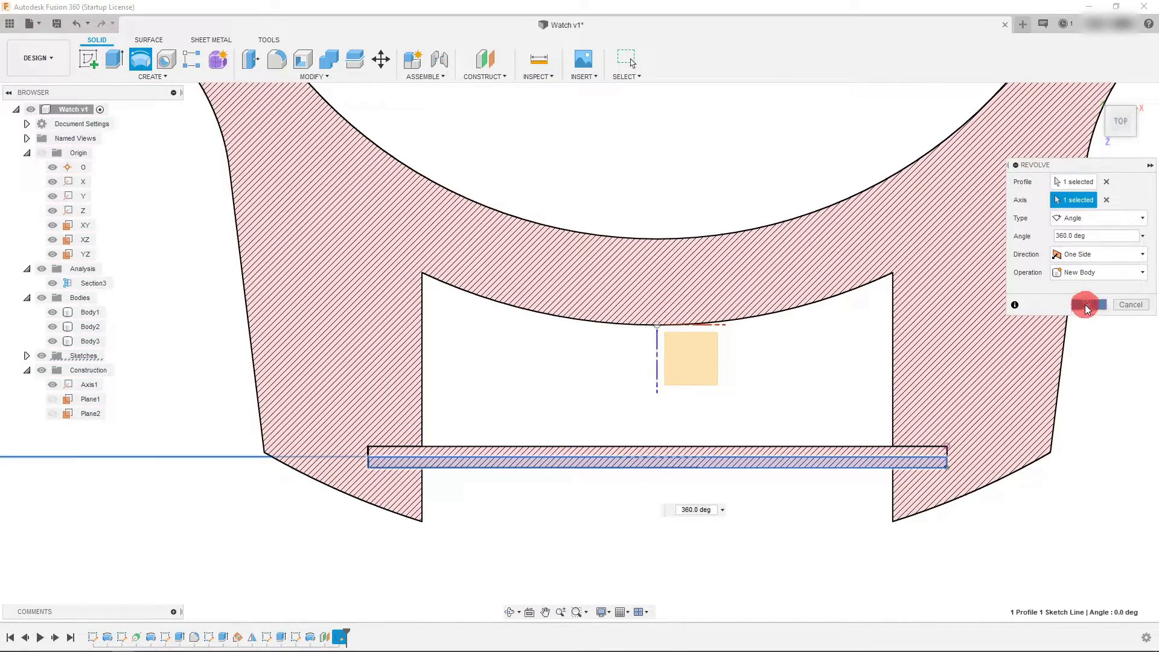
{"action": "left_click", "coordinate": [1086, 307]}
Delete the section analysis that cuts through the watch case
{"action": "scroll", "coordinate": [940, 388], "scroll_direction": "down", "scroll_amount": 2}
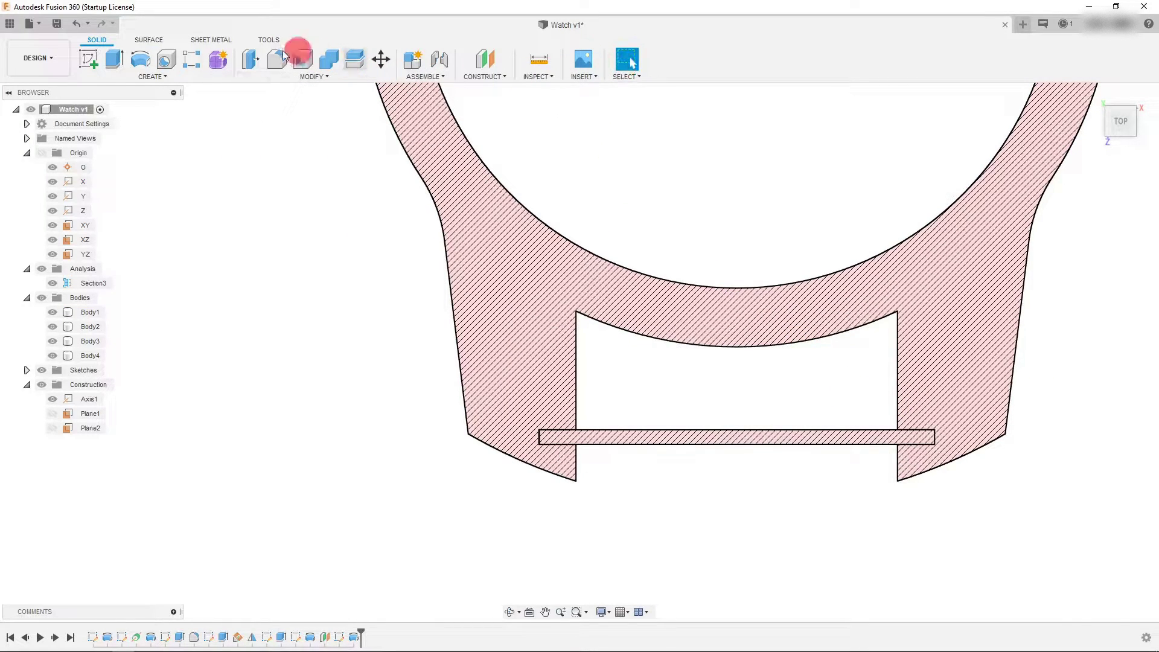
{"action": "right_click", "coordinate": [94, 292]}
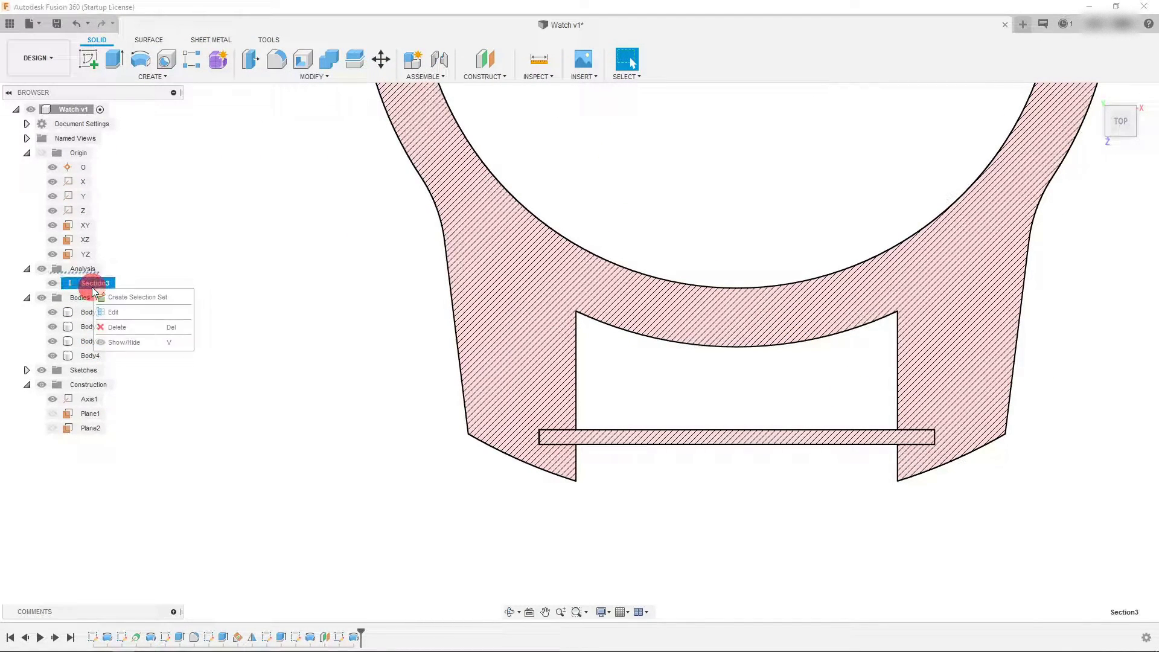
{"action": "left_click", "coordinate": [114, 325]}
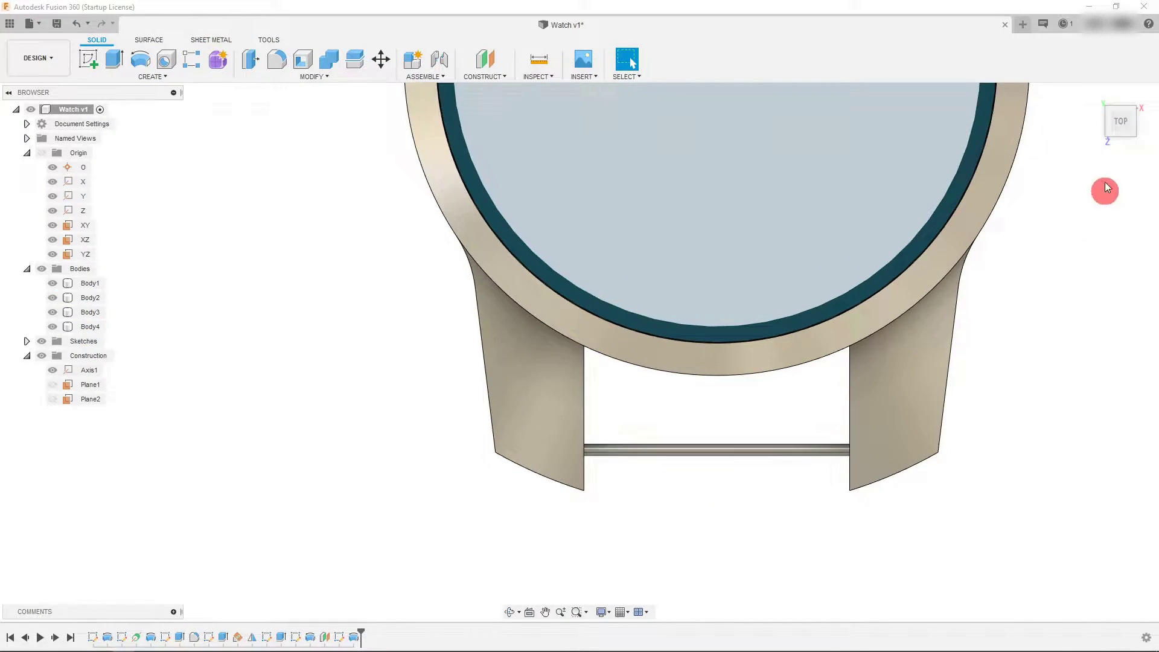
Start another sketch on the offset construction plane running through the finished lug pin
{"action": "left_click", "coordinate": [1115, 126]}
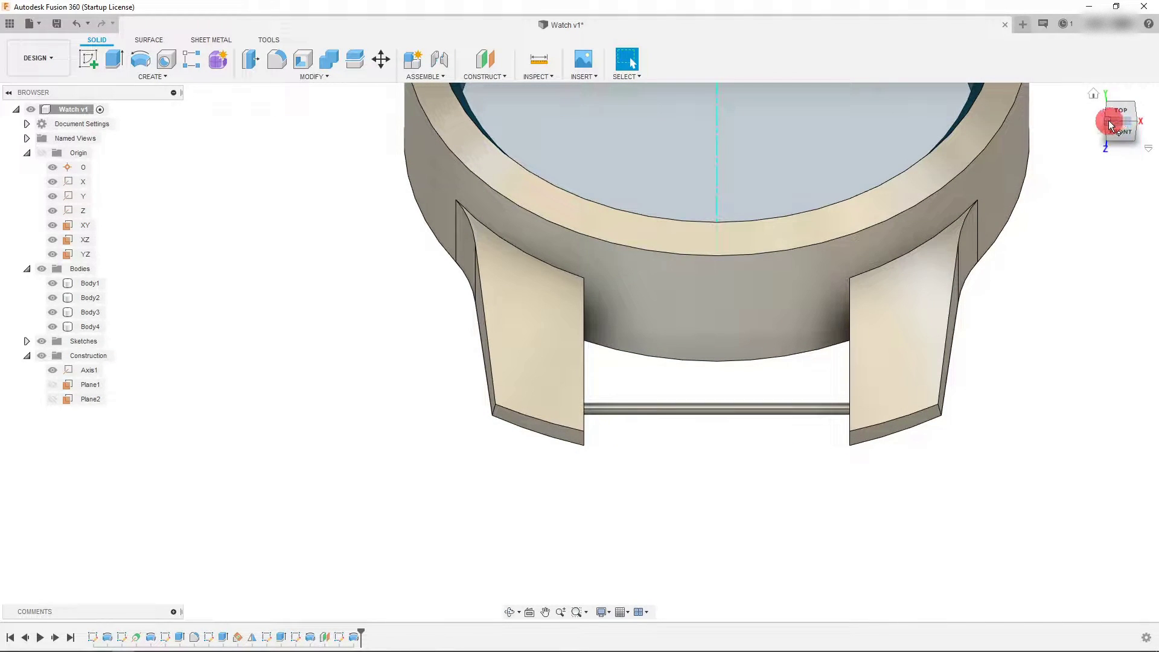
{"action": "left_click", "coordinate": [1109, 126]}
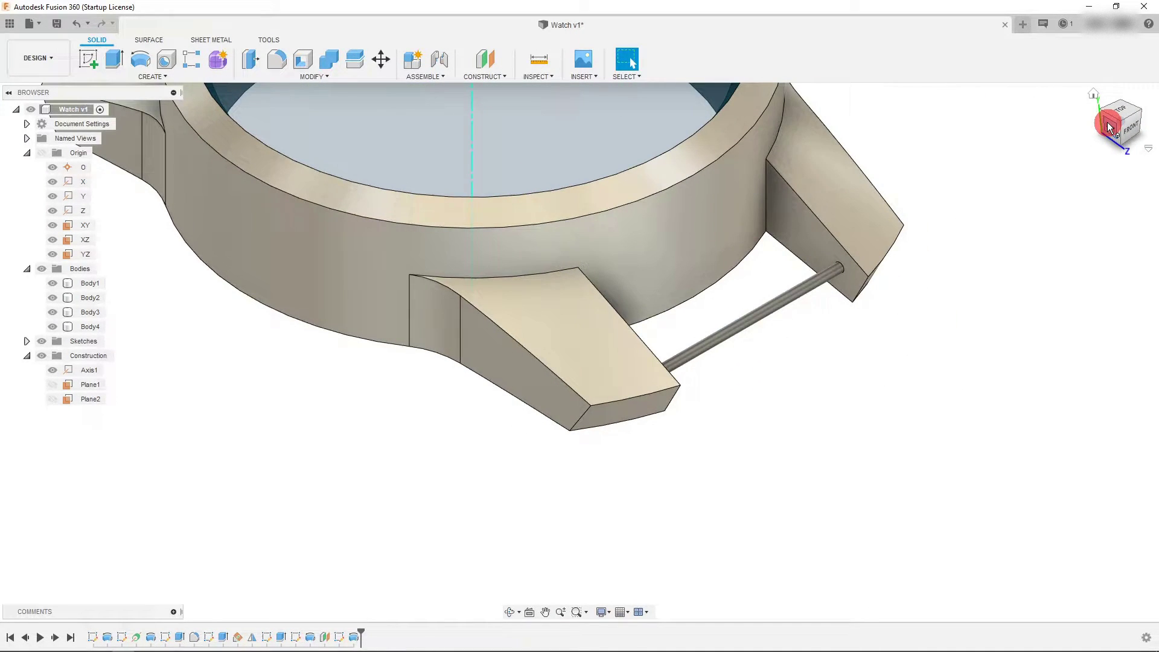
{"action": "scroll", "coordinate": [924, 223], "scroll_direction": "up", "scroll_amount": 1}
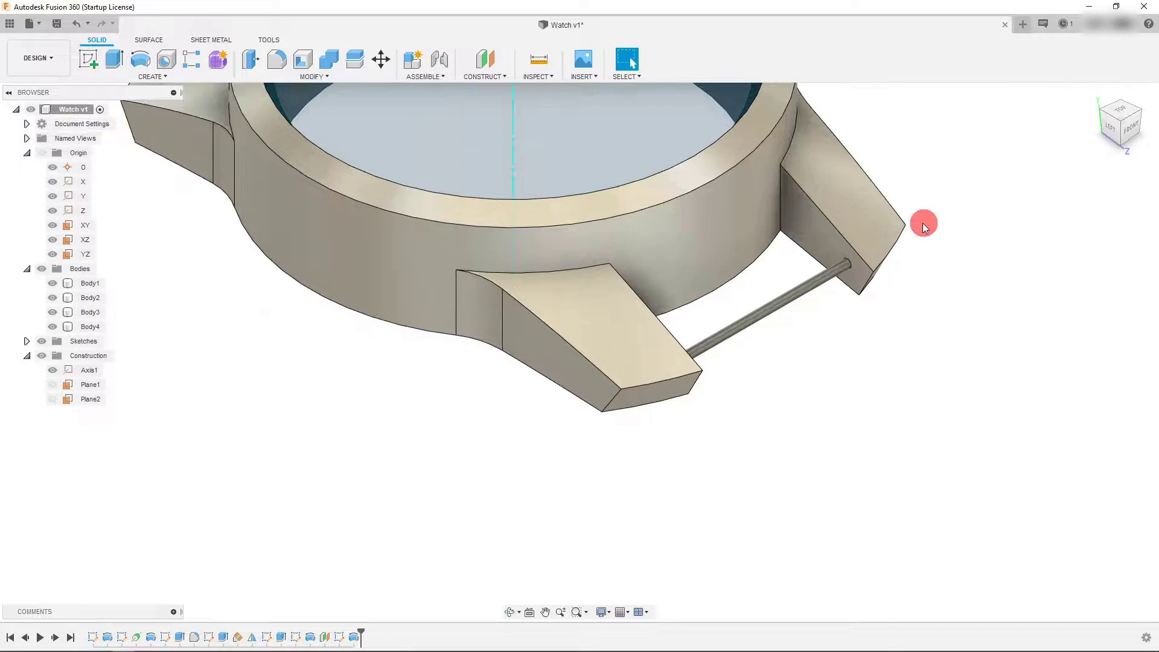
{"action": "scroll", "coordinate": [747, 263], "scroll_direction": "up", "scroll_amount": 1}
{"action": "scroll", "coordinate": [949, 279], "scroll_direction": "down", "scroll_amount": 2}
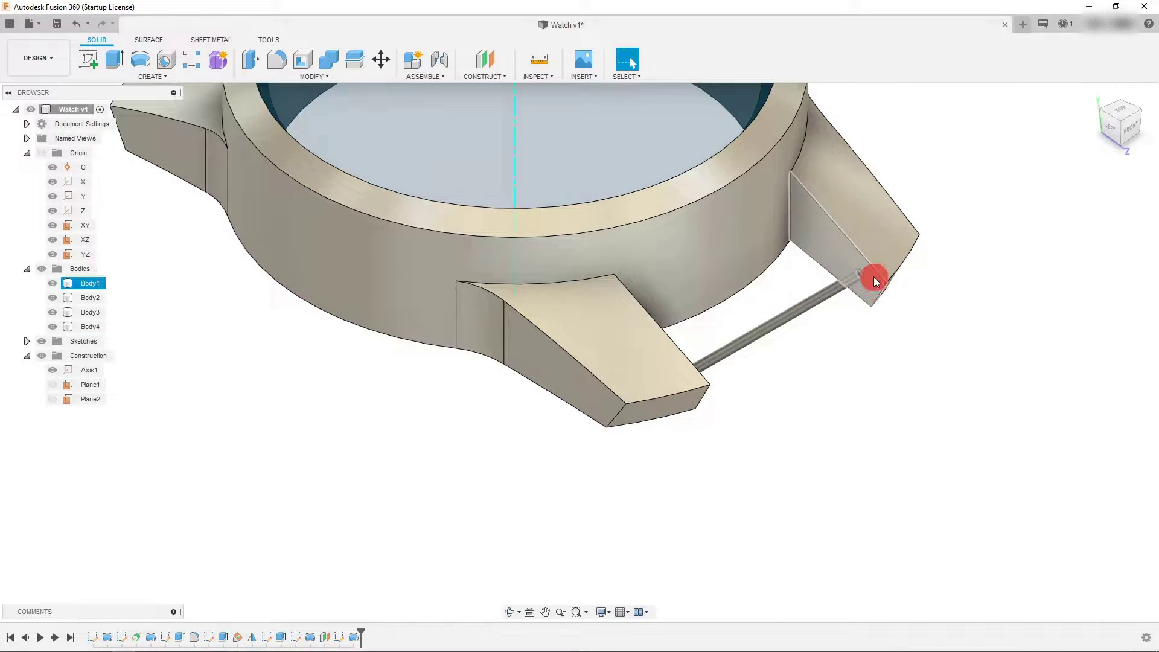
{"action": "scroll", "coordinate": [874, 279], "scroll_direction": "up", "scroll_amount": 2}
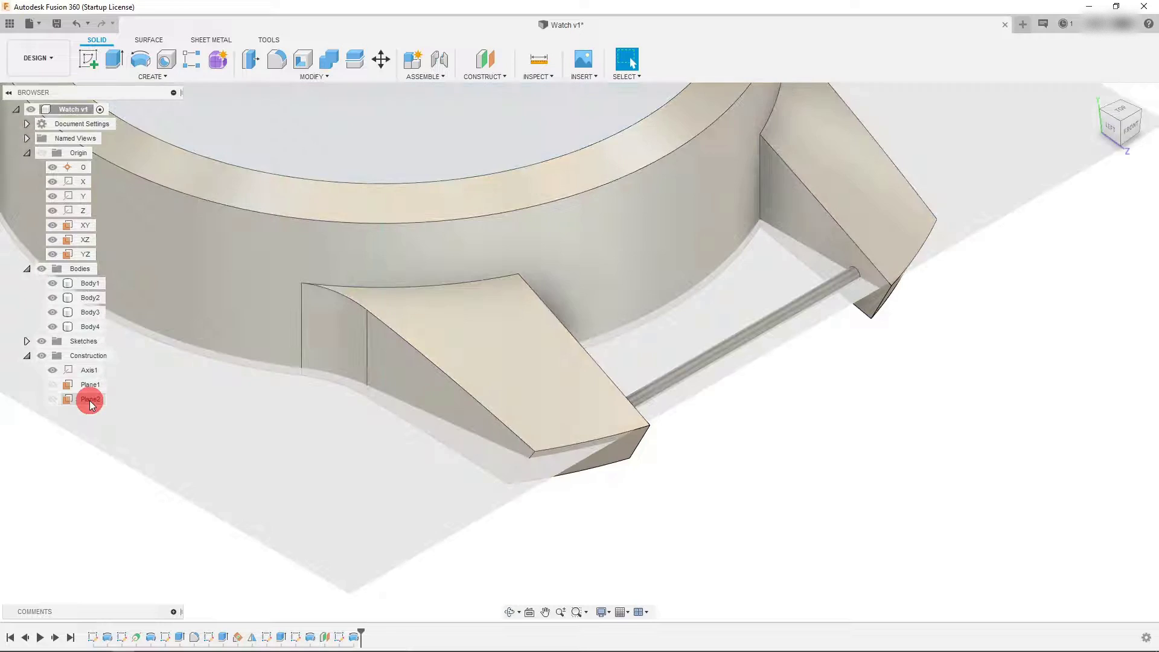
{"action": "left_click", "coordinate": [90, 399]}
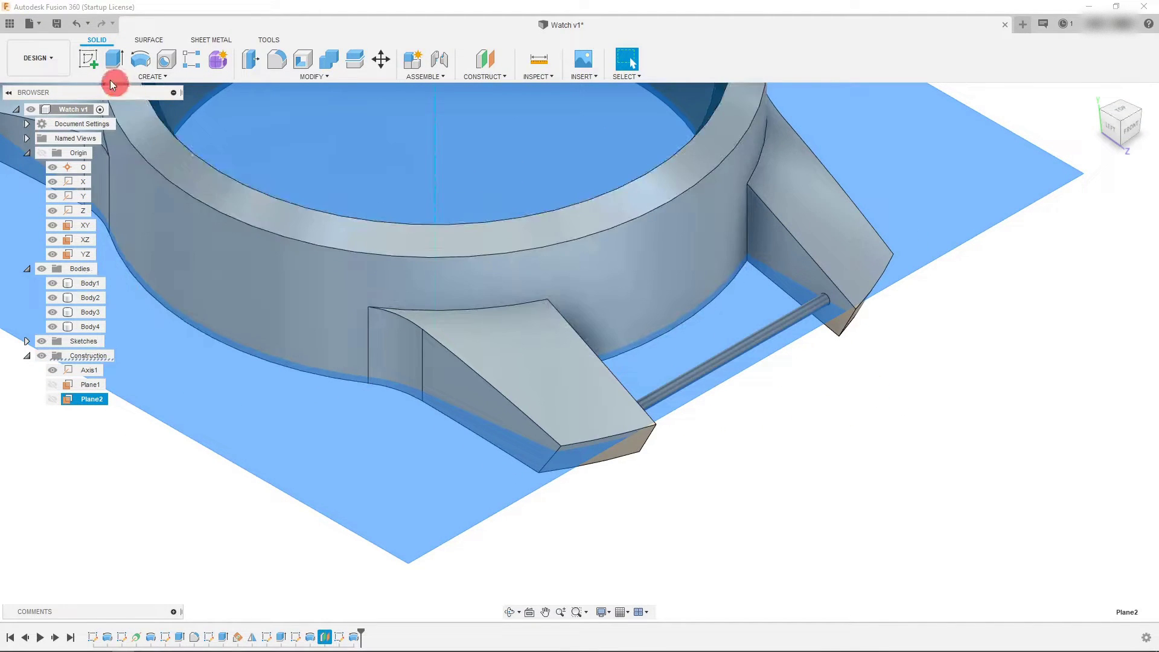
{"action": "left_click", "coordinate": [94, 57]}
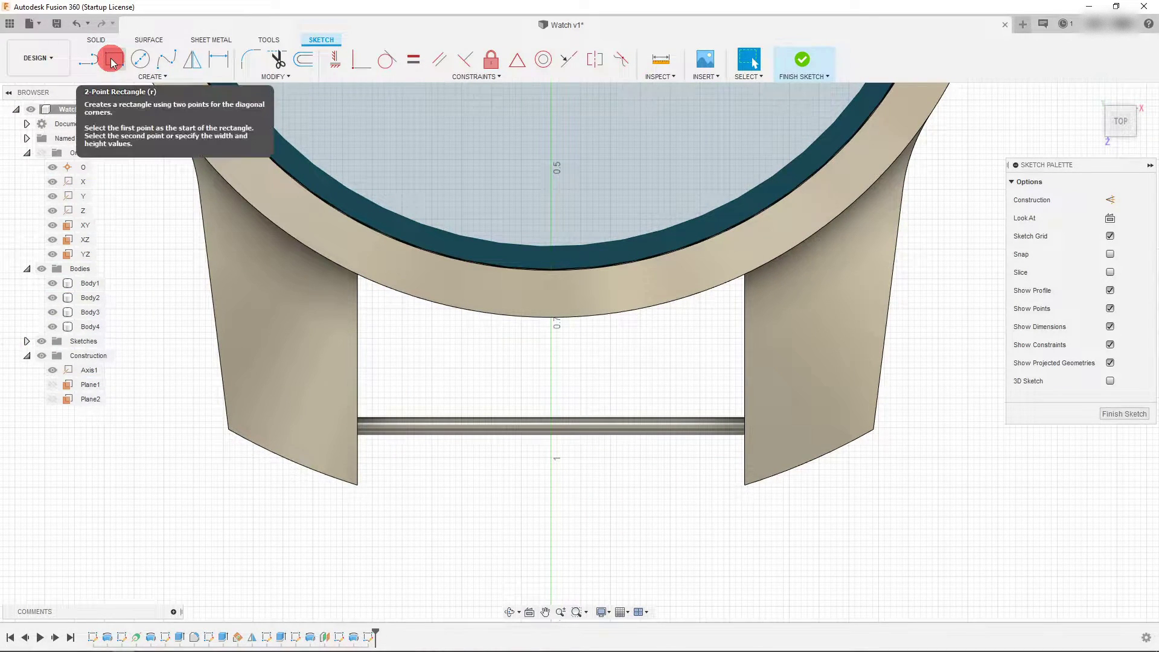
Sketch a rectangle for the strap, about 0.64 in wide and 2.84 in long, from the left lug's inner edge down past the pin
{"action": "left_click", "coordinate": [115, 60]}
{"action": "scroll", "coordinate": [489, 335], "scroll_direction": "down", "scroll_amount": 1}
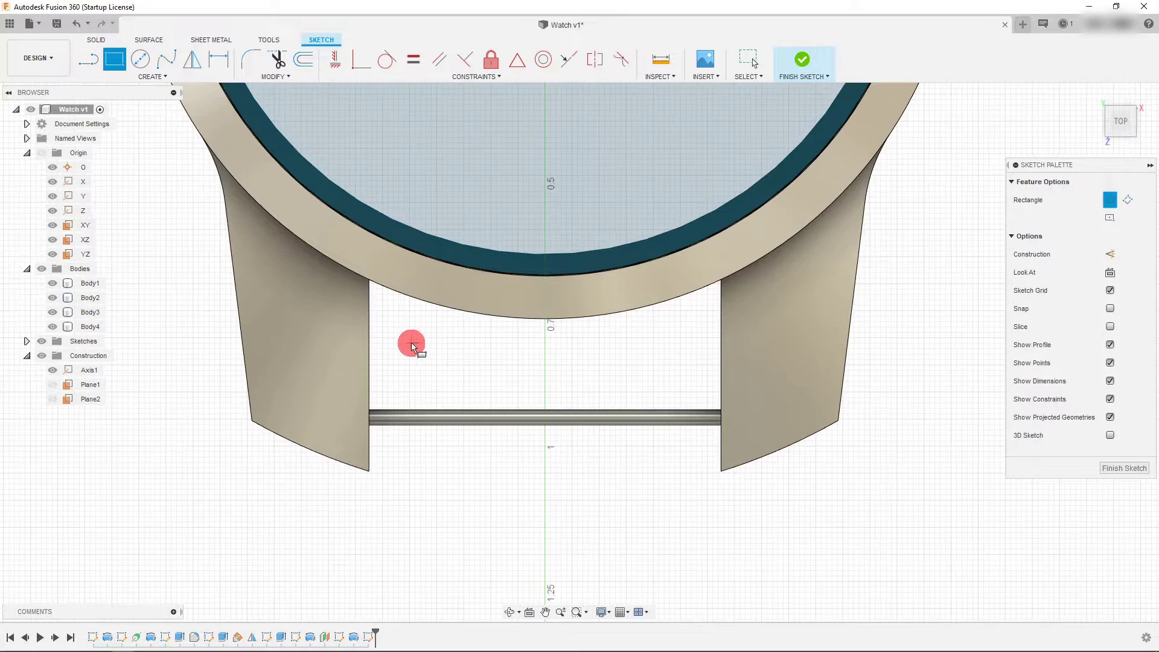
{"action": "left_click", "coordinate": [370, 332]}
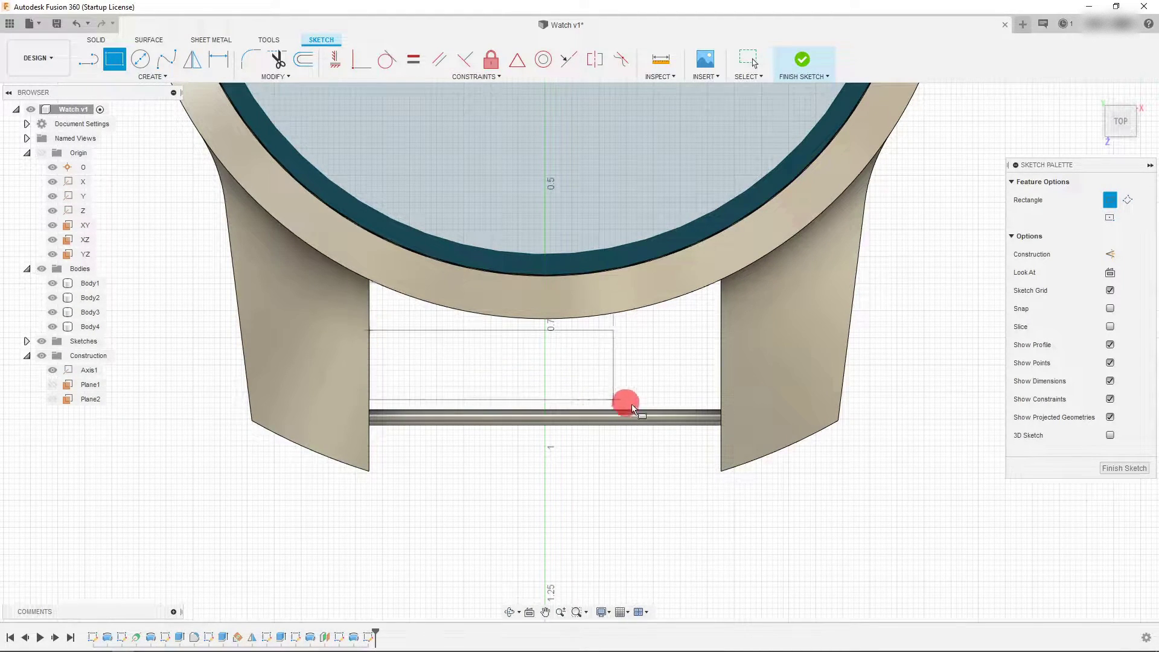
{"action": "scroll", "coordinate": [680, 414], "scroll_direction": "down", "scroll_amount": 8}
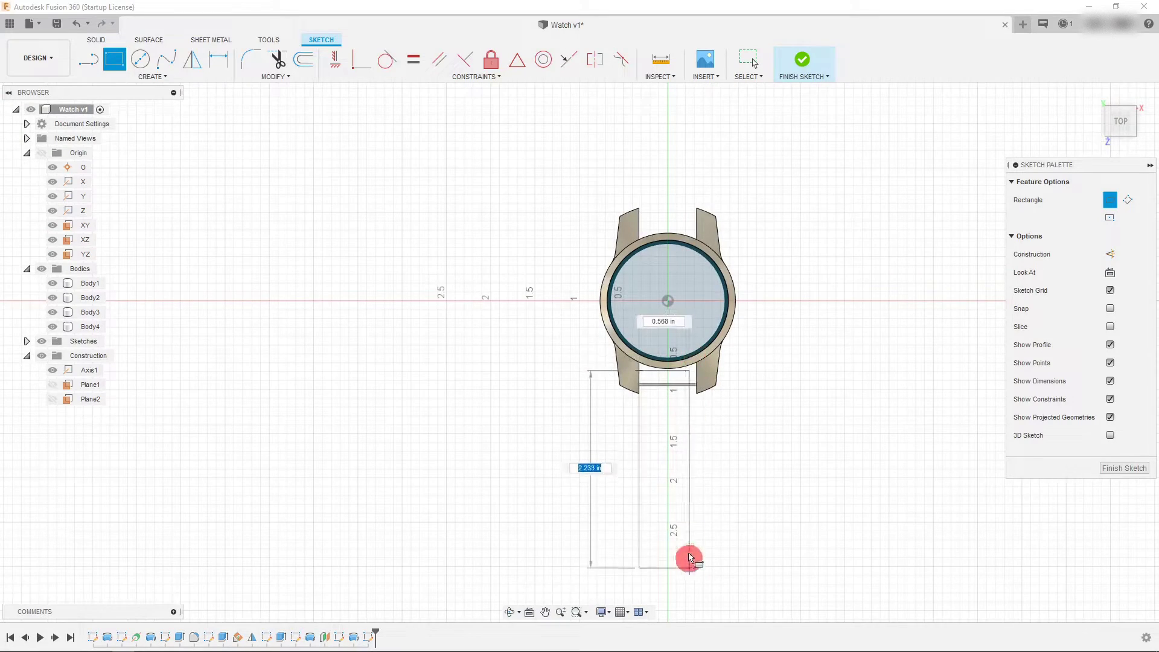
{"action": "scroll", "coordinate": [652, 307], "scroll_direction": "down", "scroll_amount": 4}
{"action": "scroll", "coordinate": [692, 446], "scroll_direction": "up", "scroll_amount": 3}
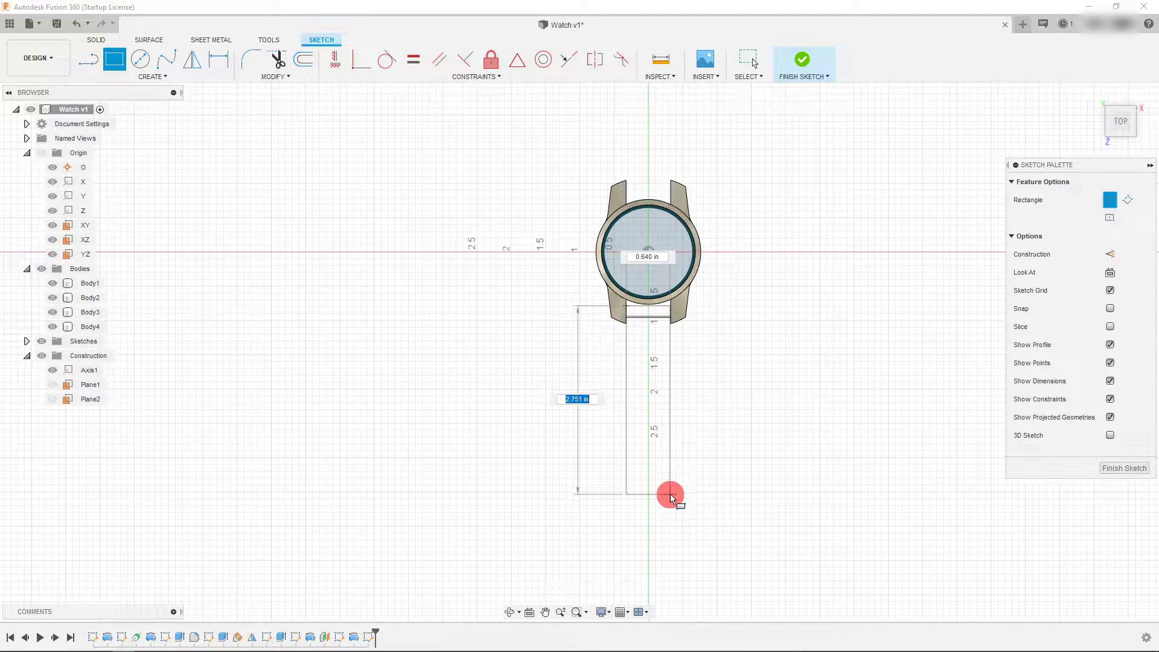
{"action": "left_click", "coordinate": [670, 501]}
{"action": "scroll", "coordinate": [683, 374], "scroll_direction": "up", "scroll_amount": 2}
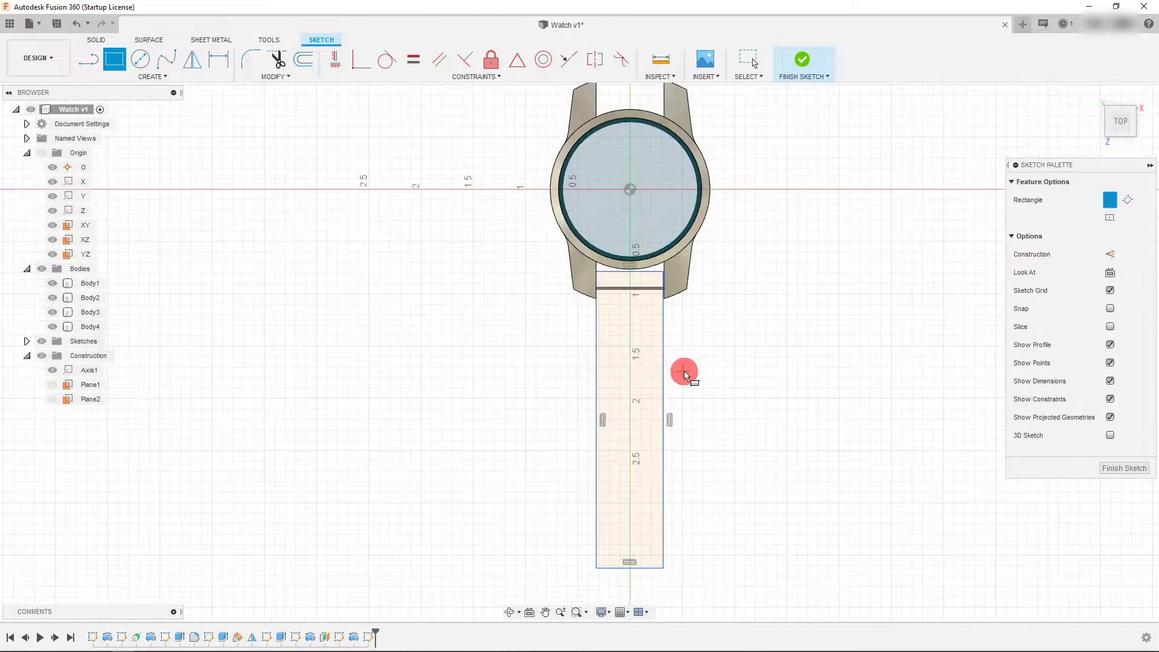
{"action": "right_click", "coordinate": [702, 366]}
{"action": "left_click", "coordinate": [739, 364]}
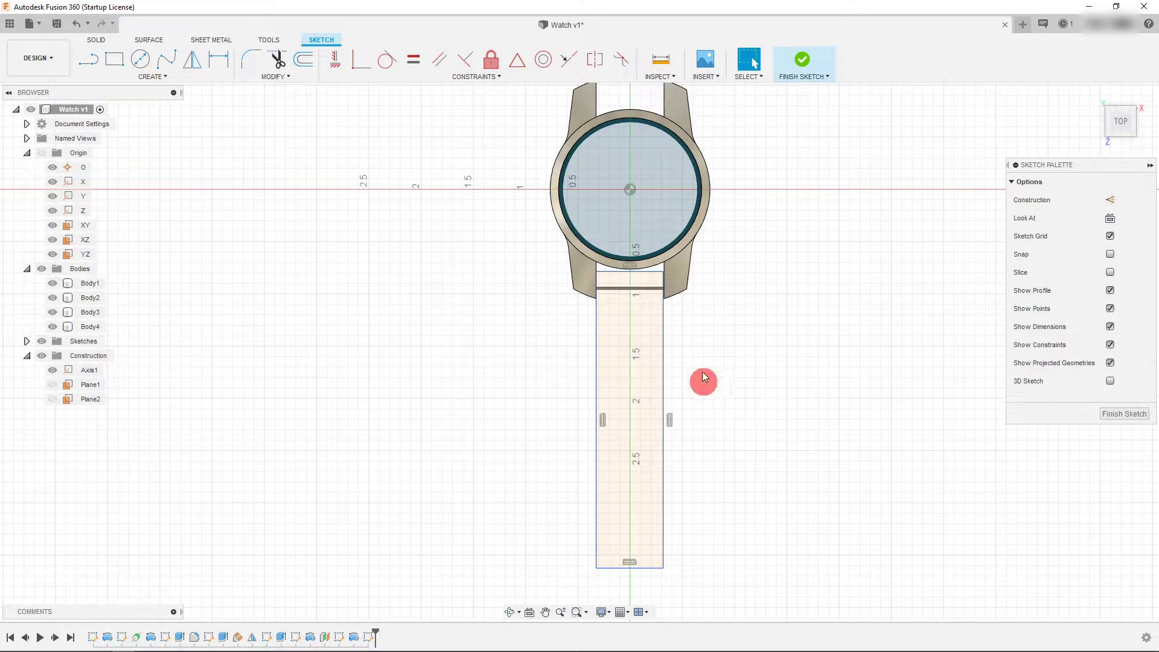
Move the strap rectangle's two long sides slightly so both sit just inside the inner edges of the lugs
{"action": "scroll", "coordinate": [732, 276], "scroll_direction": "up", "scroll_amount": 1}
{"action": "scroll", "coordinate": [670, 259], "scroll_direction": "up", "scroll_amount": 3}
{"action": "scroll", "coordinate": [628, 292], "scroll_direction": "up", "scroll_amount": 3}
{"action": "scroll", "coordinate": [694, 340], "scroll_direction": "up", "scroll_amount": 2}
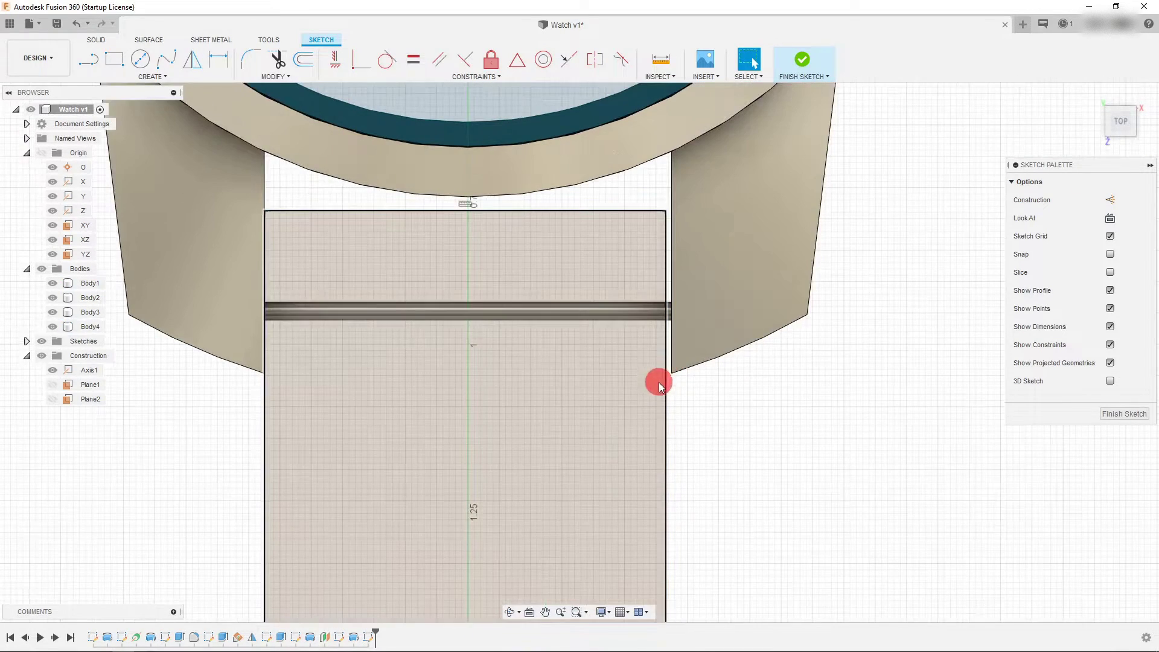
{"action": "left_click", "coordinate": [671, 386]}
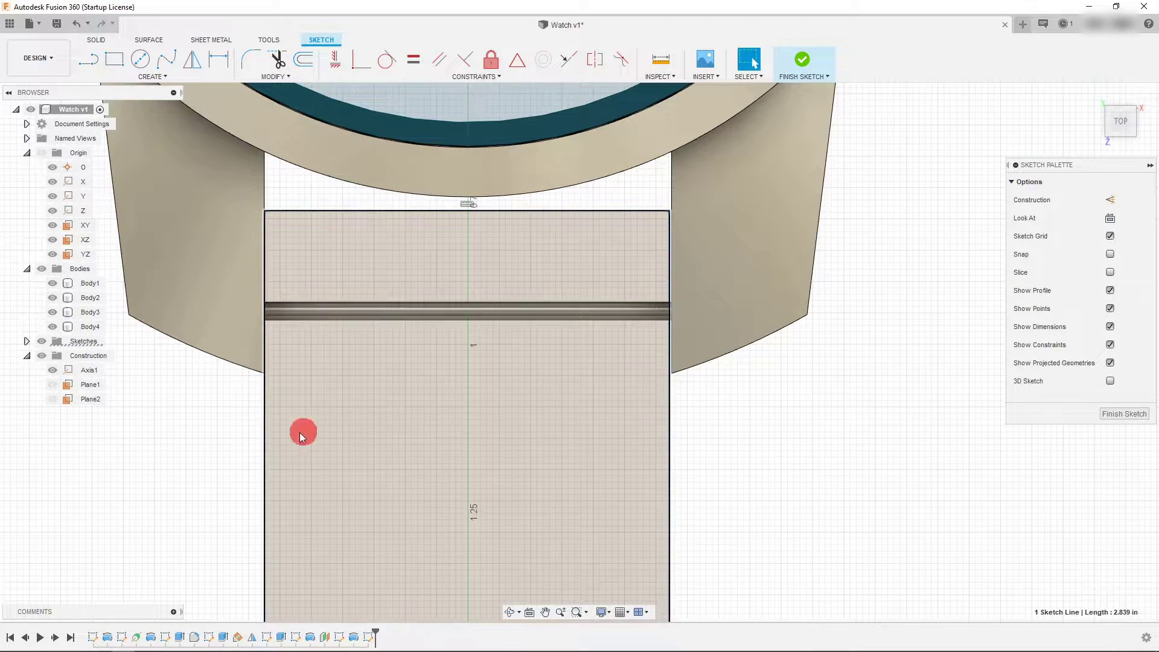
{"action": "left_click", "coordinate": [265, 430]}
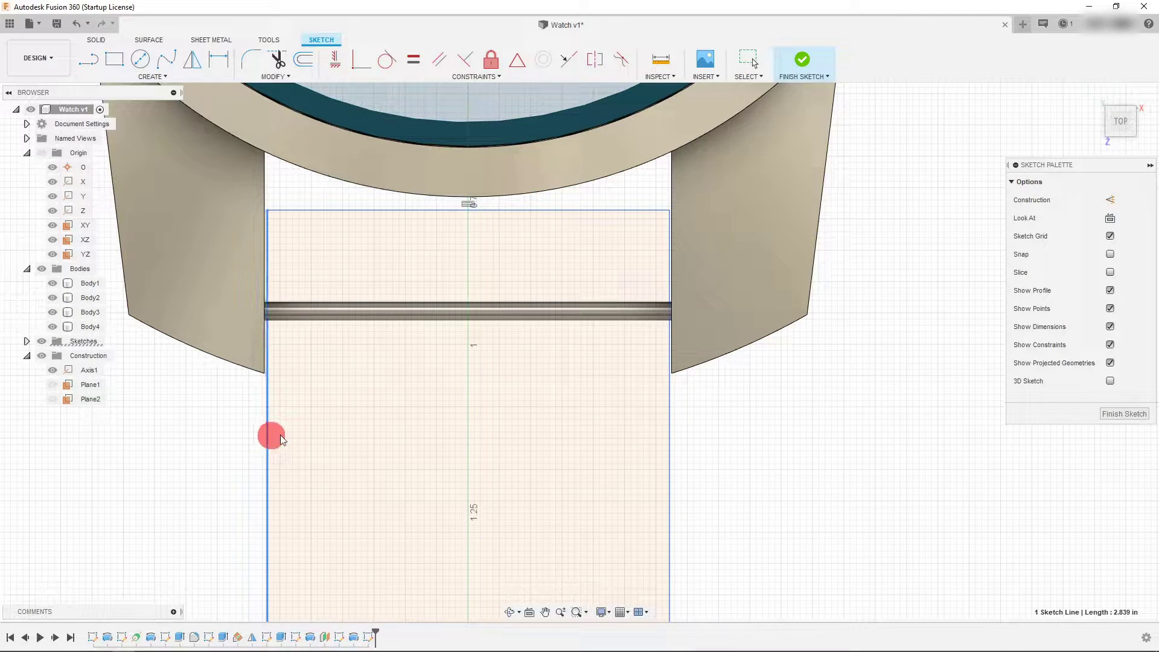
{"action": "left_click", "coordinate": [762, 419]}
Project the inner edges of both lugs into the strap sketch
{"action": "scroll", "coordinate": [592, 223], "scroll_direction": "up", "scroll_amount": 2}
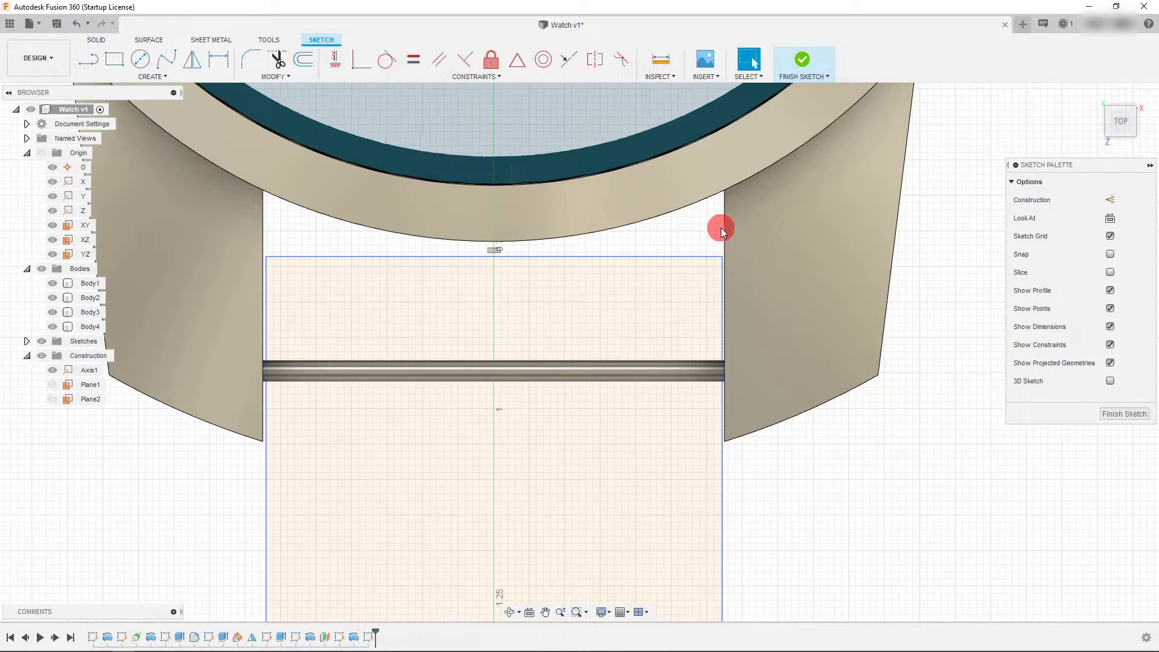
{"action": "left_click", "coordinate": [723, 231]}
{"action": "left_click", "coordinate": [264, 232]}
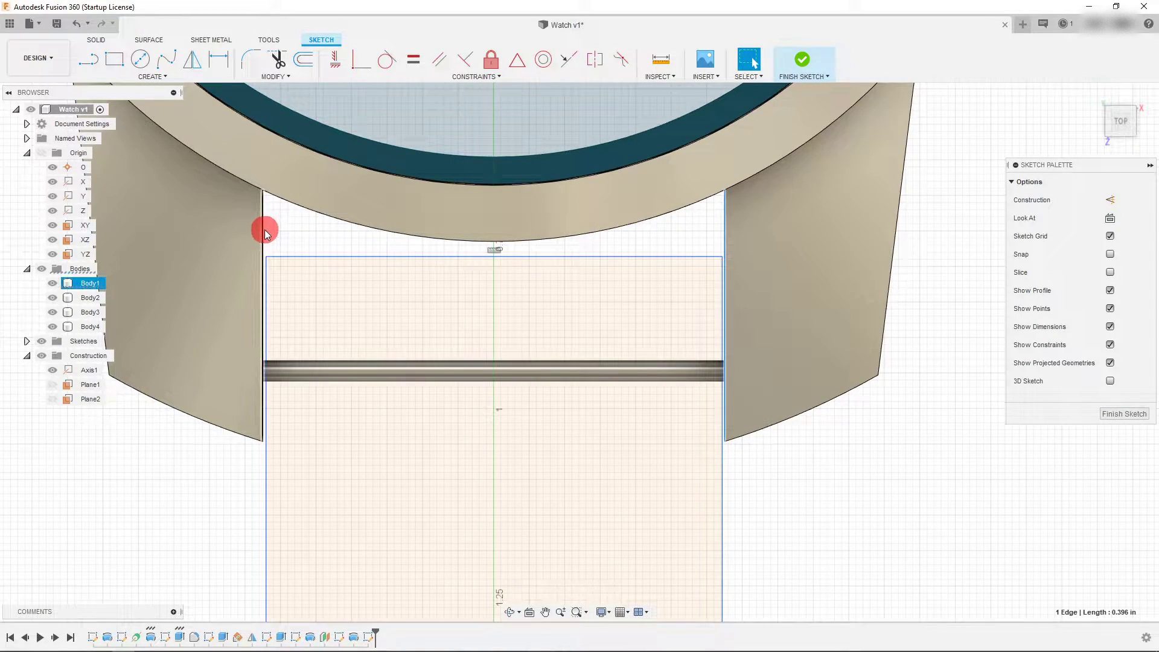
{"action": "left_click", "coordinate": [302, 239], "text": "ctrl"}
{"action": "key", "text": "p"}
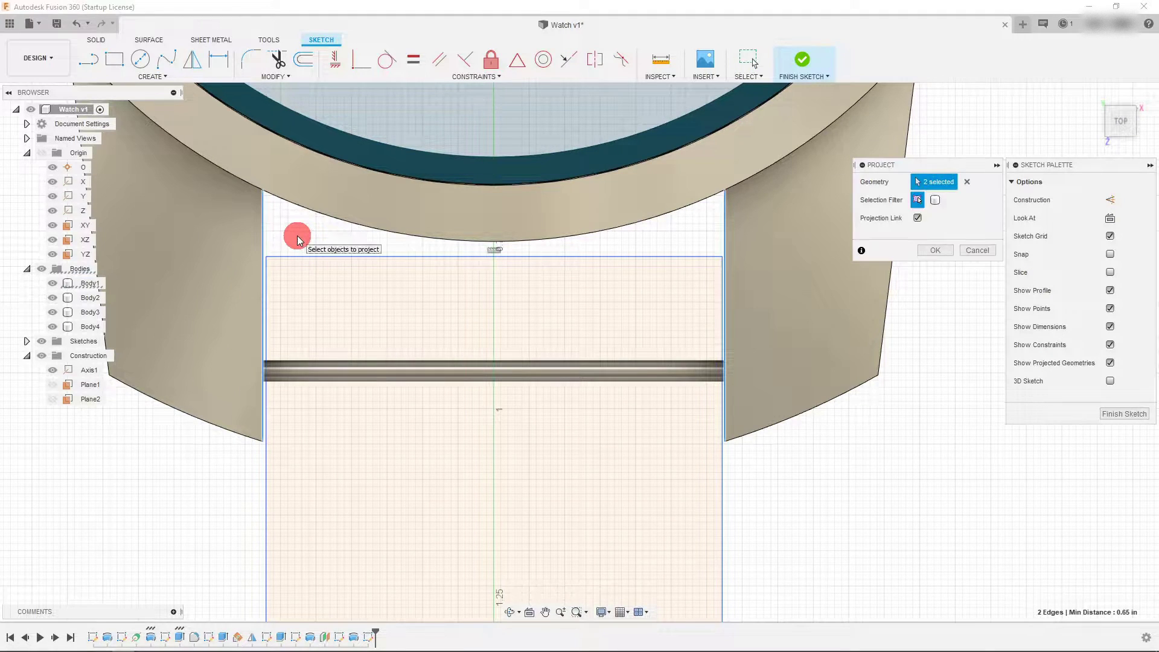
{"action": "left_click", "coordinate": [928, 249]}
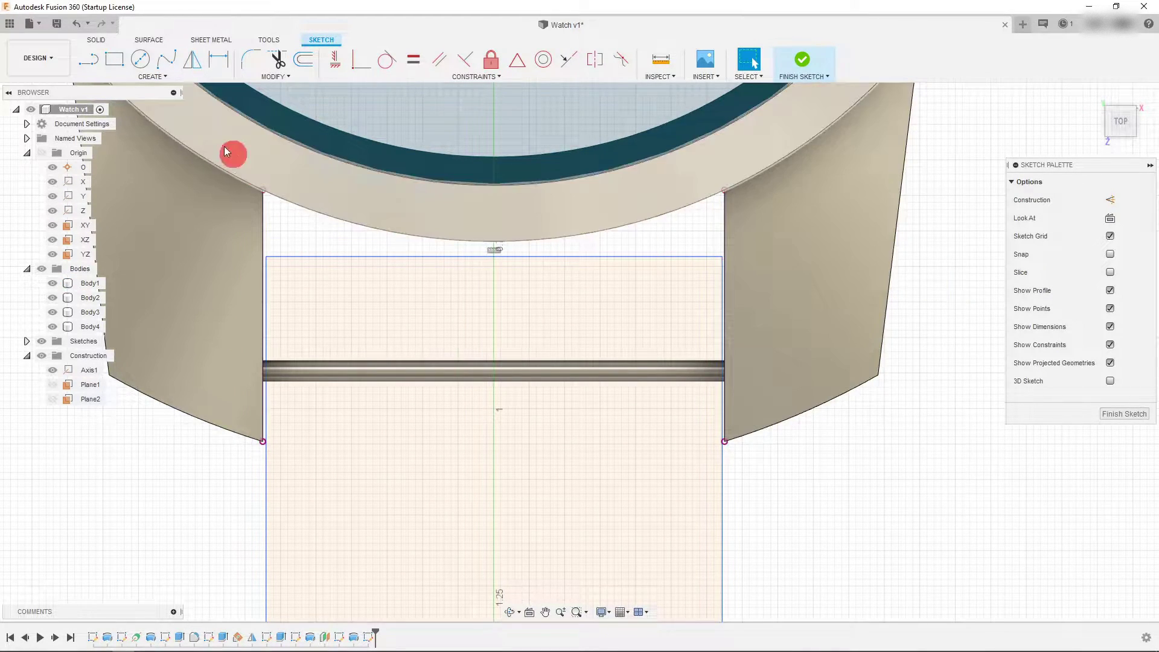
Dimension the gap between the strap's right side and the projected right lug edge at 0.03 in
{"action": "left_click", "coordinate": [218, 58]}
{"action": "left_click", "coordinate": [722, 320]}
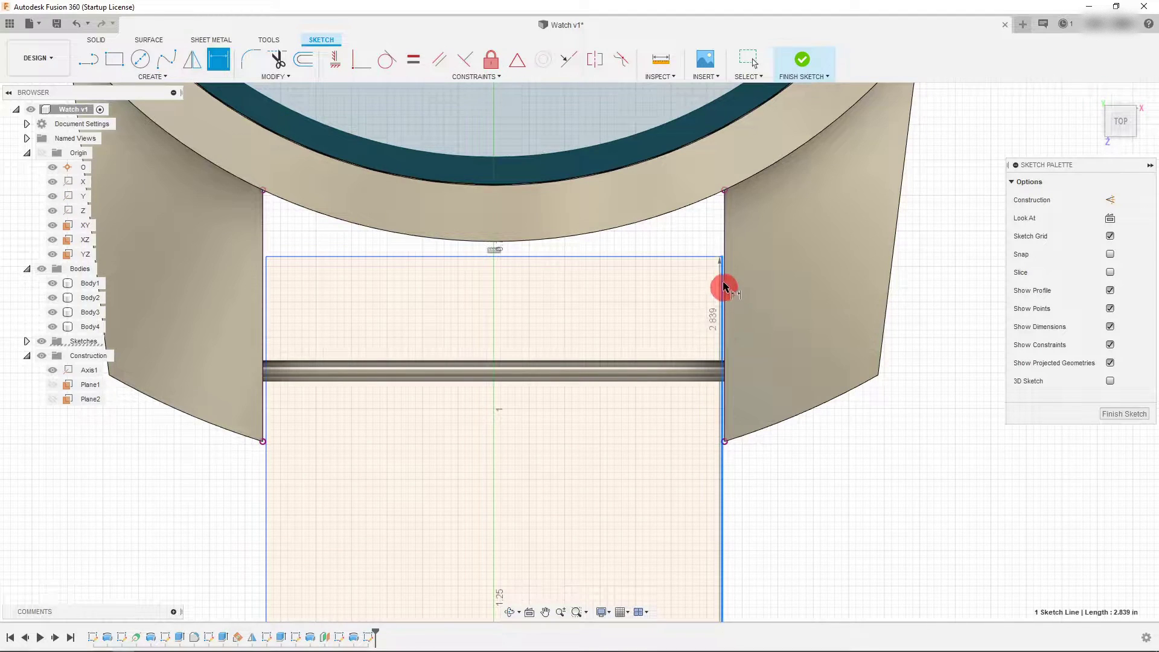
{"action": "left_click", "coordinate": [728, 240]}
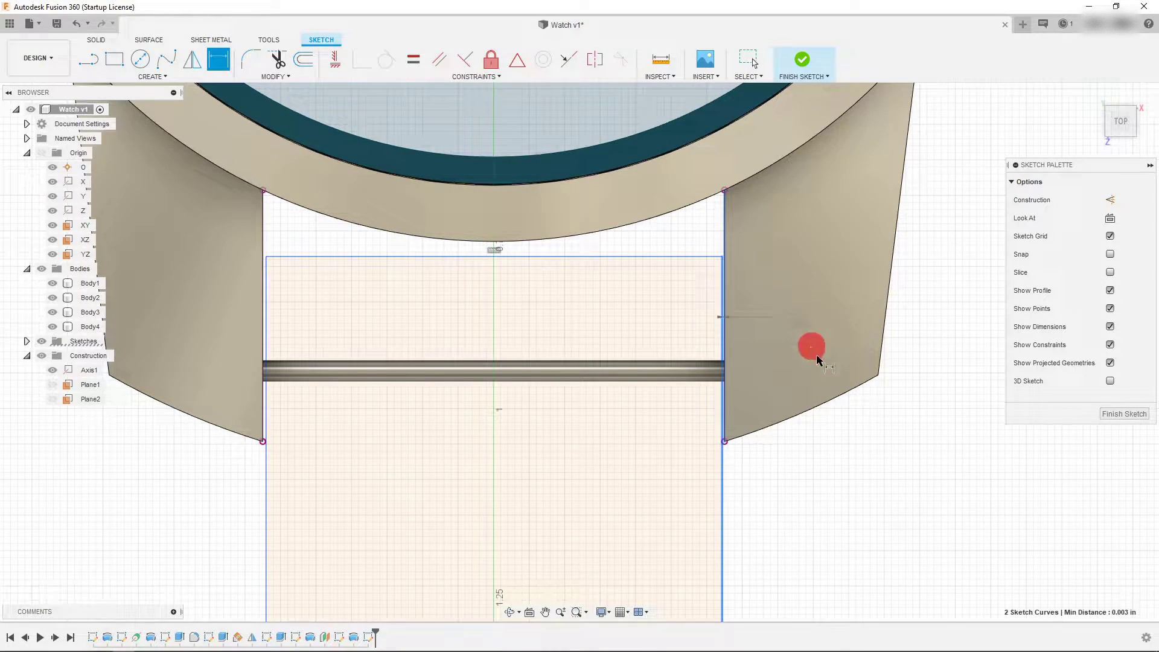
{"action": "left_click", "coordinate": [809, 457]}
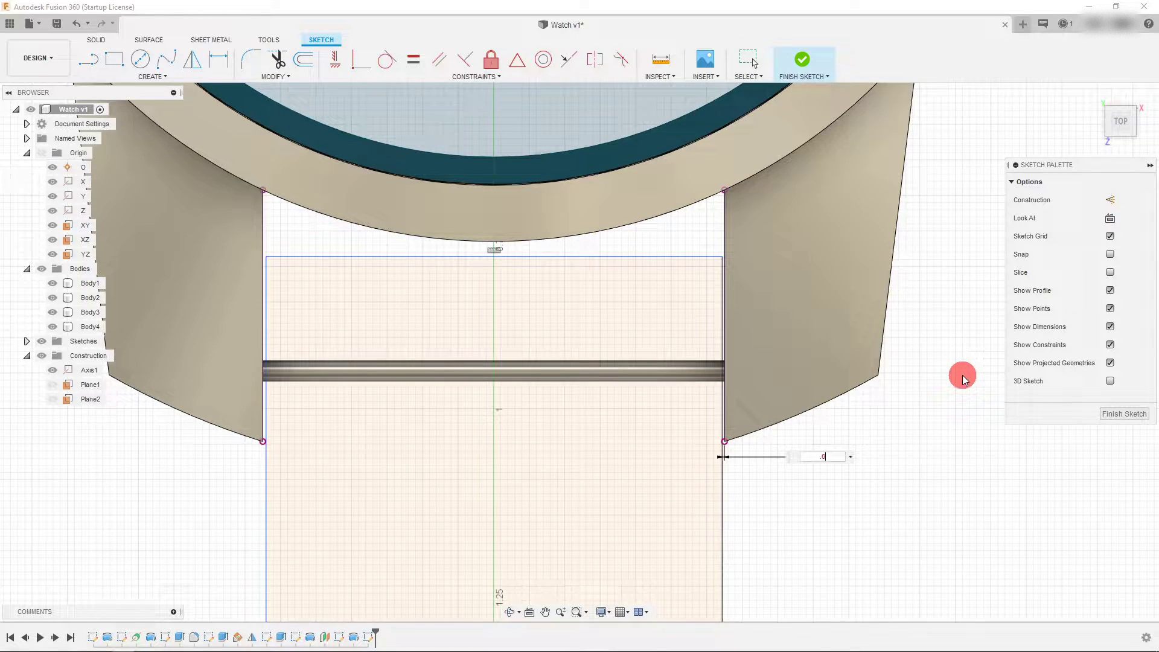
{"action": "type", "text": ".03"}
{"action": "key", "text": "Return"}
Move the strap rectangle's left side inward so it lies clear of the left lug's inner edge
{"action": "scroll", "coordinate": [781, 384], "scroll_direction": "down", "scroll_amount": 5}
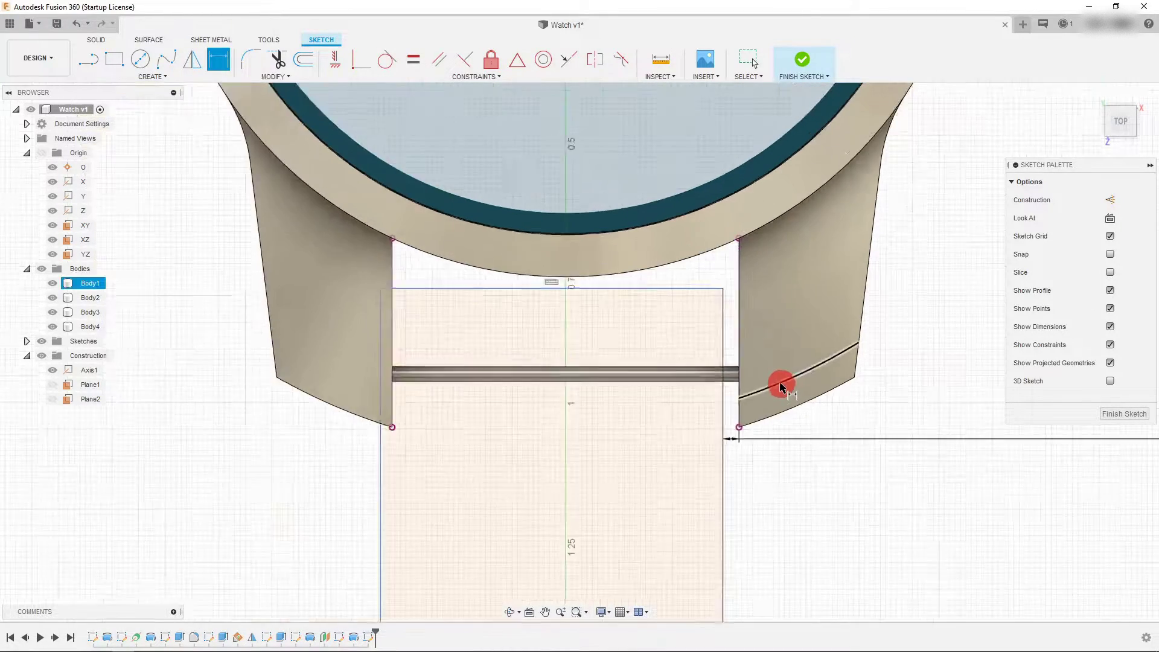
{"action": "scroll", "coordinate": [817, 370], "scroll_direction": "up", "scroll_amount": 3}
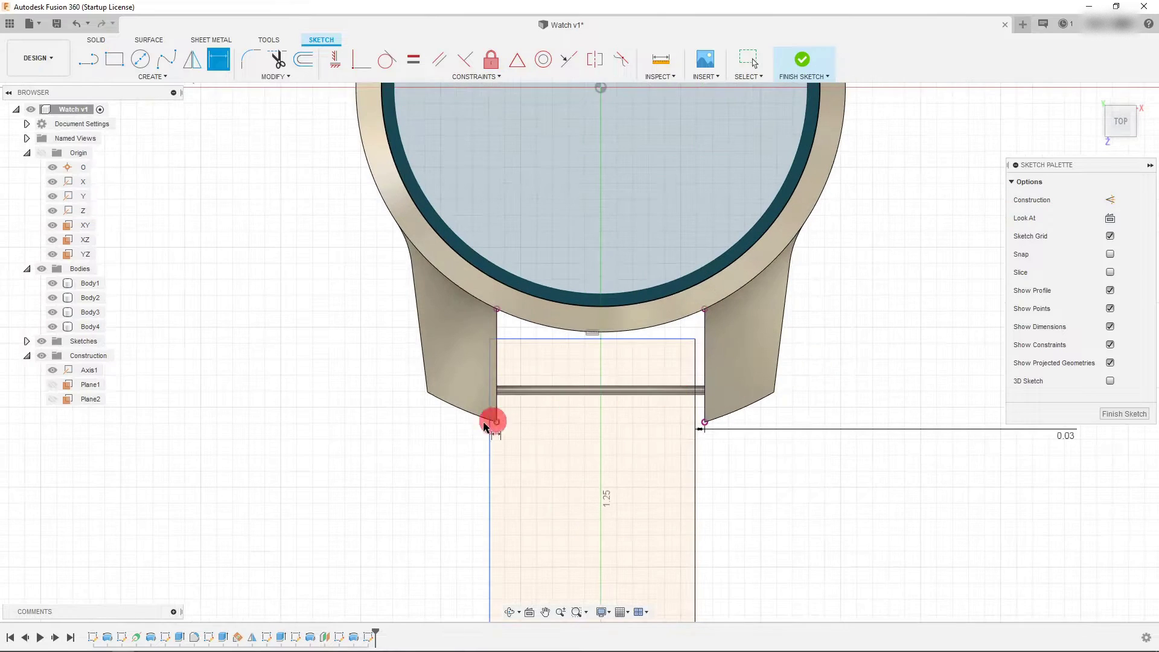
{"action": "key", "text": "Escape"}
{"action": "left_click_drag", "start_coordinate": [487, 448], "coordinate": [506, 447]}
{"action": "scroll", "coordinate": [508, 394], "scroll_direction": "up", "scroll_amount": 1}
{"action": "scroll", "coordinate": [508, 397], "scroll_direction": "up", "scroll_amount": 1}
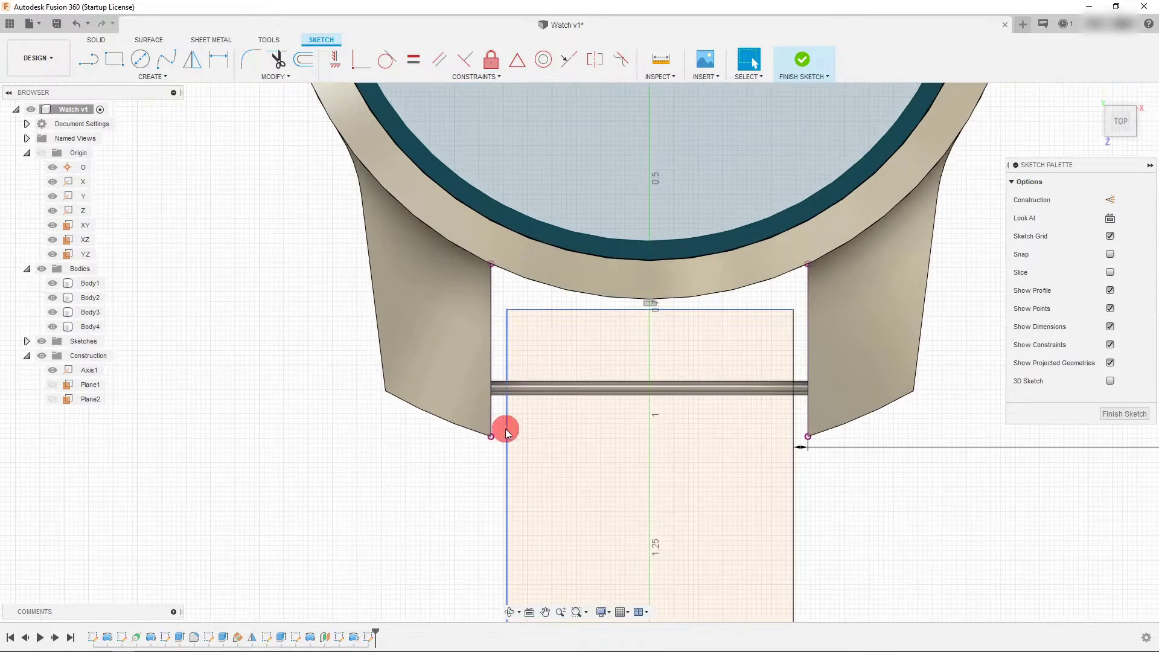
Dimension the gap between the strap's left side and the projected left lug edge at 0.03 in
{"action": "key", "text": "d"}
{"action": "left_click", "coordinate": [492, 419]}
{"action": "left_click", "coordinate": [506, 459]}
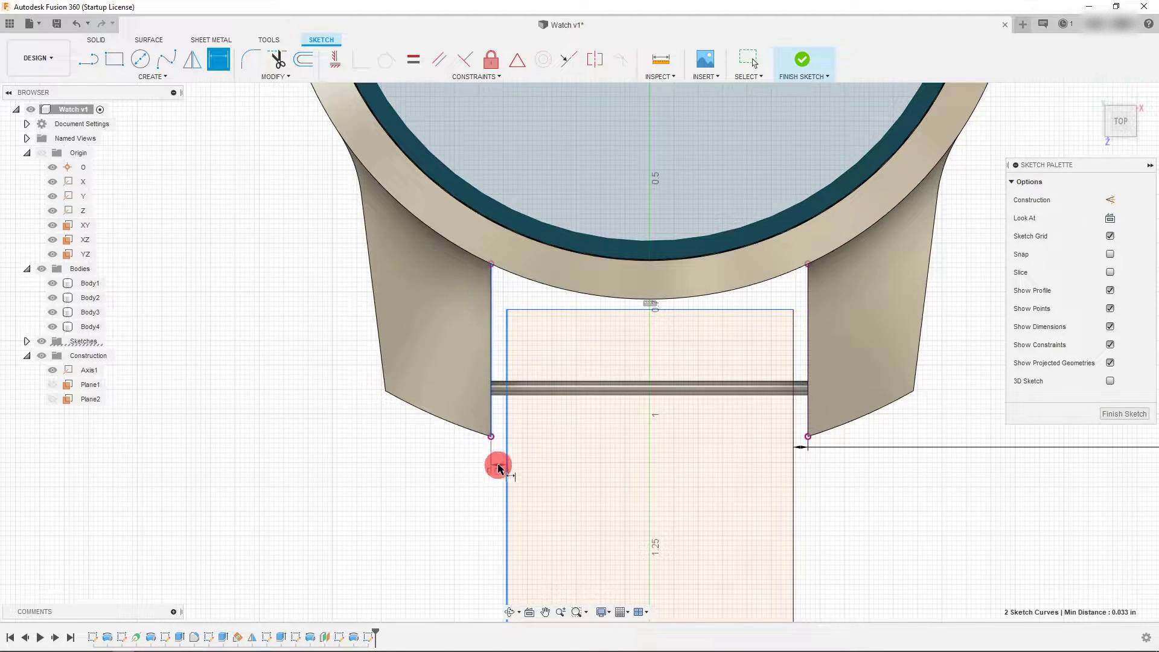
{"action": "left_click", "coordinate": [500, 469]}
{"action": "type", "text": "0"}
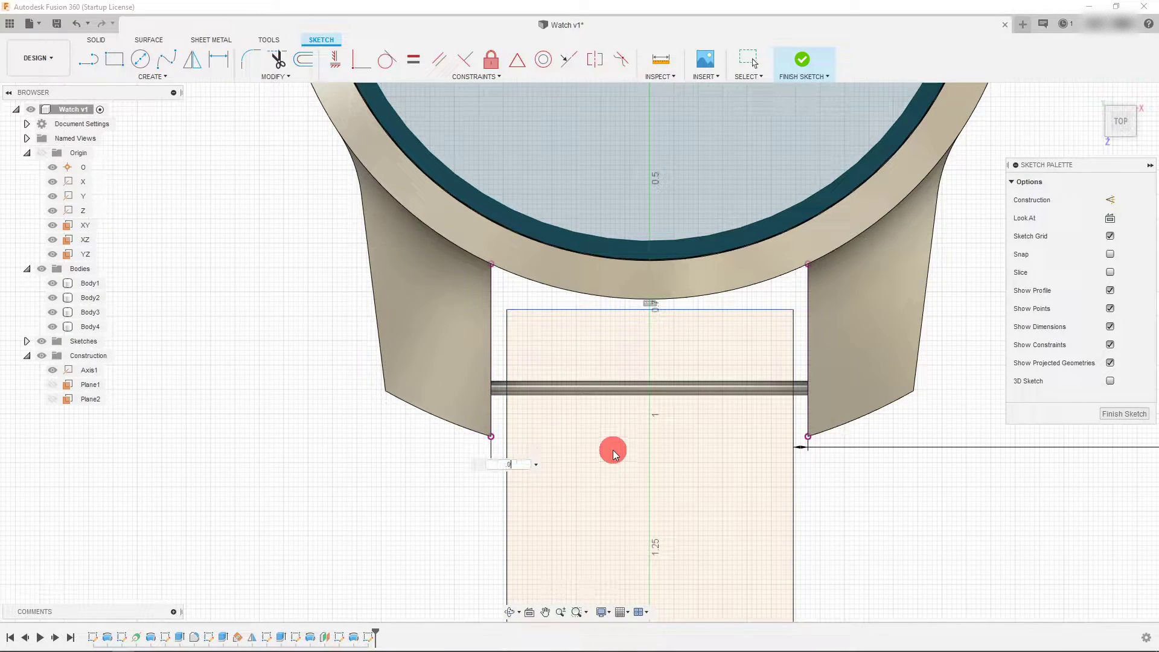
{"action": "type", "text": ".03"}
{"action": "key", "text": "Return"}
{"action": "scroll", "coordinate": [604, 434], "scroll_direction": "down", "scroll_amount": 3}
{"action": "key", "text": "Escape"}
Set the gap dimensions on both sides of the strap to 0.01 in
{"action": "scroll", "coordinate": [703, 374], "scroll_direction": "up", "scroll_amount": 4}
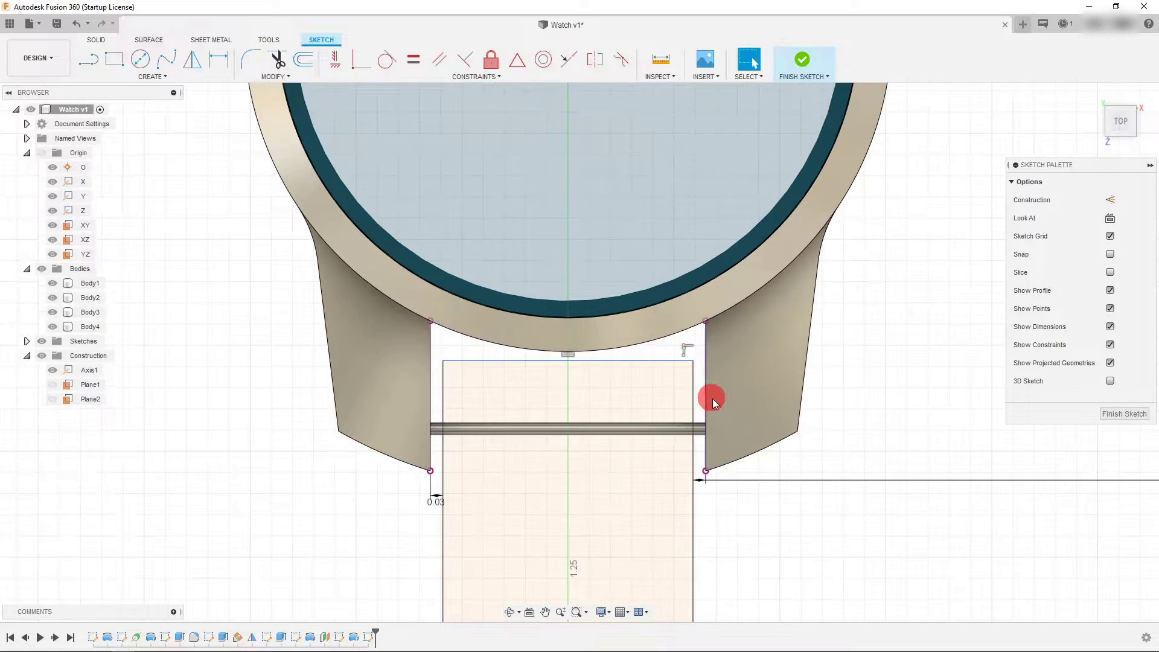
{"action": "scroll", "coordinate": [713, 401], "scroll_direction": "down", "scroll_amount": 2}
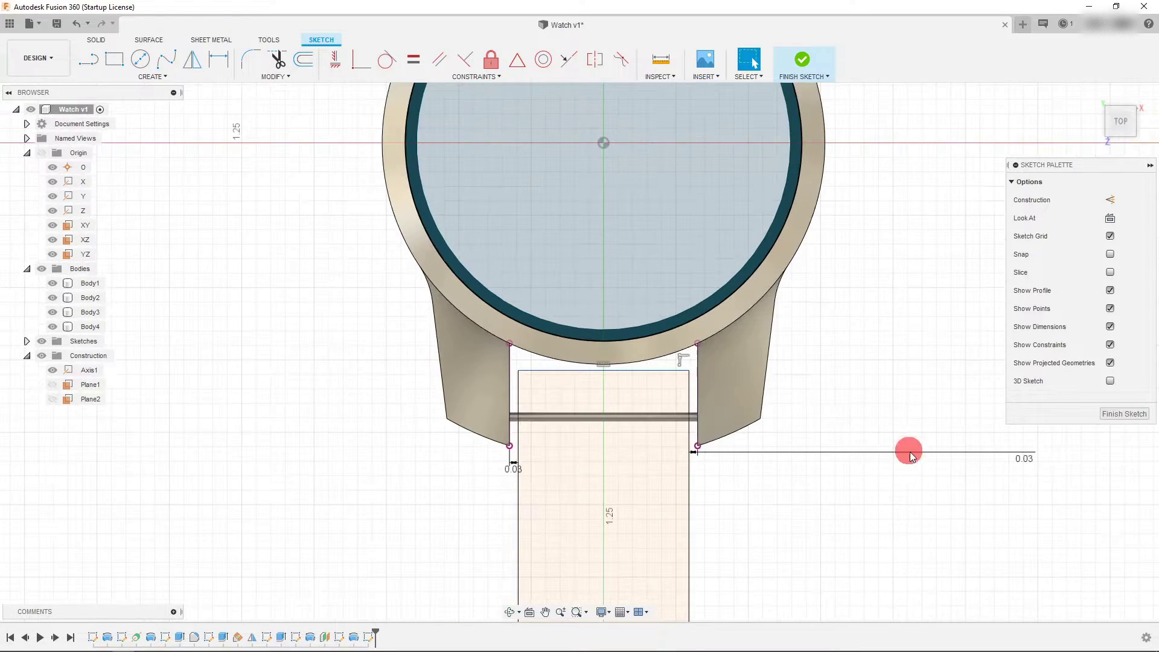
{"action": "left_click", "coordinate": [1022, 462]}
{"action": "type", "text": ".01"}
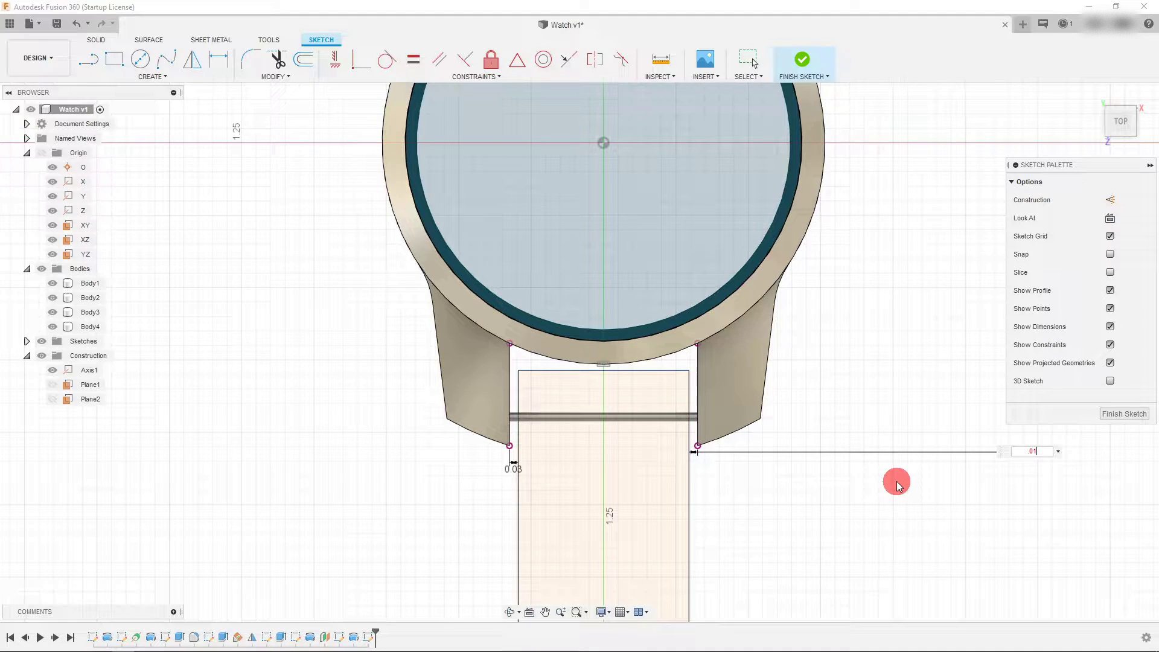
{"action": "key", "text": "Return"}
{"action": "double_click", "coordinate": [511, 469]}
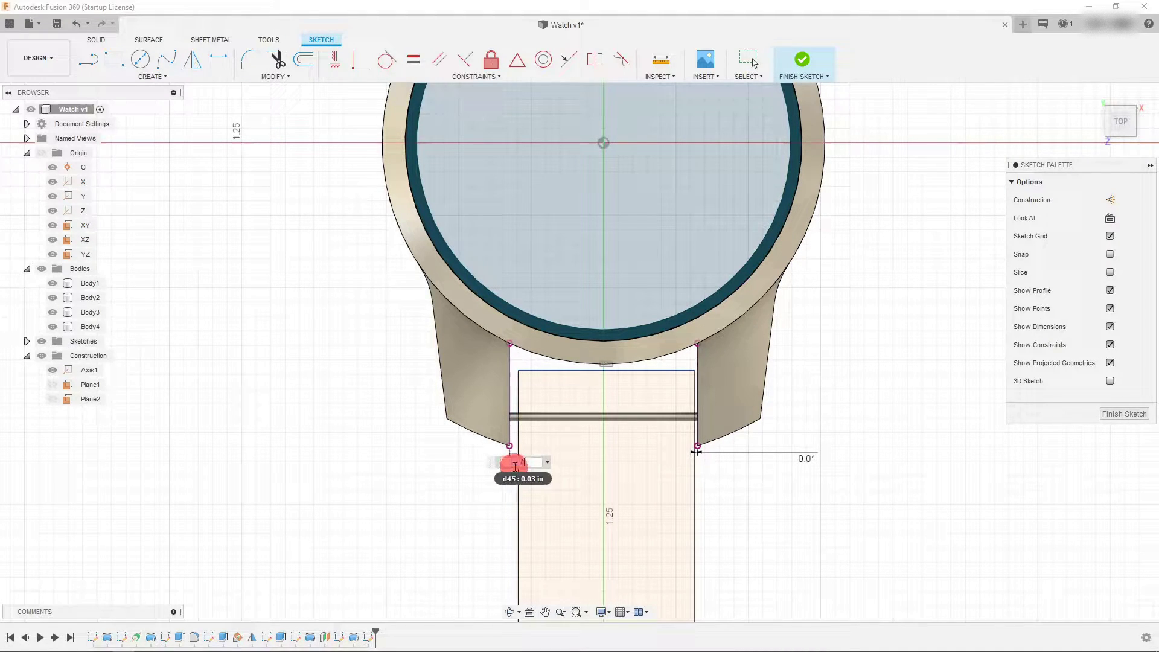
{"action": "key", "text": "Return"}
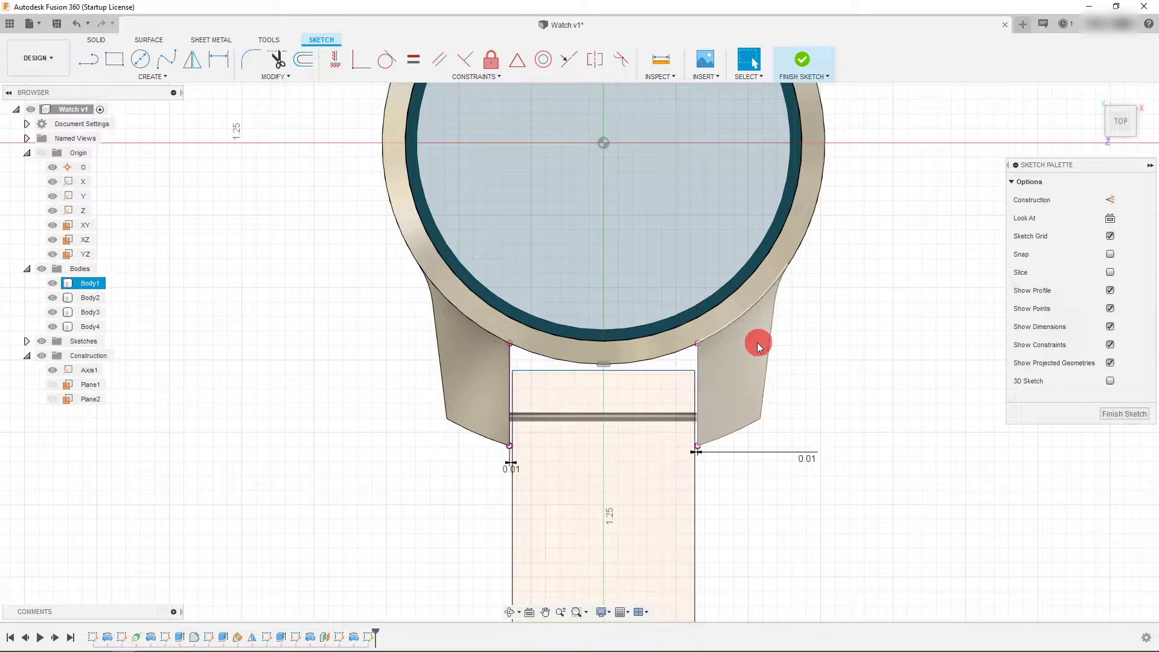
Lower the strap rectangle's upper edge away from the watch case so it lies just above the lug pin
{"action": "scroll", "coordinate": [690, 340], "scroll_direction": "down", "scroll_amount": 2}
{"action": "scroll", "coordinate": [690, 339], "scroll_direction": "up", "scroll_amount": 3}
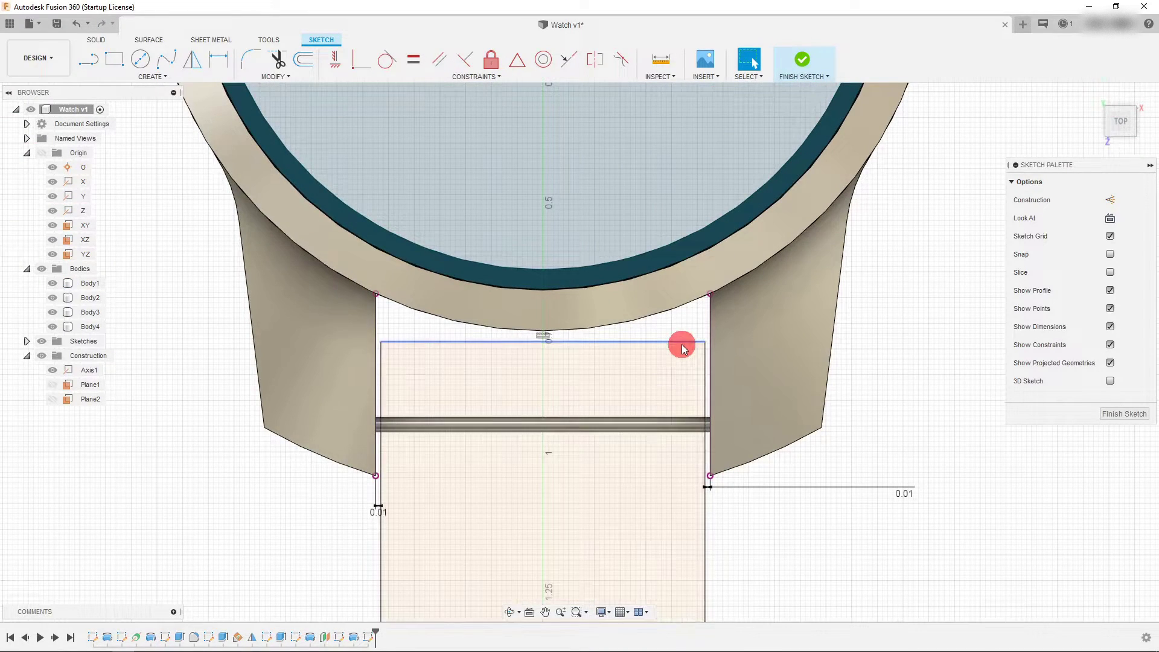
{"action": "mouse_move", "coordinate": [682, 361]}
{"action": "left_mouse_down"}
{"action": "mouse_move", "coordinate": [681, 376]}
{"action": "mouse_move", "coordinate": [678, 357]}
{"action": "mouse_move", "coordinate": [682, 372]}
{"action": "mouse_move", "coordinate": [685, 360]}
{"action": "mouse_move", "coordinate": [665, 379]}
{"action": "left_mouse_up"}
{"action": "scroll", "coordinate": [687, 361], "scroll_direction": "down", "scroll_amount": 2}
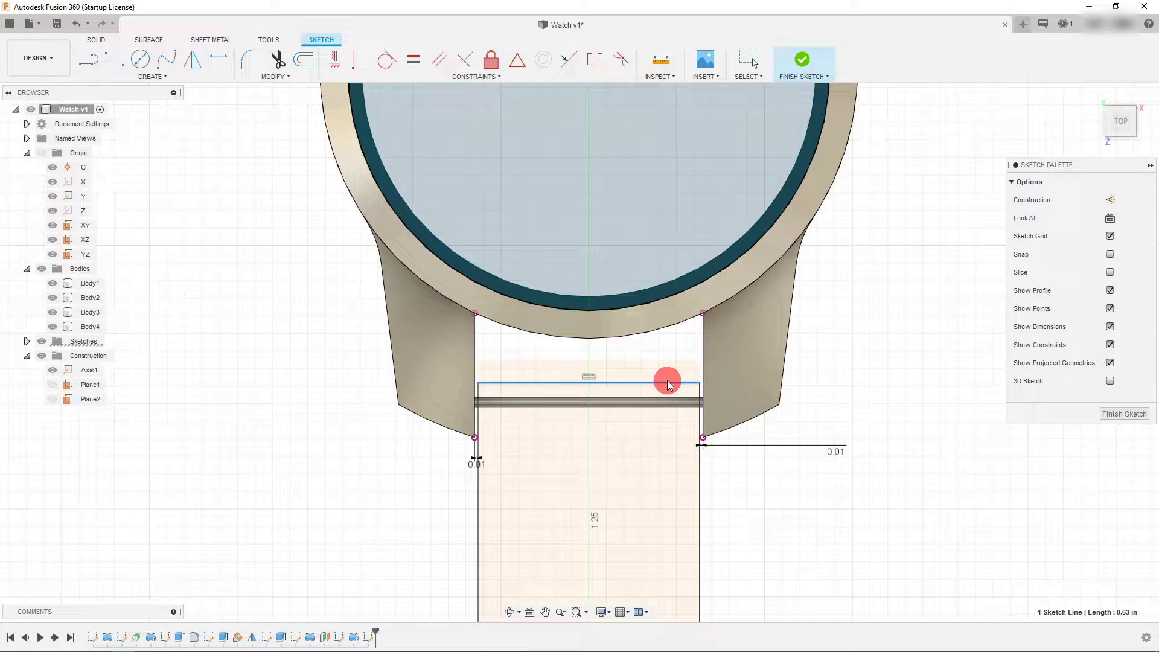
{"action": "scroll", "coordinate": [854, 370], "scroll_direction": "down", "scroll_amount": 1}
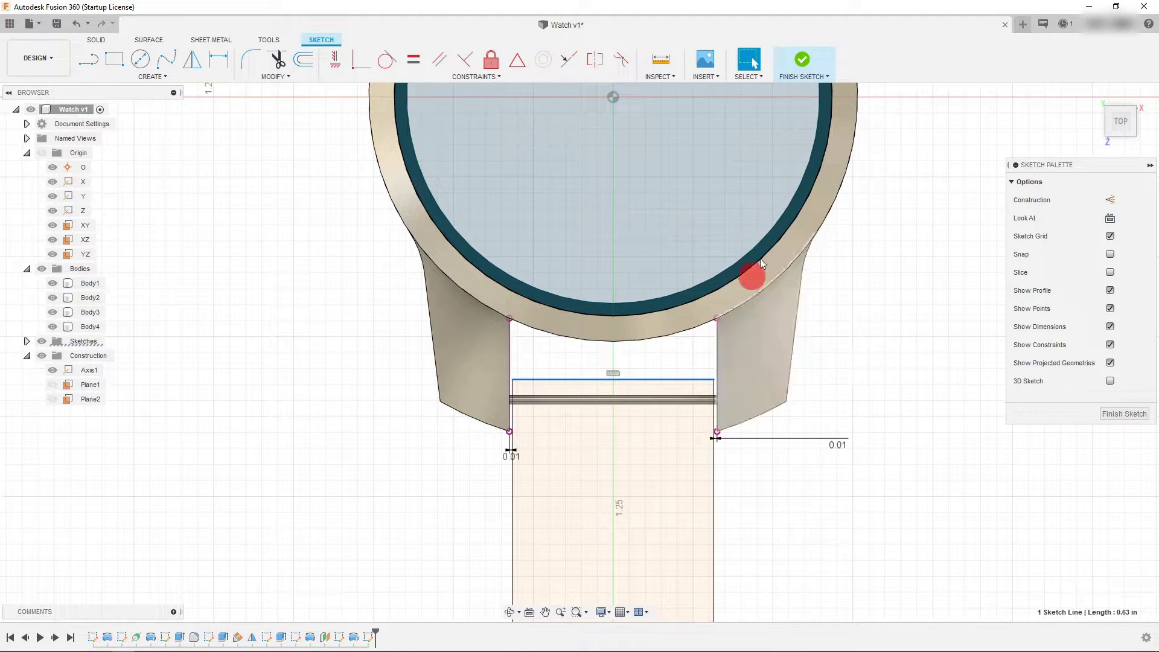
Finish the sketch and set up a symmetric extrusion of the strap rectangle with a distance of 0.05 in
{"action": "left_click_drag", "start_coordinate": [1119, 139], "coordinate": [712, 393]}
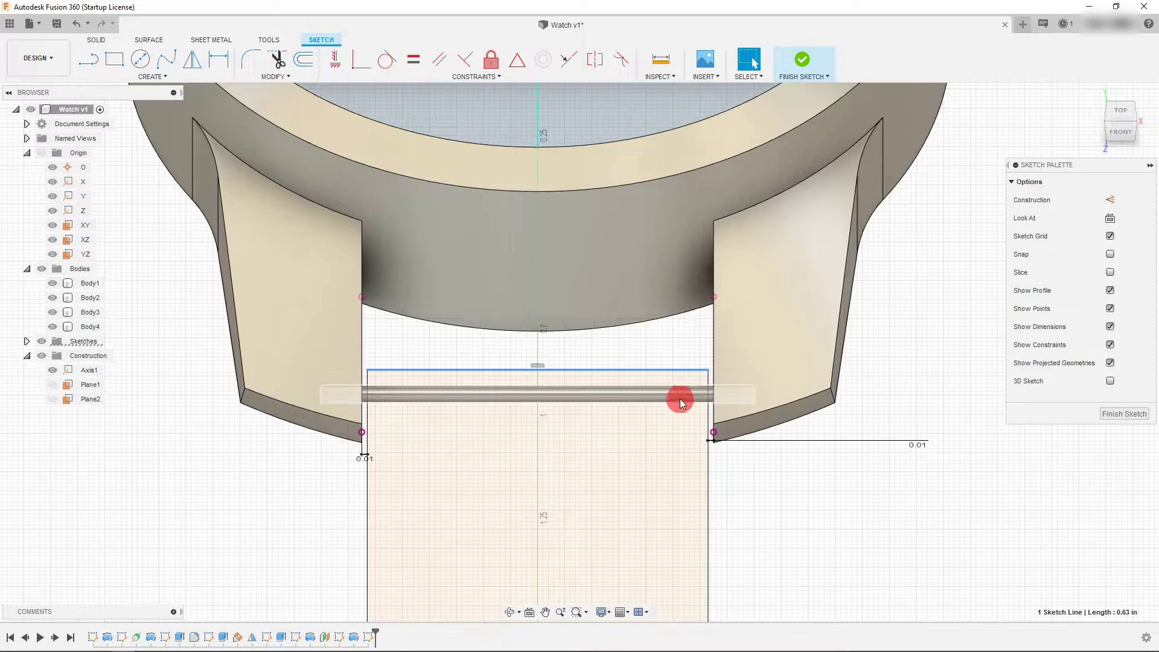
{"action": "scroll", "coordinate": [708, 354], "scroll_direction": "down", "scroll_amount": 3}
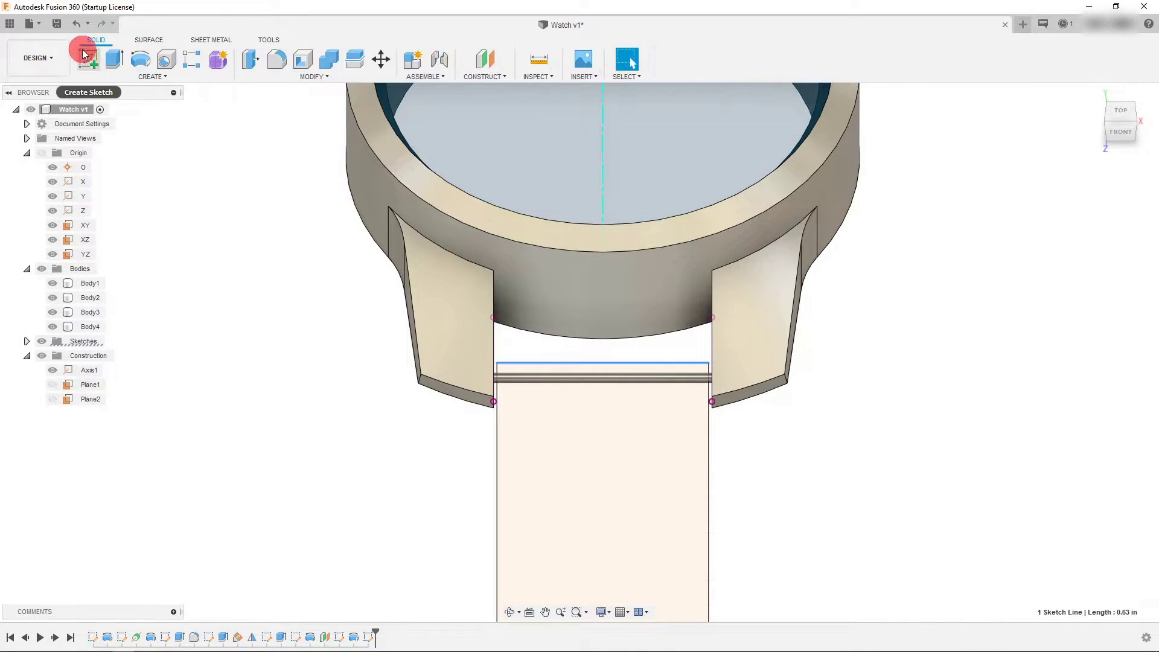
{"action": "left_click", "coordinate": [114, 58]}
{"action": "left_click", "coordinate": [595, 412]}
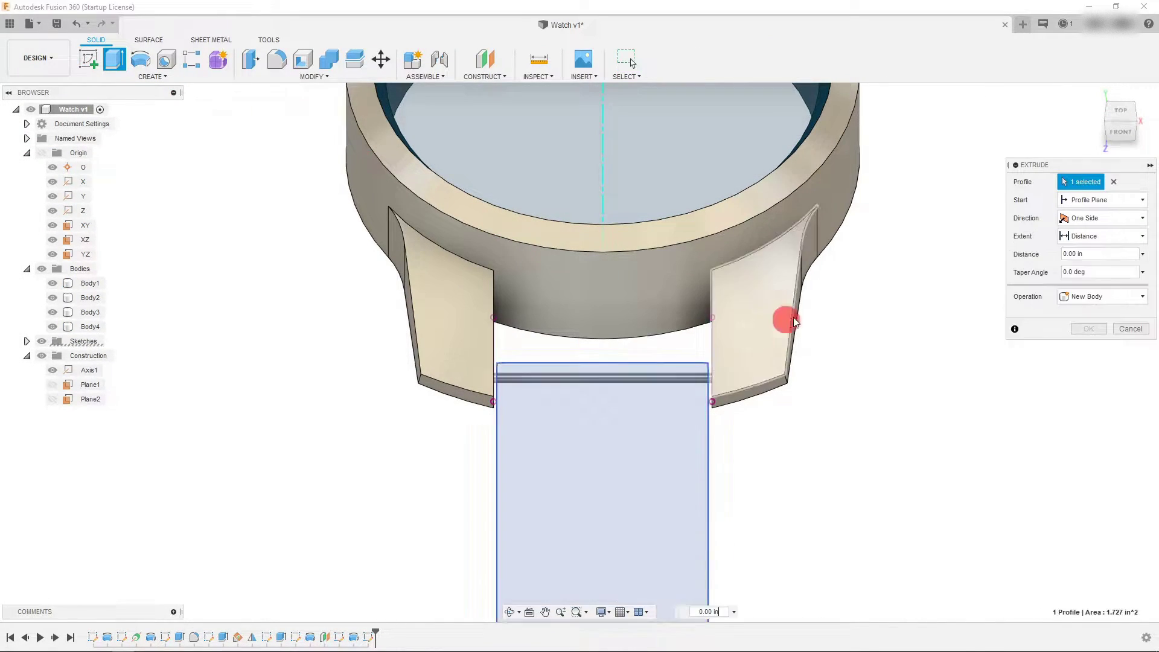
{"action": "left_click", "coordinate": [1110, 126]}
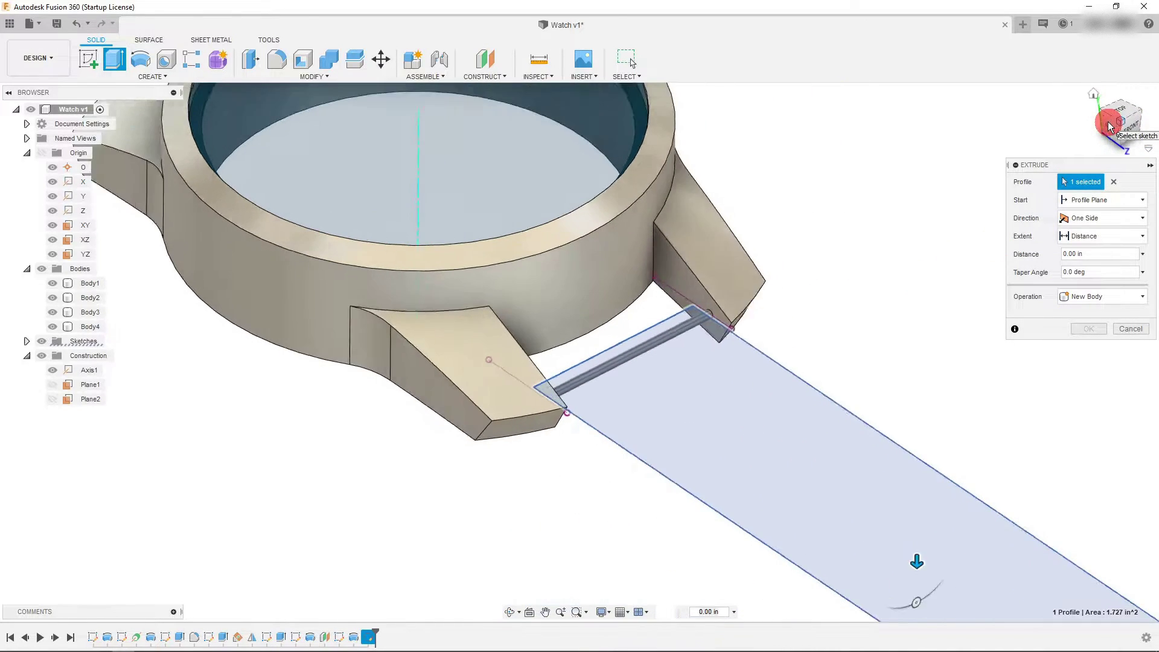
{"action": "left_click", "coordinate": [1094, 218]}
{"action": "left_click", "coordinate": [1087, 263]}
{"action": "left_click", "coordinate": [832, 459]}
{"action": "left_click_drag", "start_coordinate": [832, 466], "coordinate": [833, 468]}
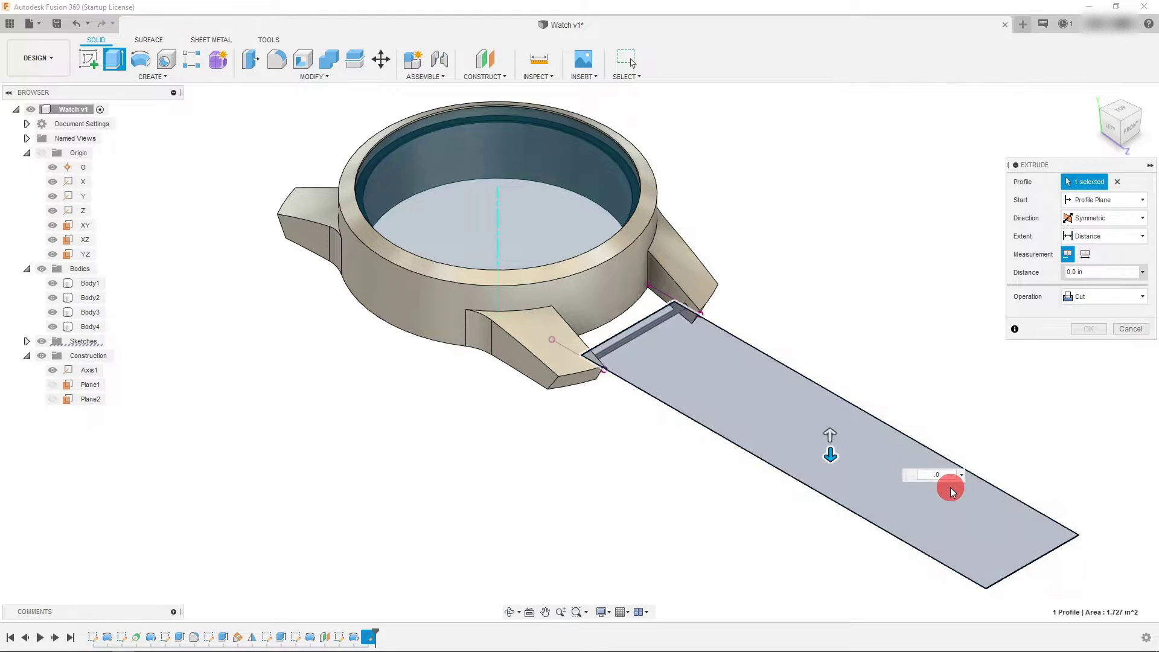
{"action": "key", "text": "Return"}
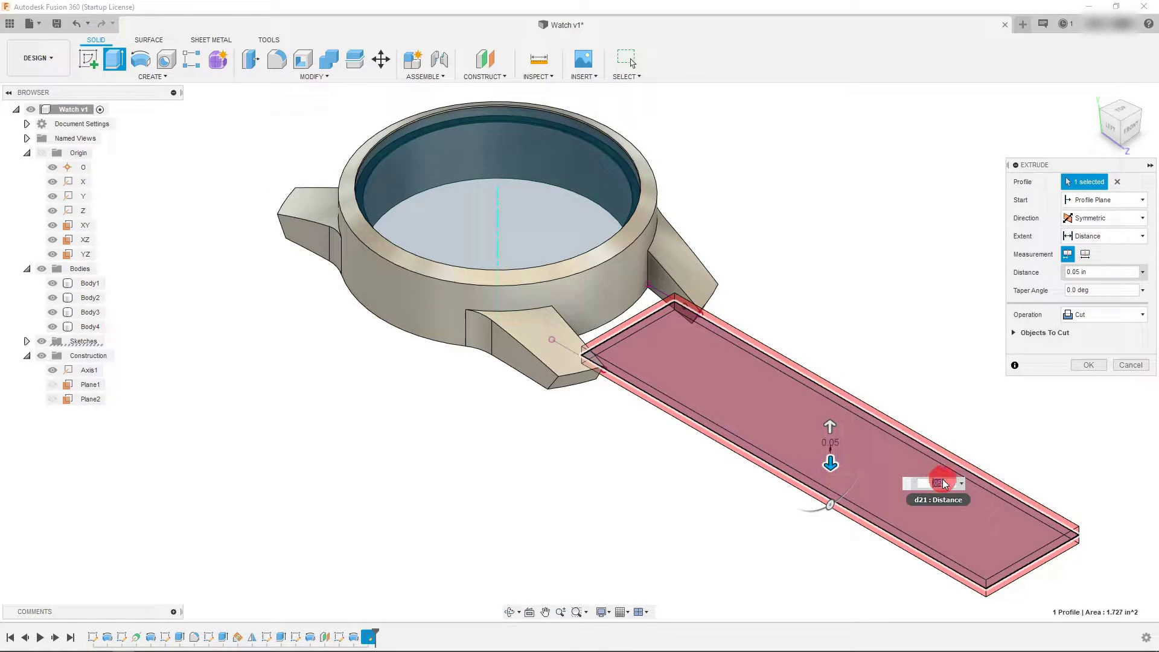
Set the symmetric extrusion distance to 0.03 in and create the strap as a new body
{"action": "left_click", "coordinate": [1116, 126]}
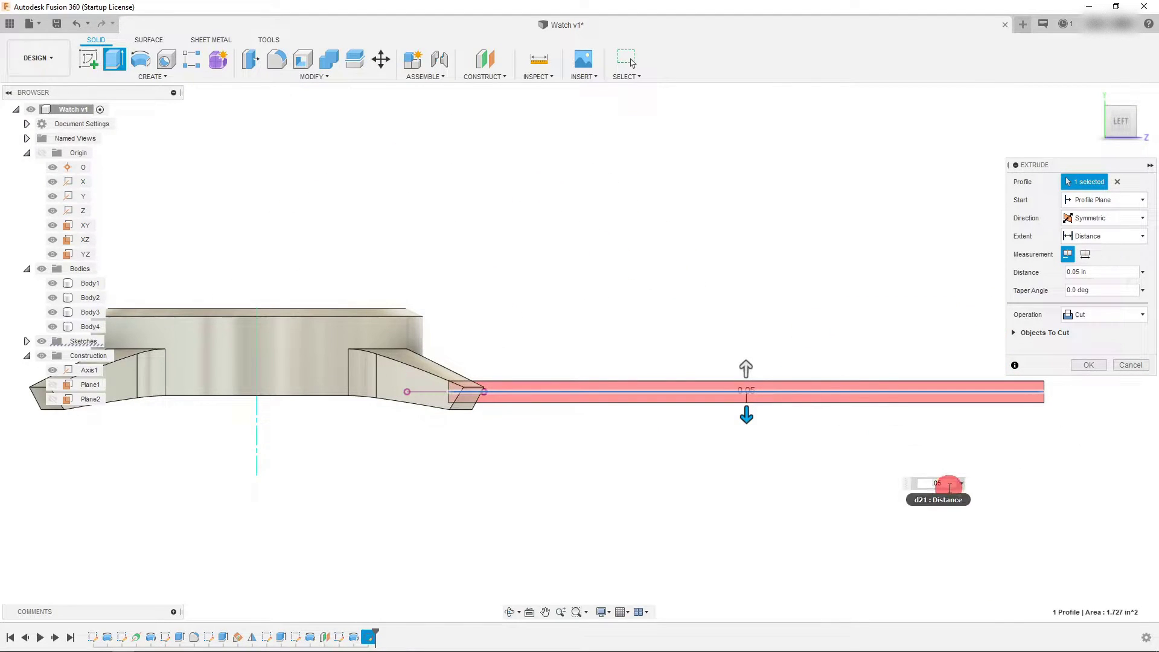
{"action": "type", "text": "3"}
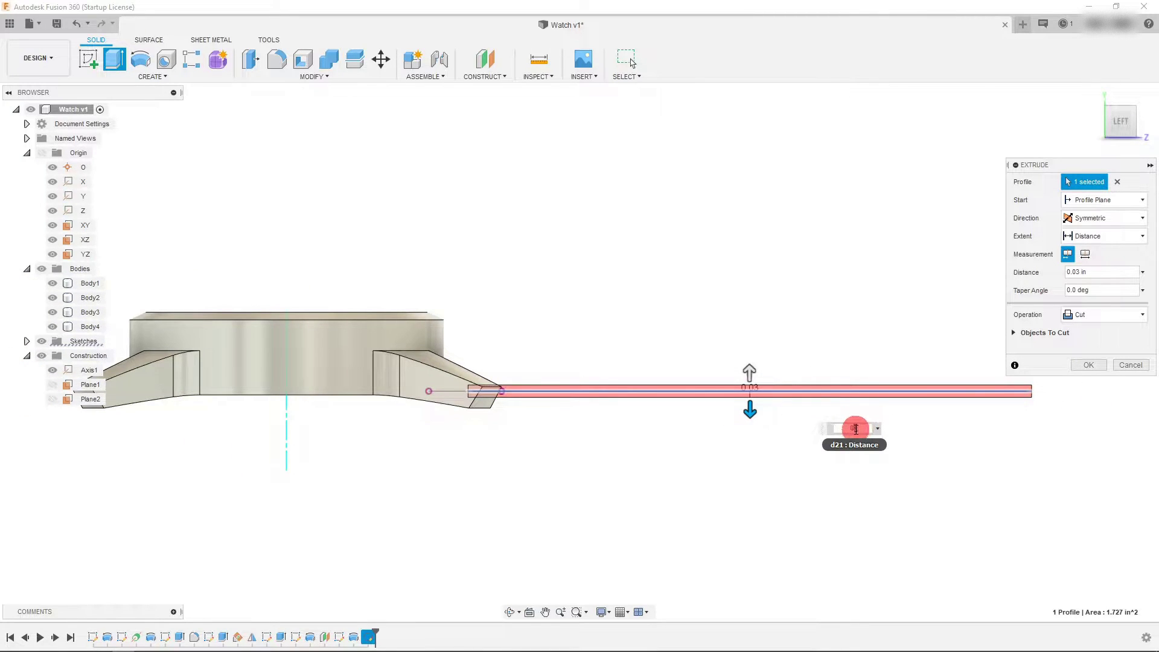
{"action": "key", "text": "Return"}
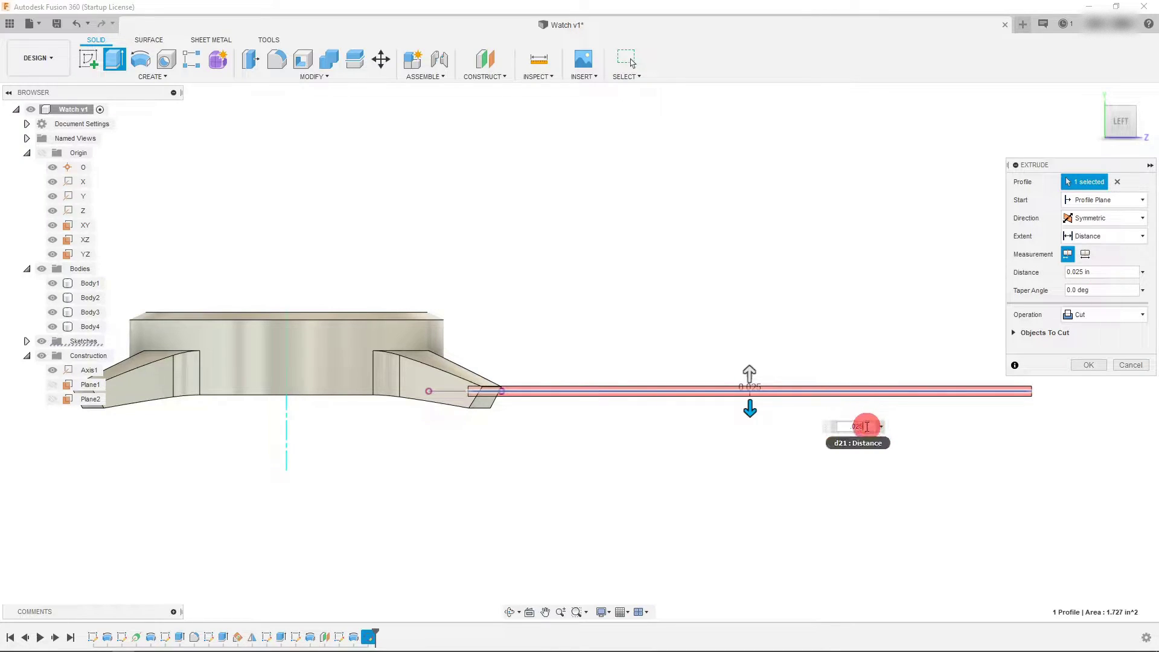
{"action": "left_click_drag", "start_coordinate": [859, 427], "coordinate": [920, 433]}
{"action": "type", "text": "3"}
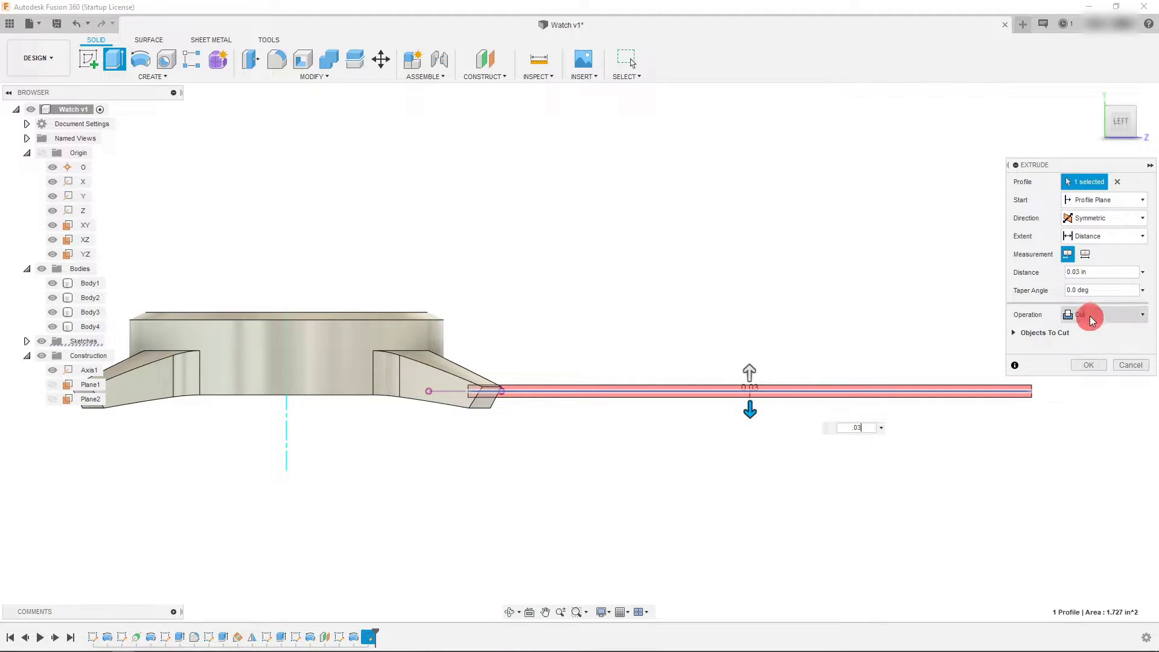
{"action": "left_click", "coordinate": [1090, 319]}
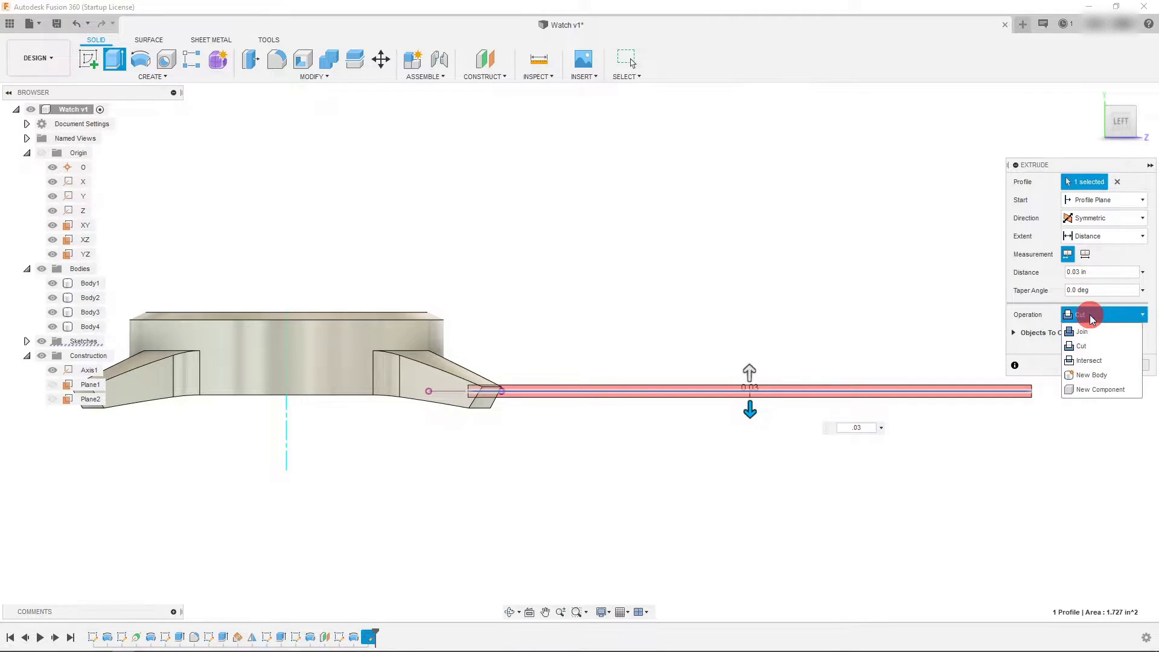
{"action": "left_click", "coordinate": [1094, 375]}
{"action": "left_click", "coordinate": [1089, 347]}
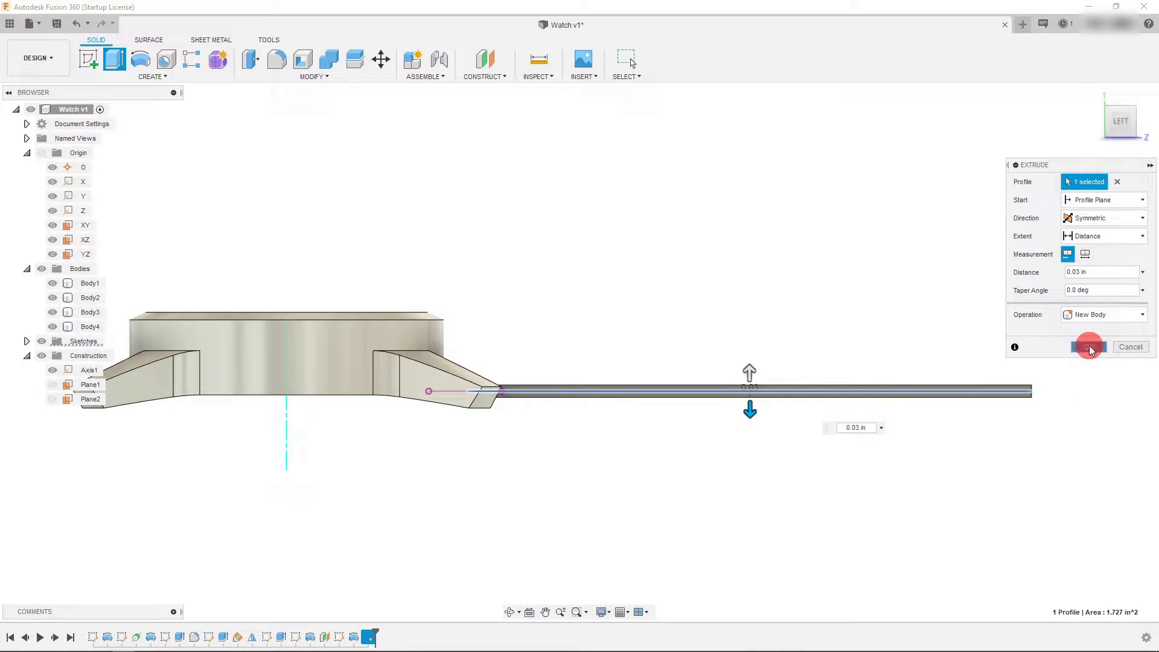
Start a new sketch on the strap's long side face beside the right lug
{"action": "left_click", "coordinate": [1135, 116]}
{"action": "scroll", "coordinate": [551, 310], "scroll_direction": "up", "scroll_amount": 5}
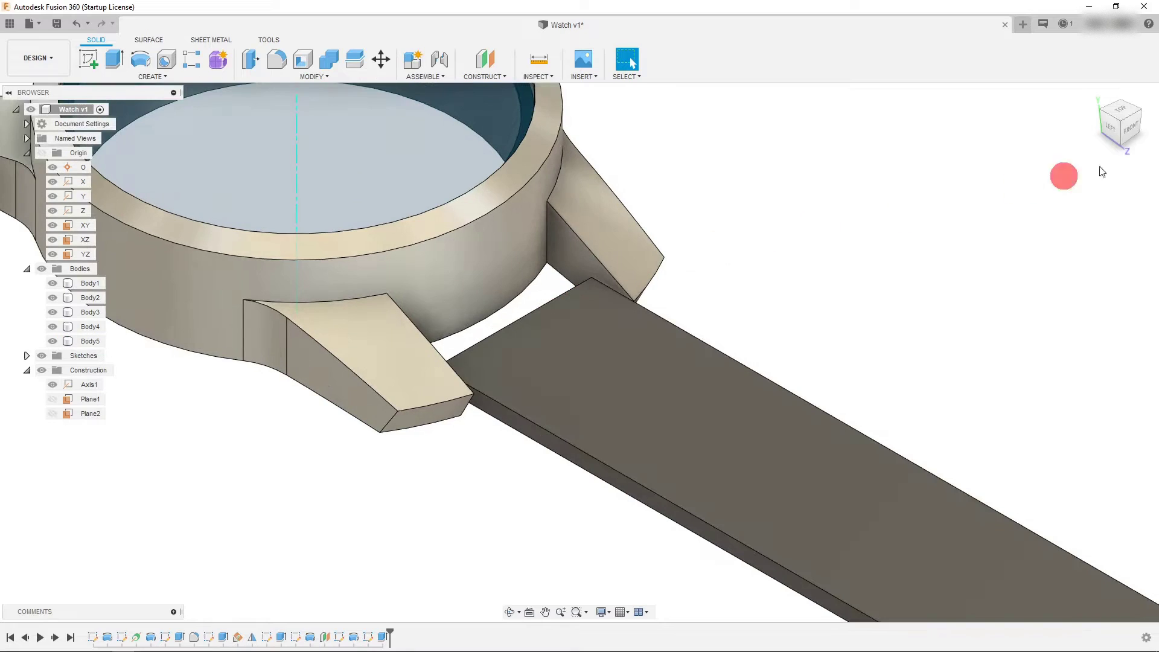
{"action": "left_click", "coordinate": [1140, 112]}
{"action": "scroll", "coordinate": [791, 458], "scroll_direction": "up", "scroll_amount": 5}
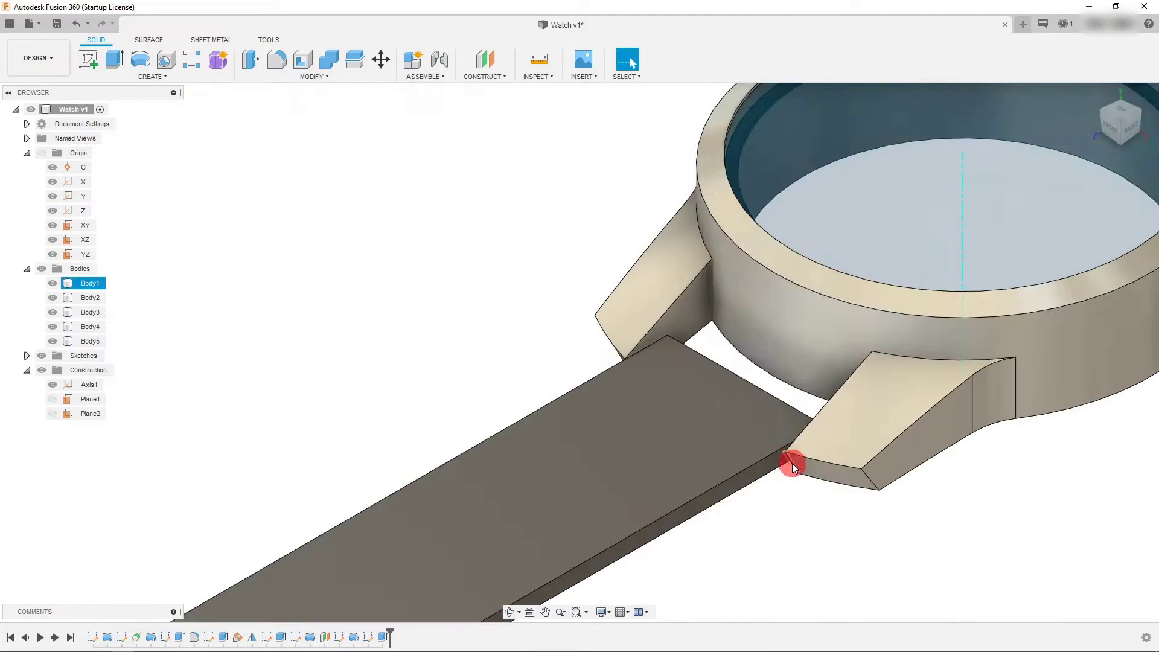
{"action": "left_click", "coordinate": [772, 456]}
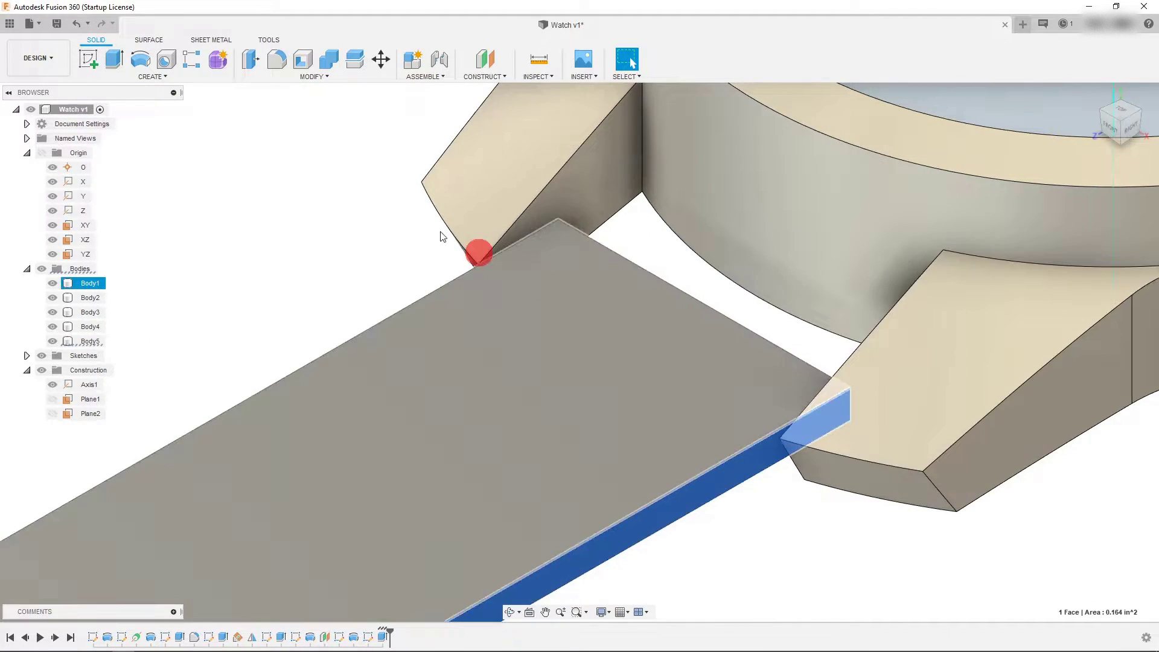
{"action": "left_click", "coordinate": [92, 60]}
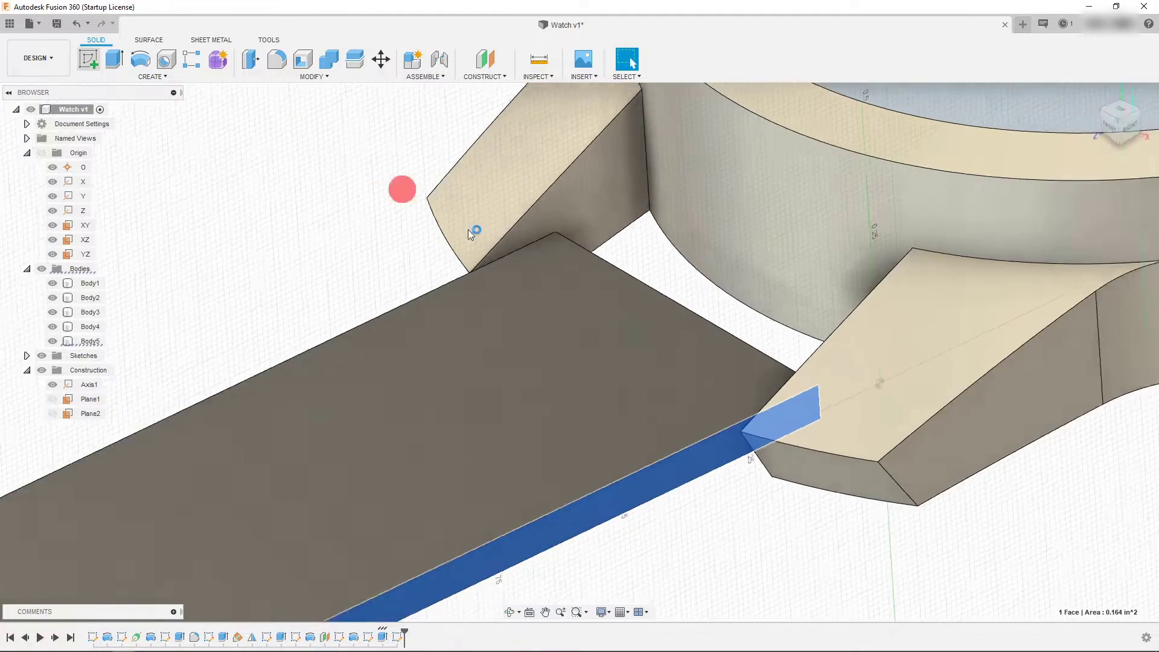
Create a section analysis at the strap's side face to expose the cross-section of the lug pin
{"action": "left_click", "coordinate": [262, 41]}
{"action": "left_click", "coordinate": [336, 59]}
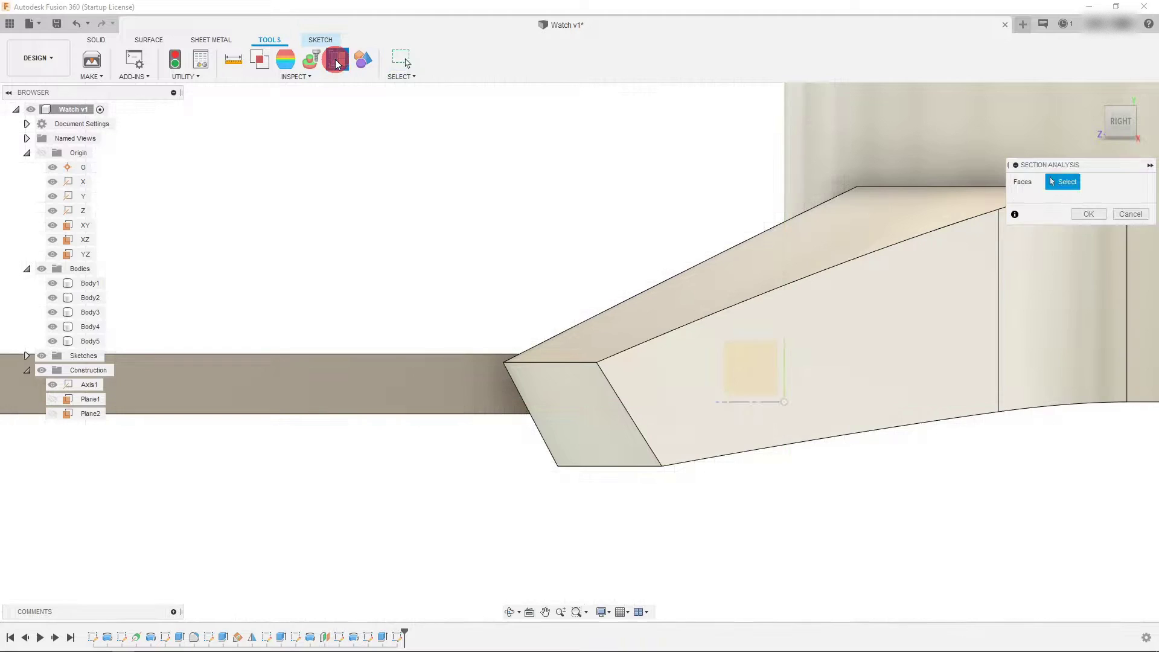
{"action": "left_click", "coordinate": [761, 357]}
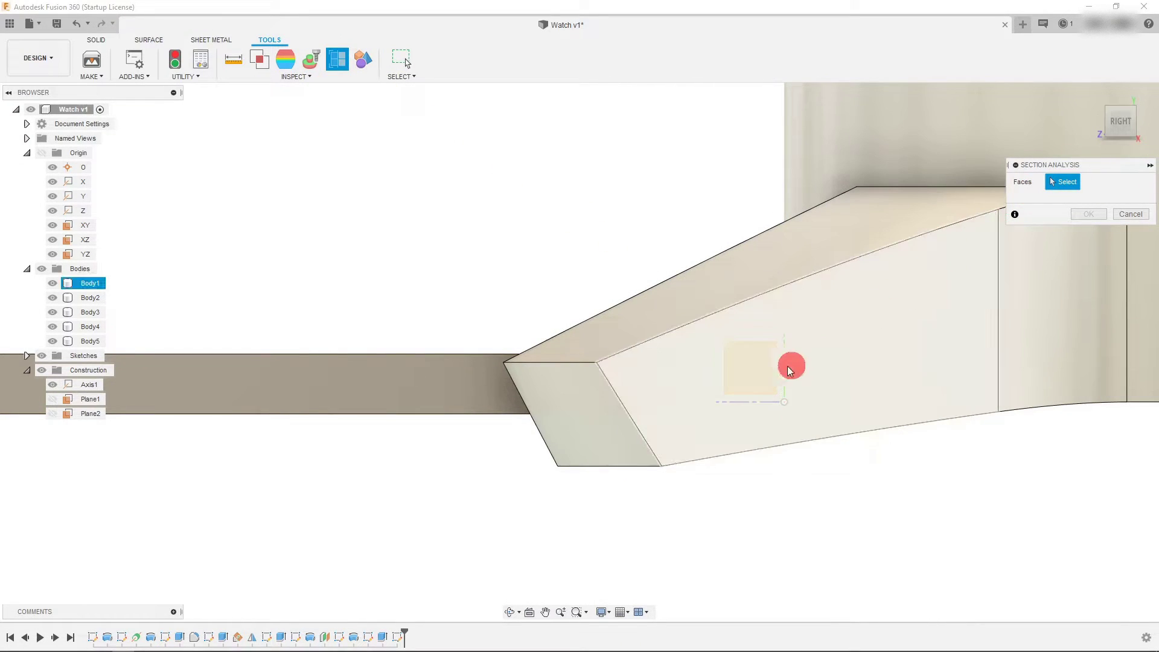
{"action": "left_click", "coordinate": [455, 371]}
{"action": "left_click", "coordinate": [1085, 305]}
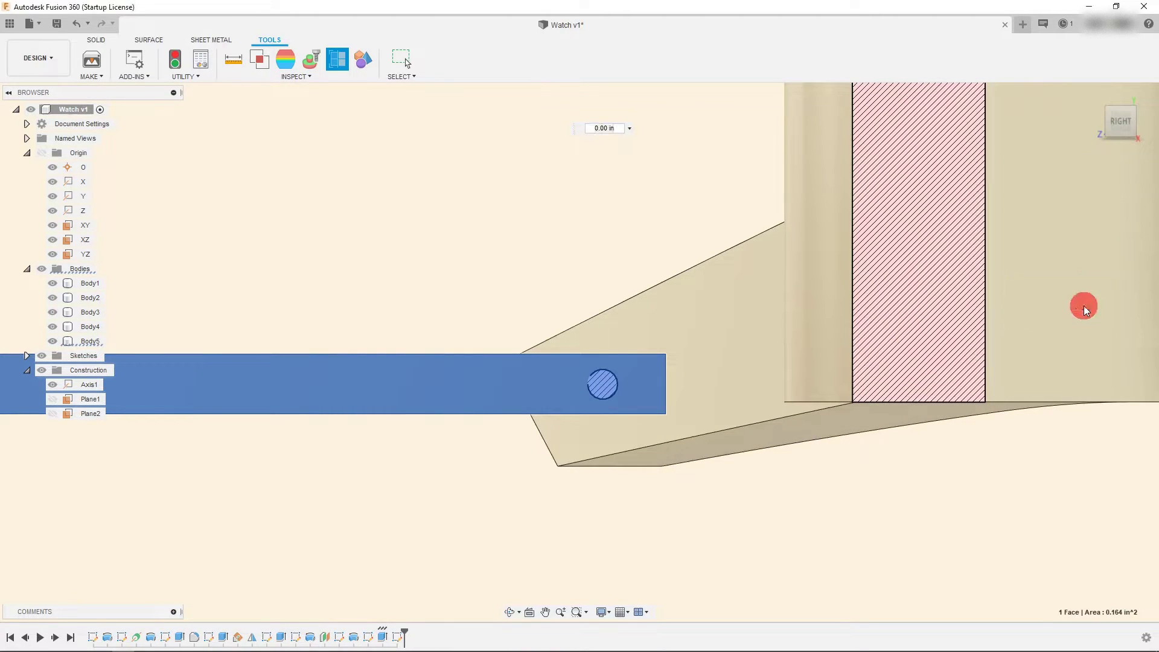
{"action": "scroll", "coordinate": [566, 400], "scroll_direction": "up", "scroll_amount": 3}
{"action": "scroll", "coordinate": [600, 372], "scroll_direction": "up", "scroll_amount": 3}
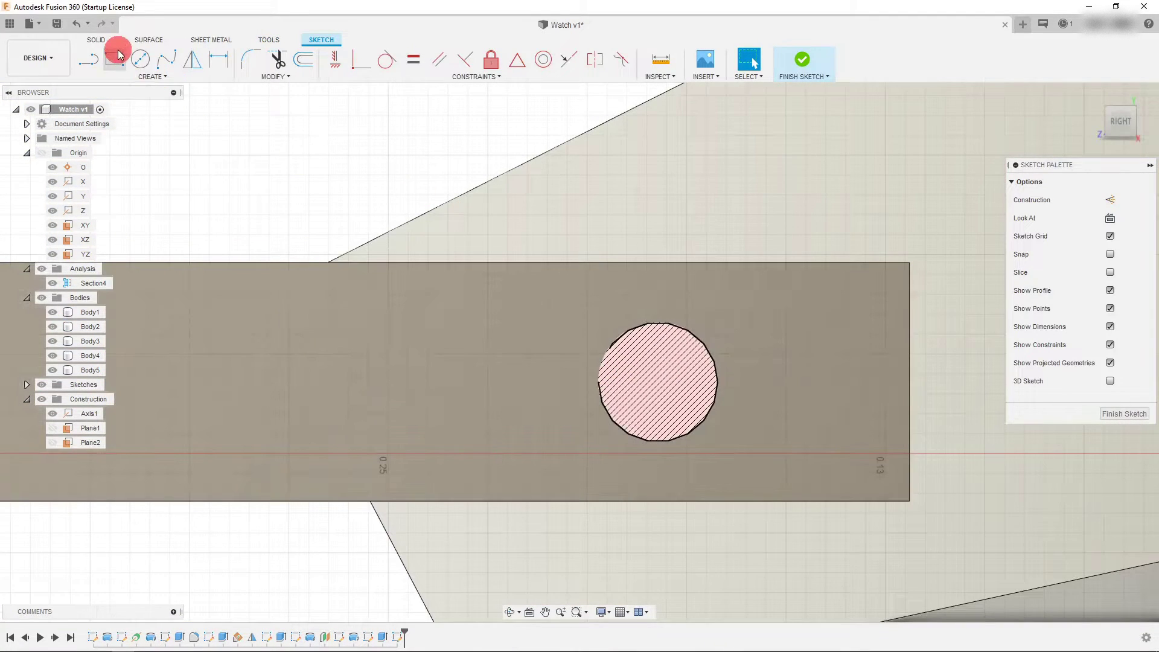
{"action": "left_click", "coordinate": [140, 59]}
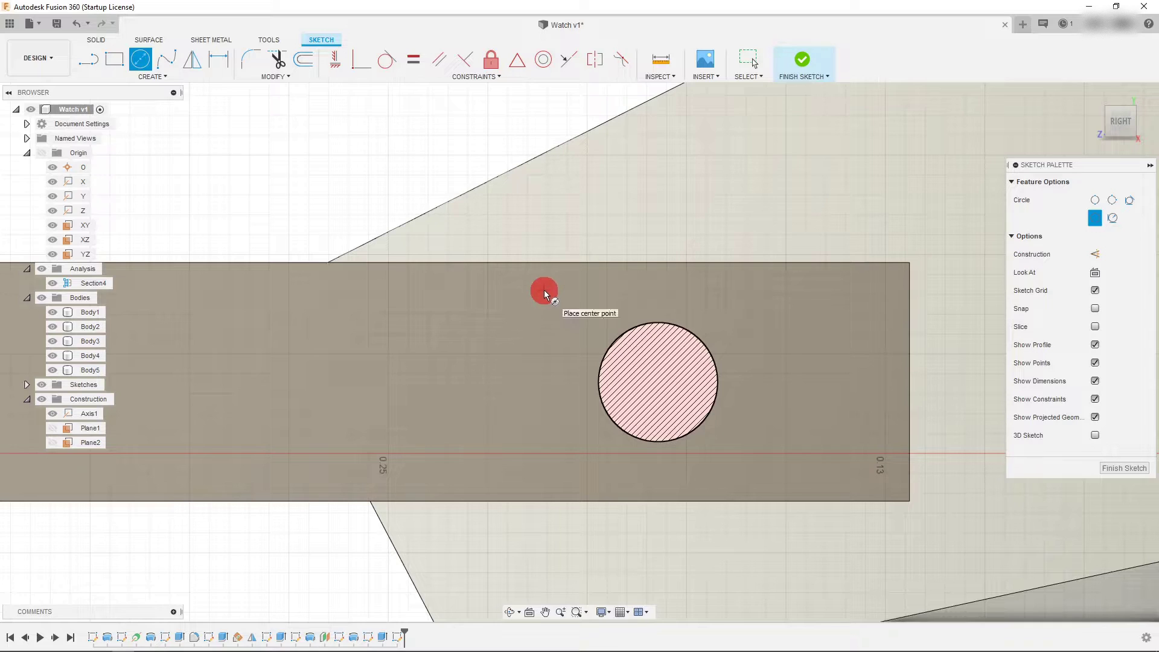
{"action": "key", "text": "Escape"}
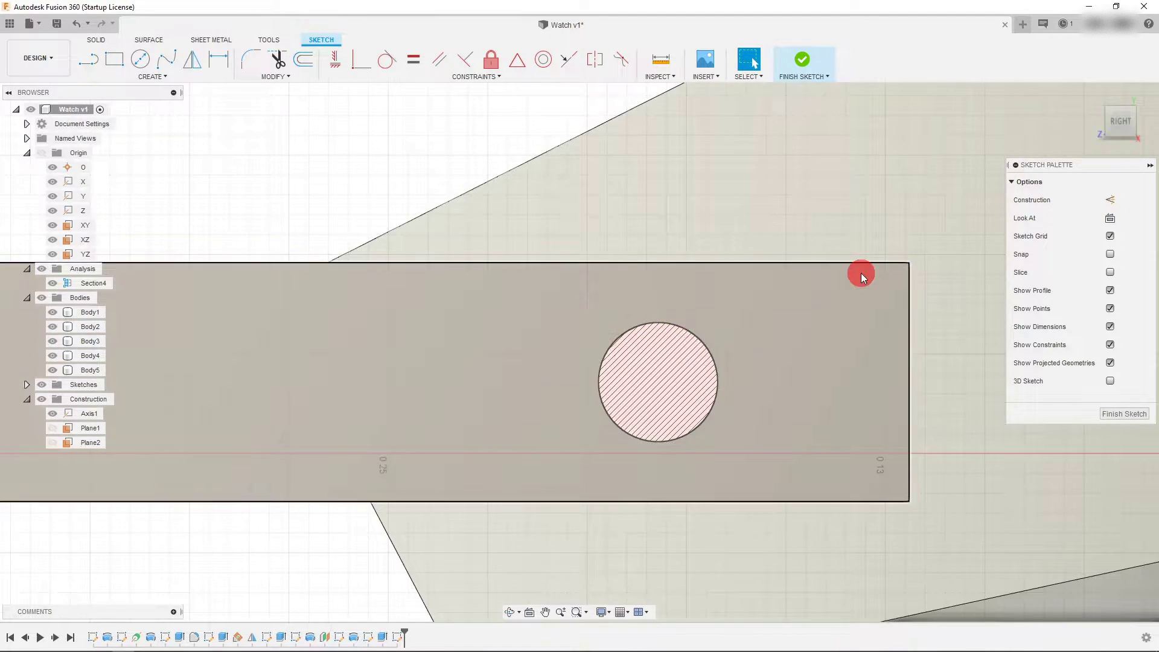
Try to project the pin's sectioned circle into the sketch on the strap's side face
{"action": "scroll", "coordinate": [861, 274], "scroll_direction": "down", "scroll_amount": 2}
{"action": "left_click", "coordinate": [735, 386]}
{"action": "left_click", "coordinate": [1093, 137]}
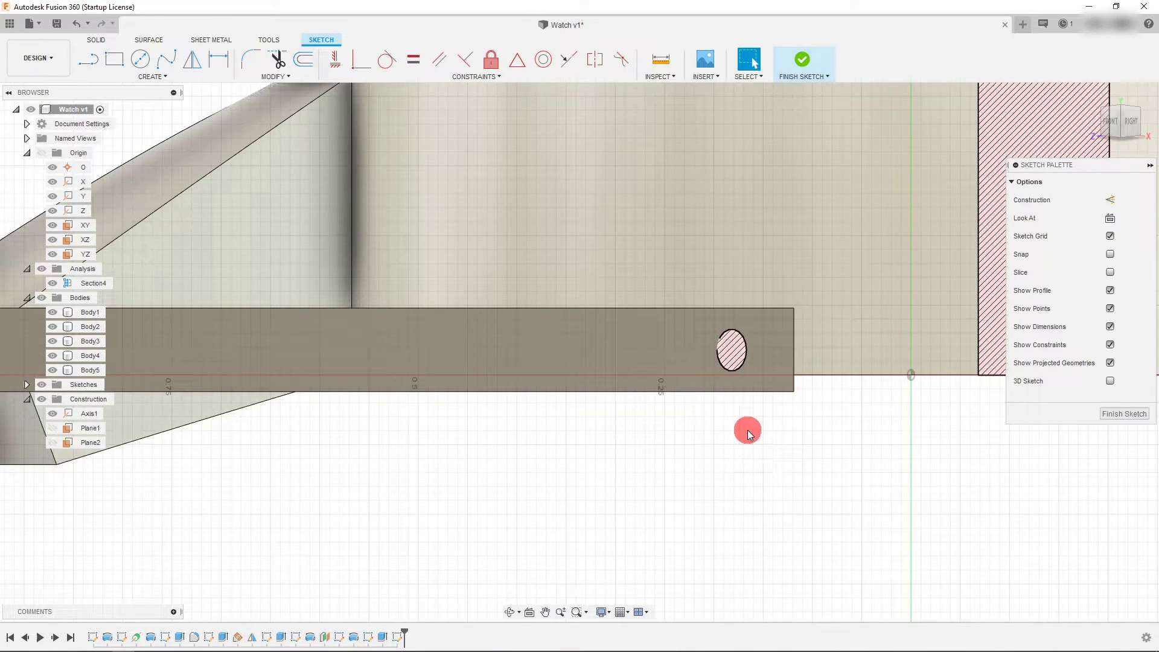
{"action": "key", "text": "p"}
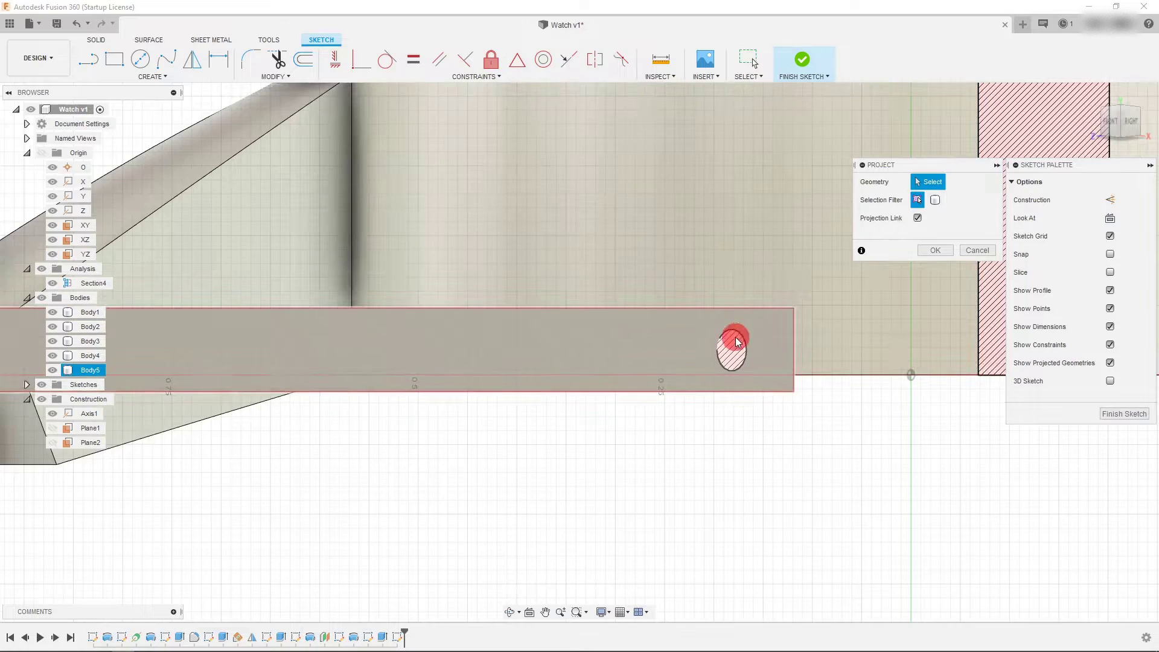
{"action": "left_click", "coordinate": [747, 343]}
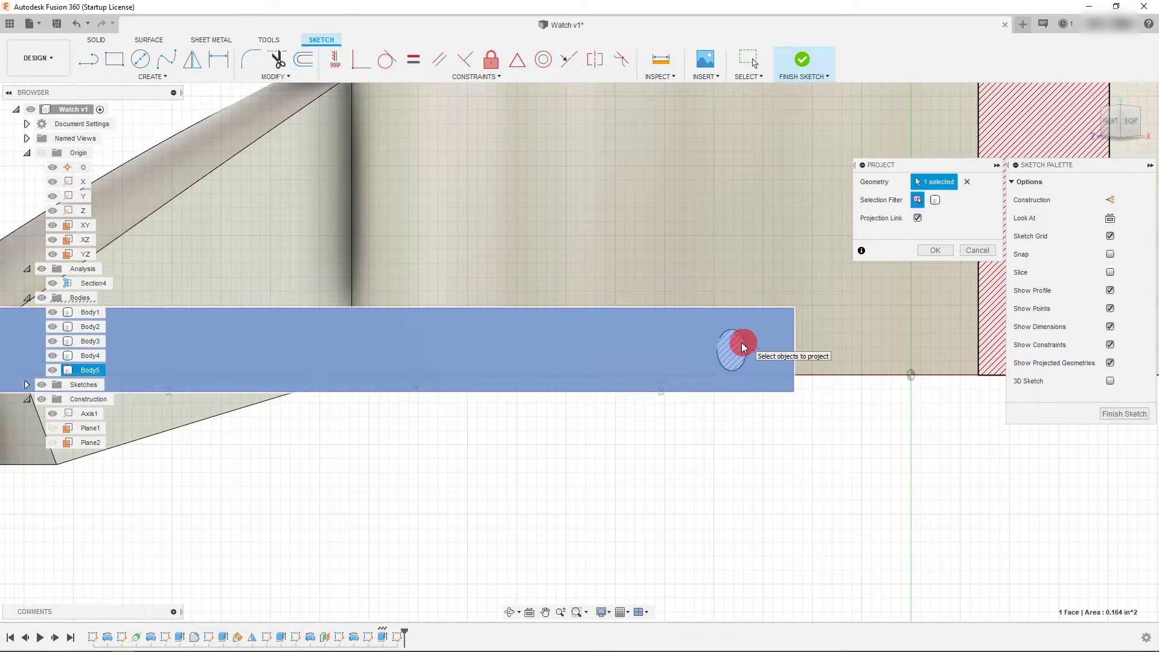
{"action": "left_click", "coordinate": [714, 353]}
{"action": "key", "text": "Escape"}
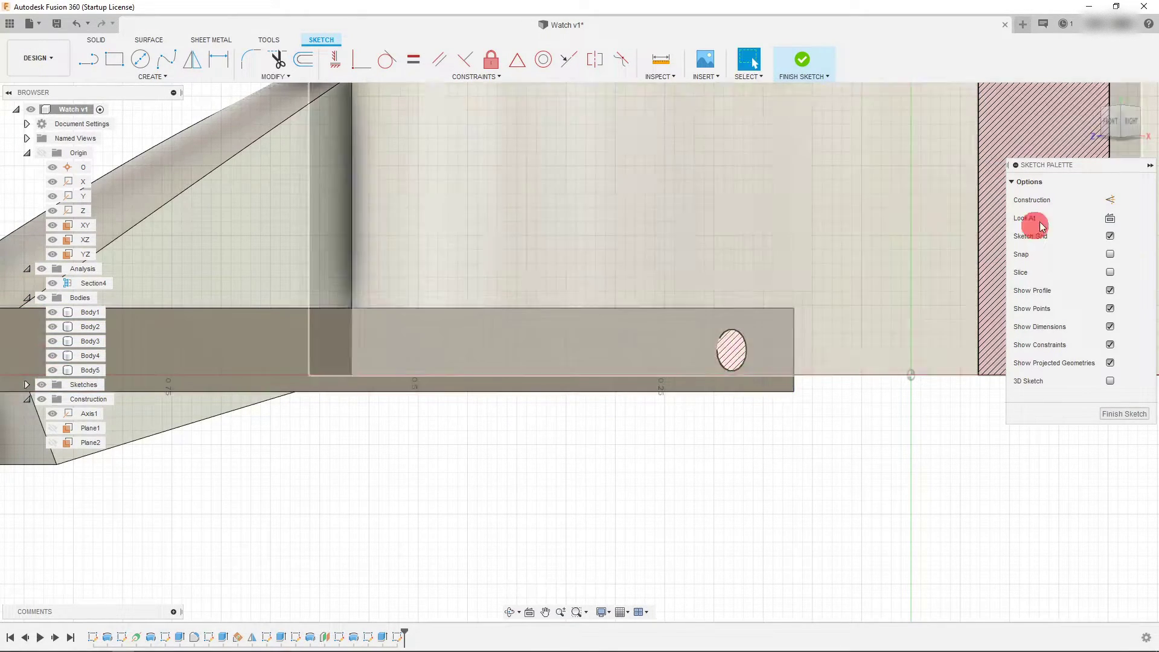
Project the lug pin's cylindrical face, picked in the gap between lug and strap, into the strap's side-face sketch
{"action": "left_click", "coordinate": [1119, 114]}
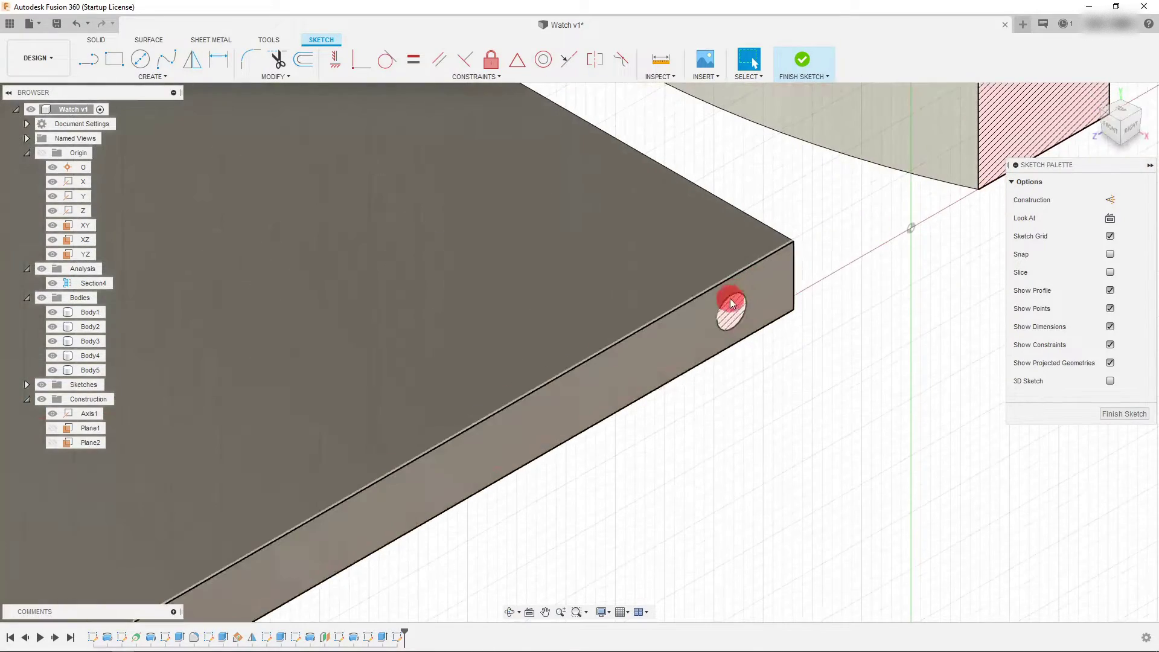
{"action": "scroll", "coordinate": [740, 308], "scroll_direction": "down", "scroll_amount": 8}
{"action": "scroll", "coordinate": [644, 189], "scroll_direction": "up", "scroll_amount": 1}
{"action": "scroll", "coordinate": [570, 212], "scroll_direction": "up", "scroll_amount": 4}
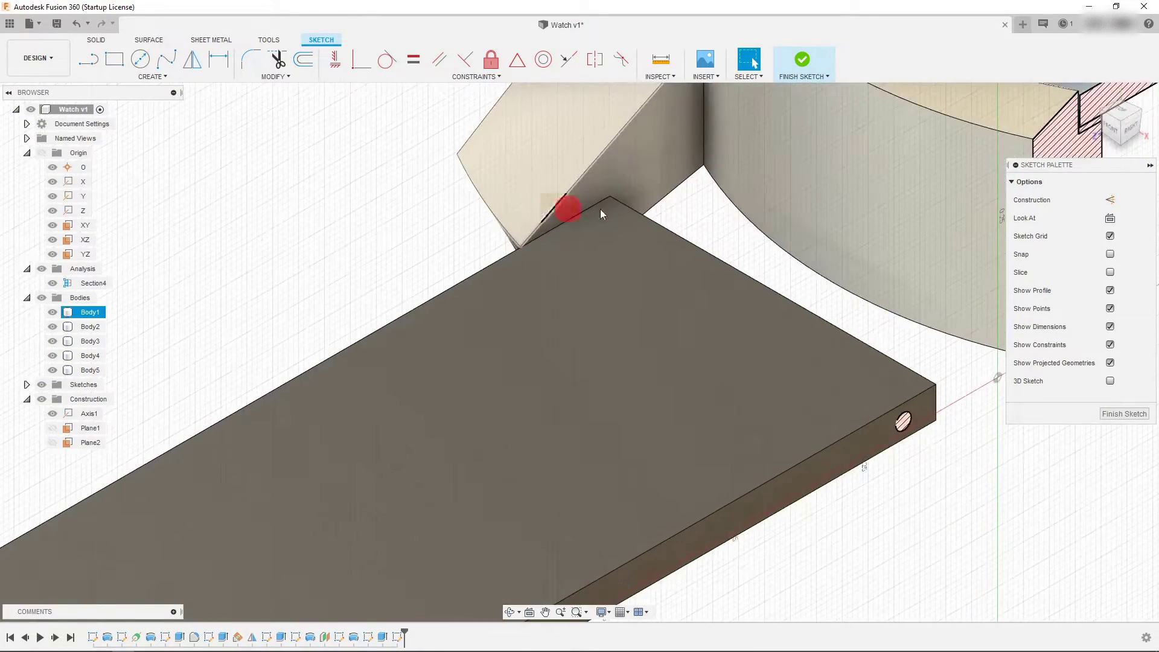
{"action": "left_click", "coordinate": [1109, 119]}
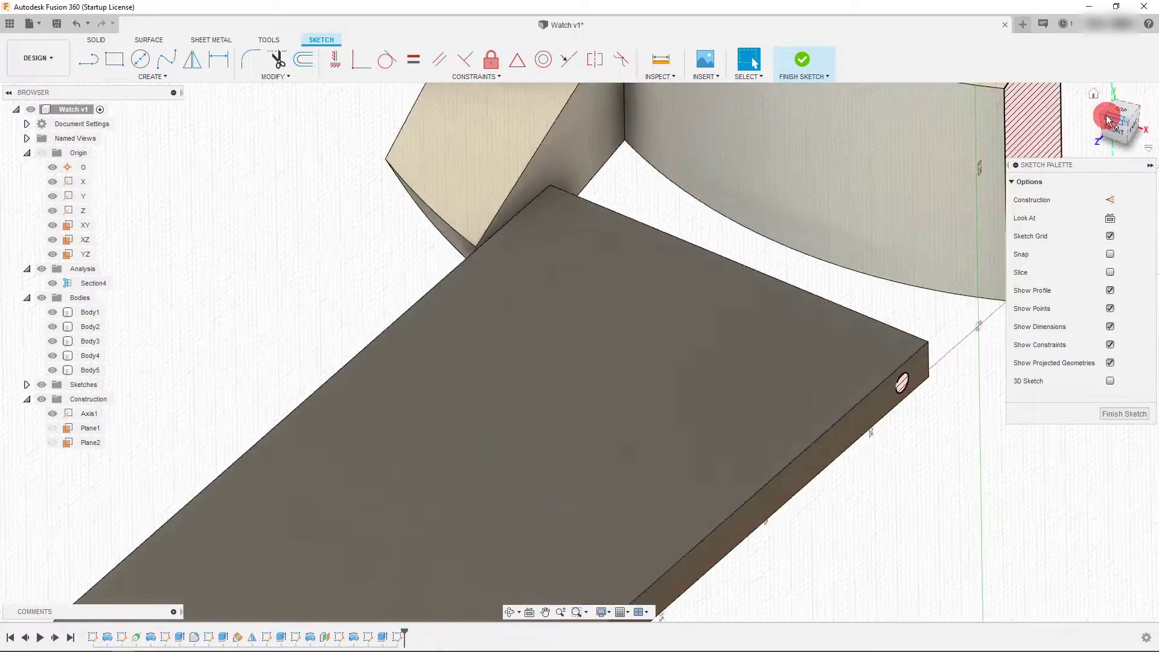
{"action": "left_click", "coordinate": [343, 257]}
{"action": "scroll", "coordinate": [342, 258], "scroll_direction": "up", "scroll_amount": 2}
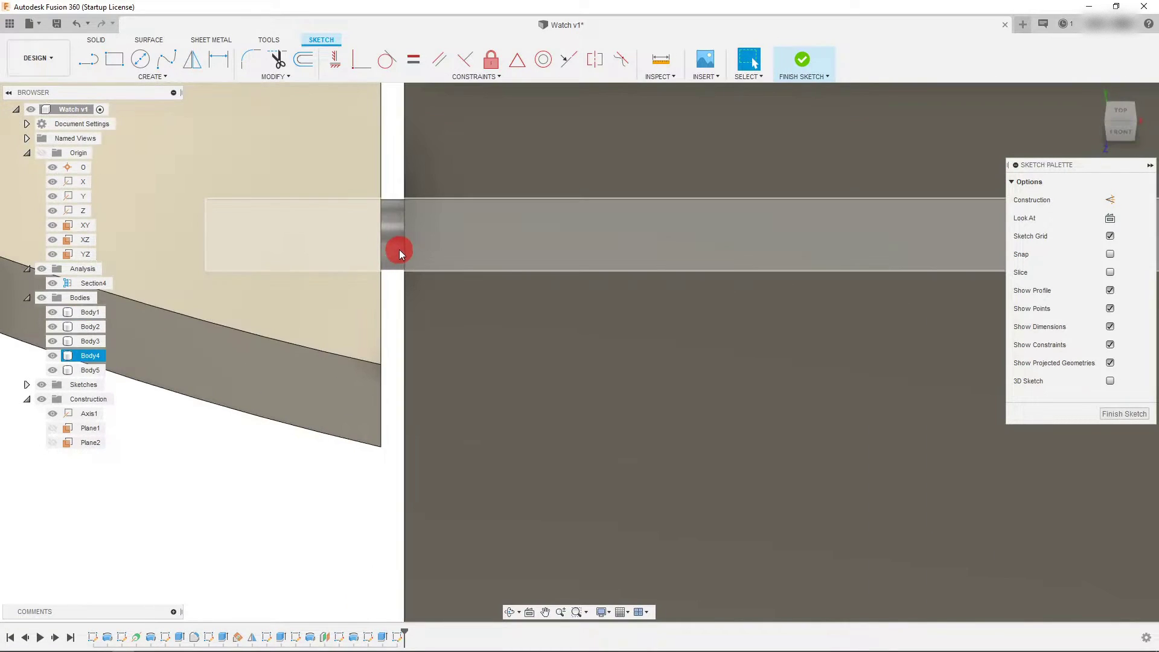
{"action": "left_click", "coordinate": [399, 249]}
{"action": "scroll", "coordinate": [360, 291], "scroll_direction": "down", "scroll_amount": 1}
{"action": "scroll", "coordinate": [386, 292], "scroll_direction": "down", "scroll_amount": 4}
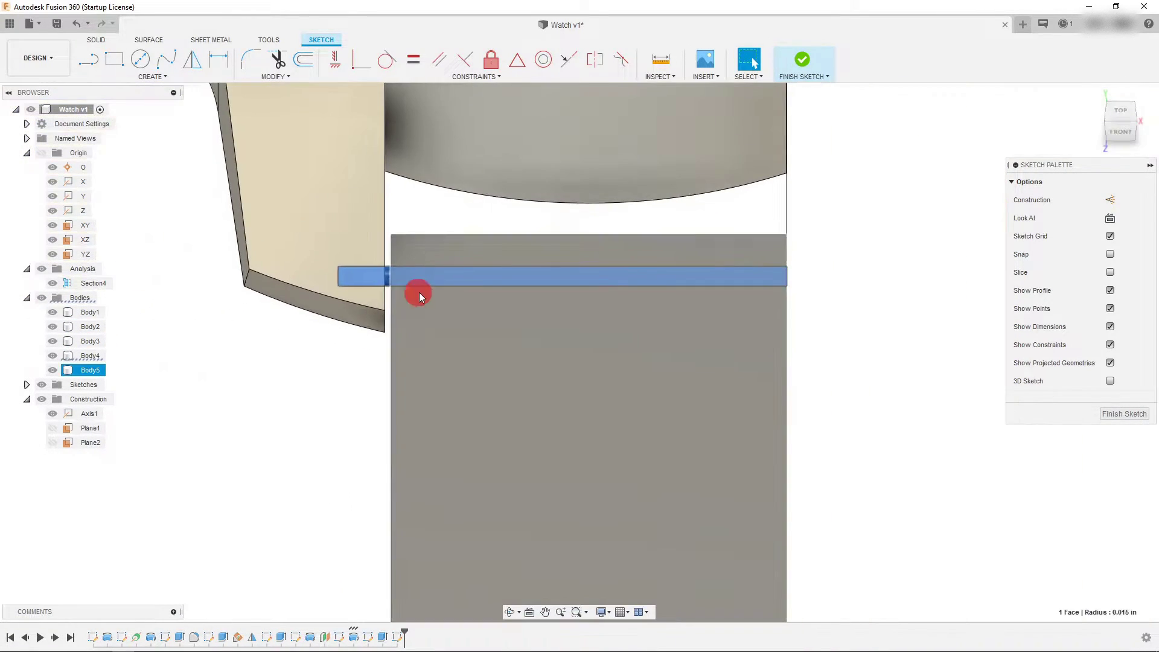
{"action": "left_click", "coordinate": [1136, 121]}
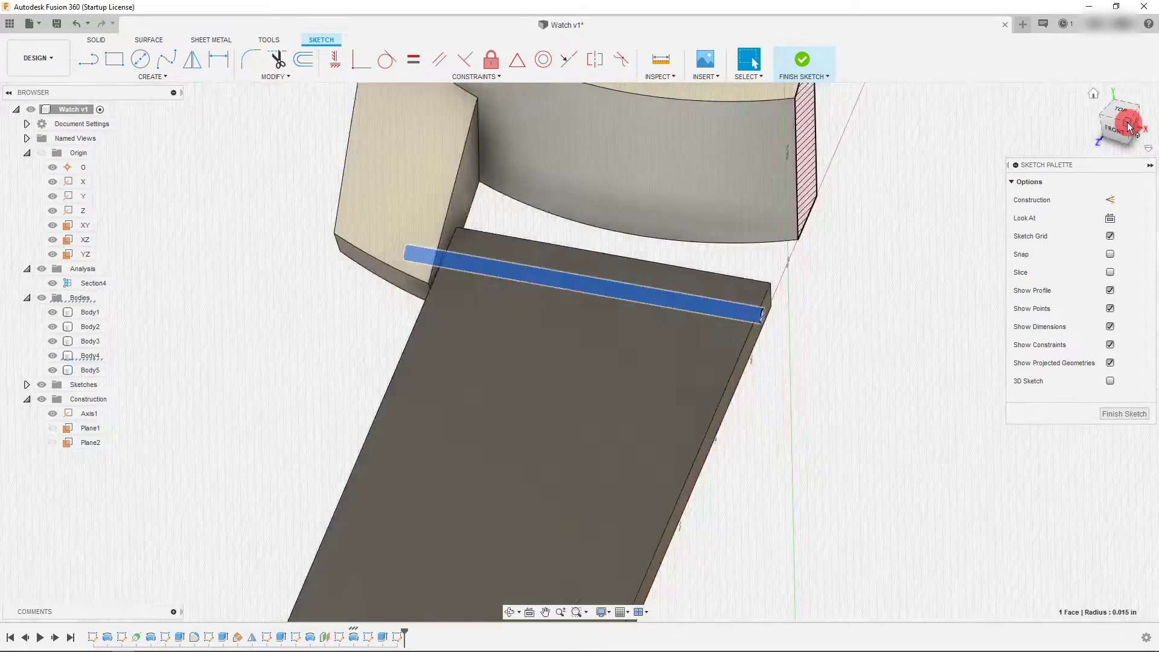
{"action": "key", "text": "p"}
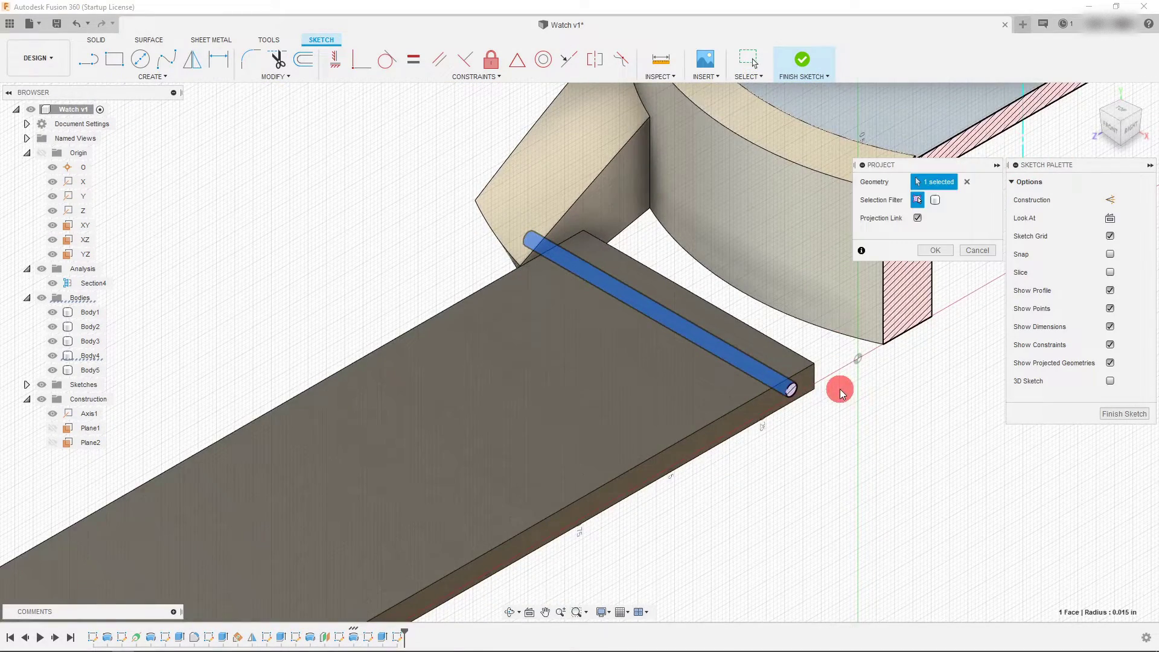
{"action": "left_click", "coordinate": [946, 251]}
{"action": "scroll", "coordinate": [812, 386], "scroll_direction": "up", "scroll_amount": 6}
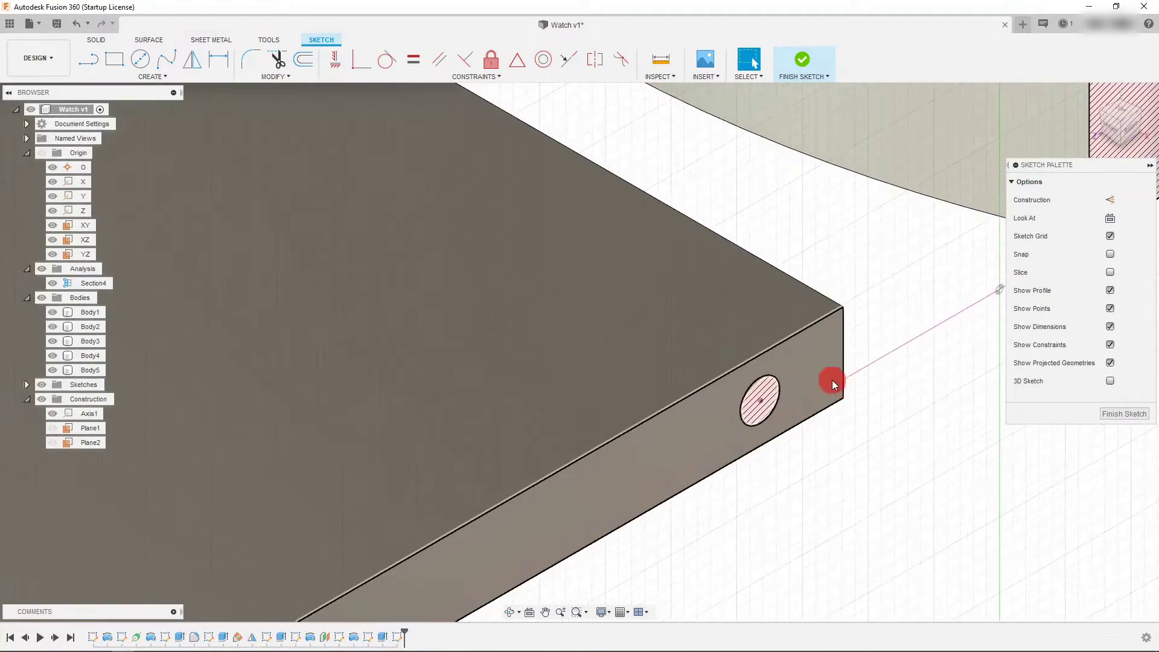
{"action": "scroll", "coordinate": [668, 365], "scroll_direction": "down", "scroll_amount": 3}
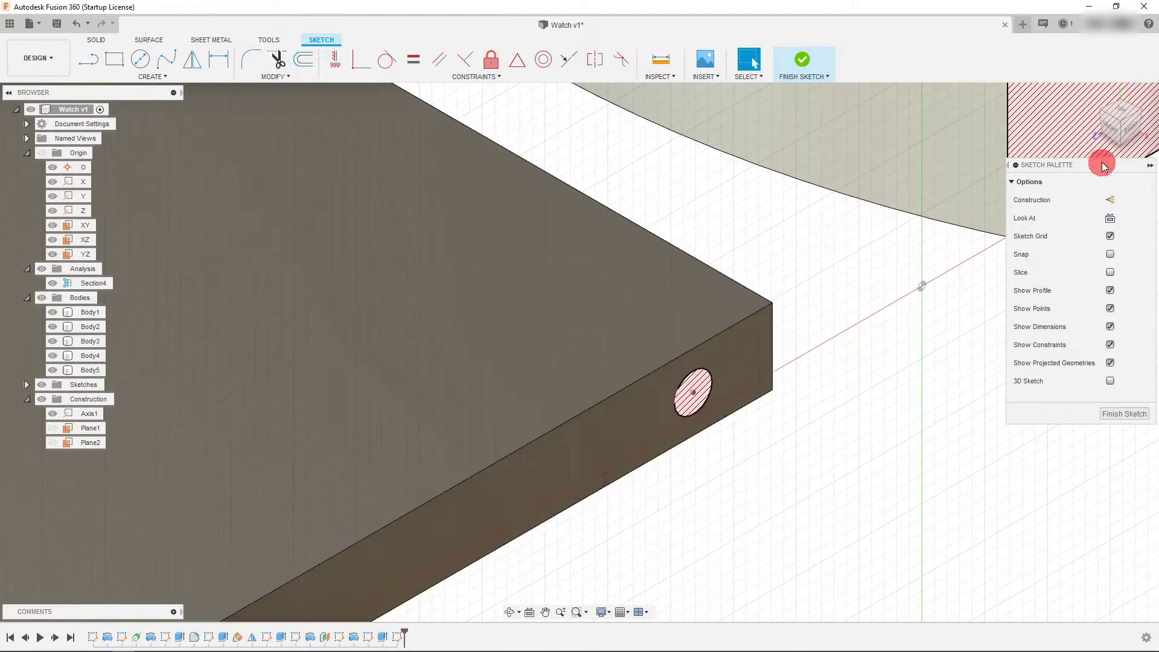
Sketch a circle about 0.032 in in diameter on the strap's side face, concentric with and just outside the pin's section
{"action": "left_click", "coordinate": [1024, 215]}
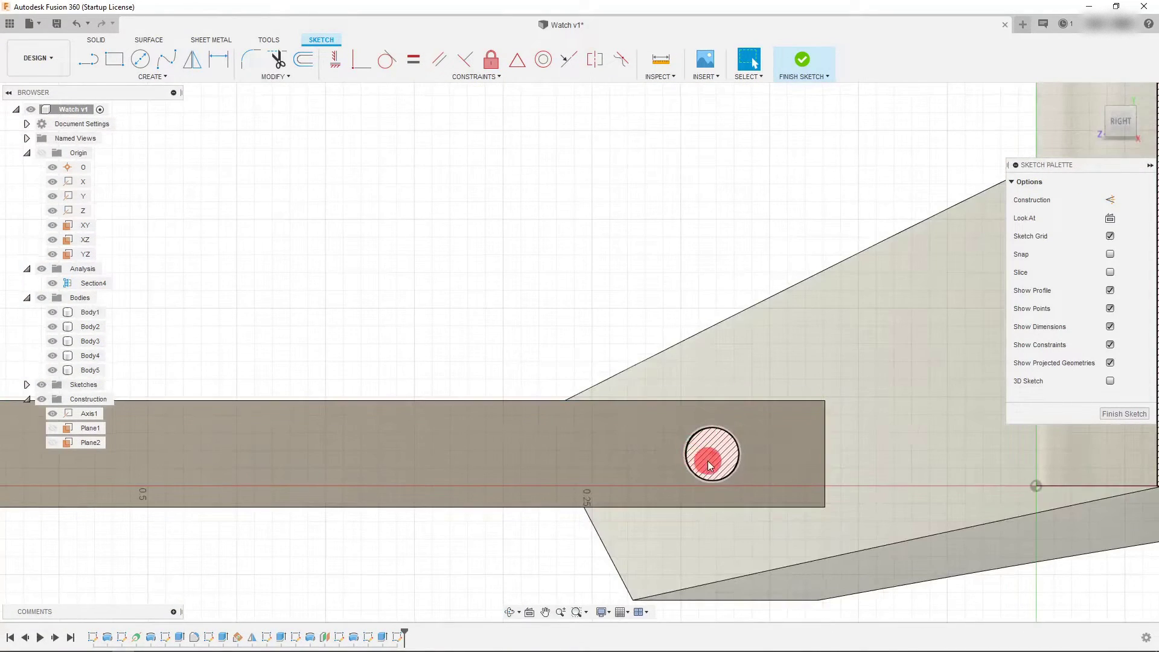
{"action": "scroll", "coordinate": [428, 267], "scroll_direction": "down", "scroll_amount": 1}
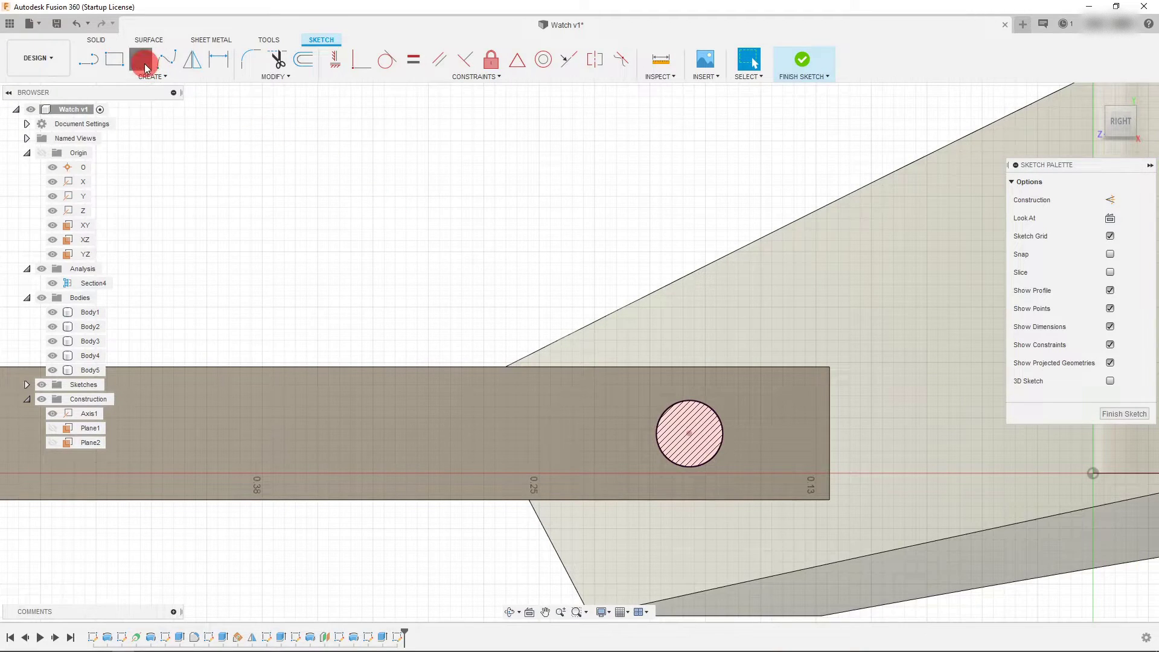
{"action": "key", "text": "c"}
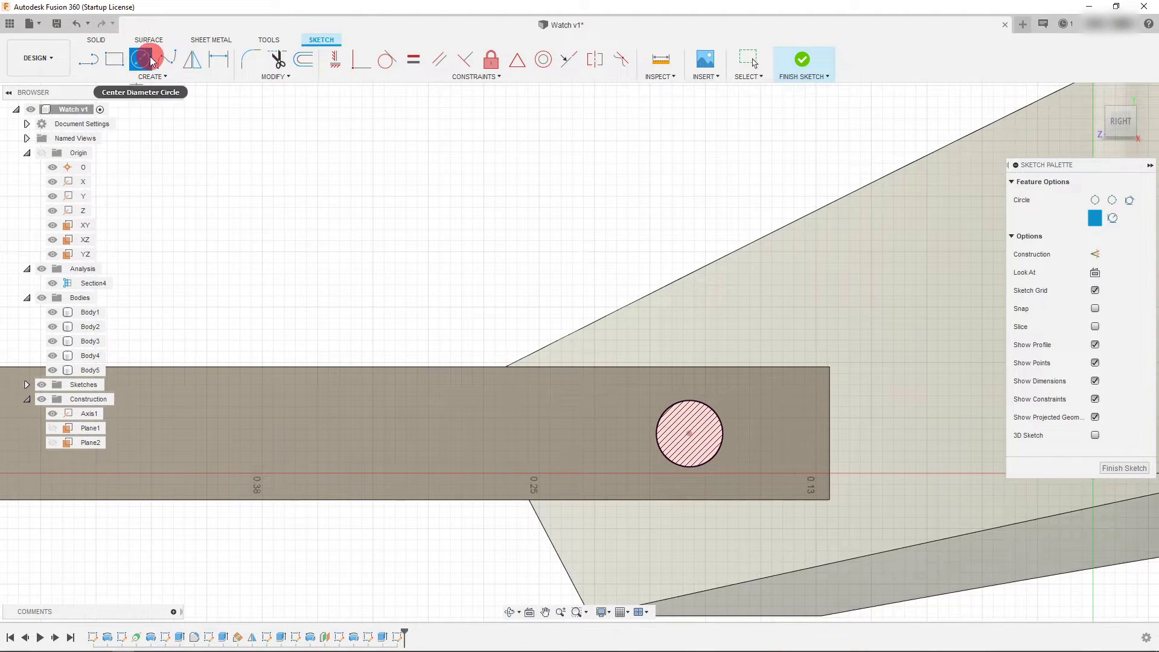
{"action": "left_click", "coordinate": [687, 433]}
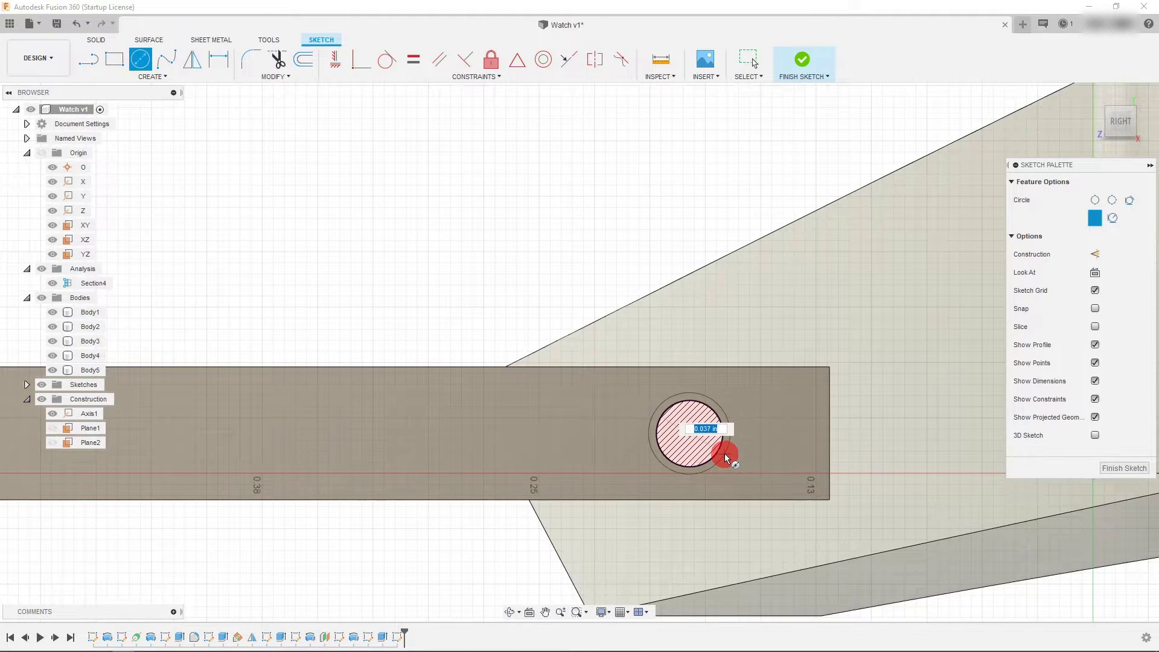
{"action": "scroll", "coordinate": [724, 452], "scroll_direction": "up", "scroll_amount": 6}
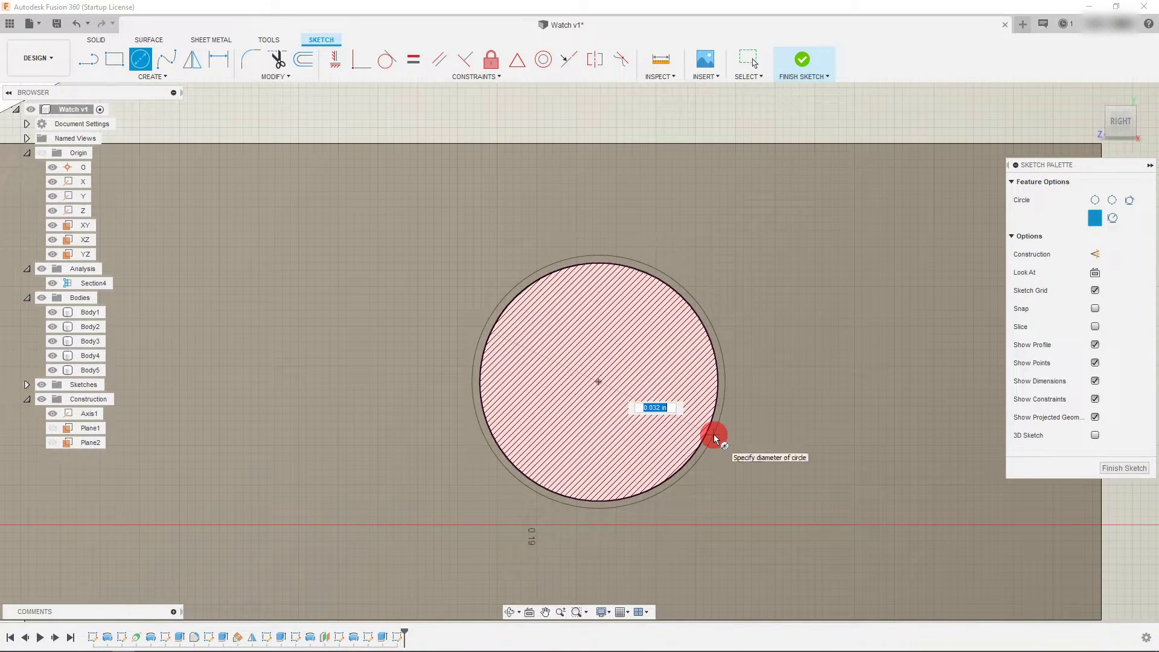
{"action": "left_click", "coordinate": [713, 433]}
{"action": "key", "text": "Escape"}
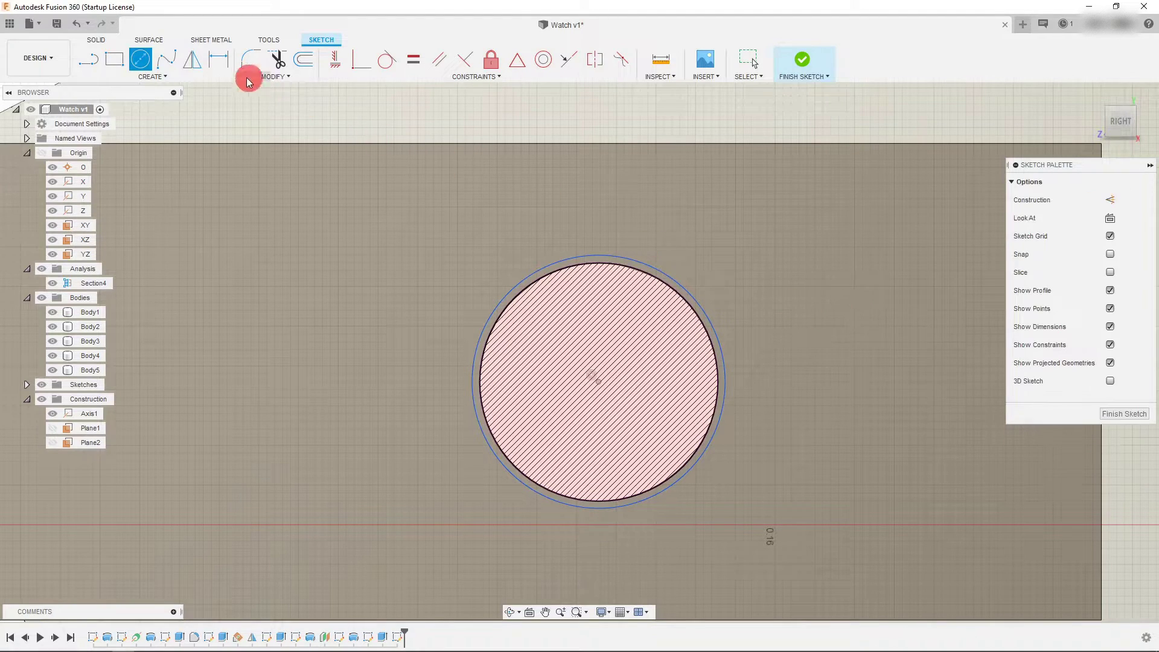
Dimension the new circle's diameter as 0.03 in
{"action": "left_click", "coordinate": [217, 59]}
{"action": "left_click", "coordinate": [565, 264]}
{"action": "left_click", "coordinate": [491, 222]}
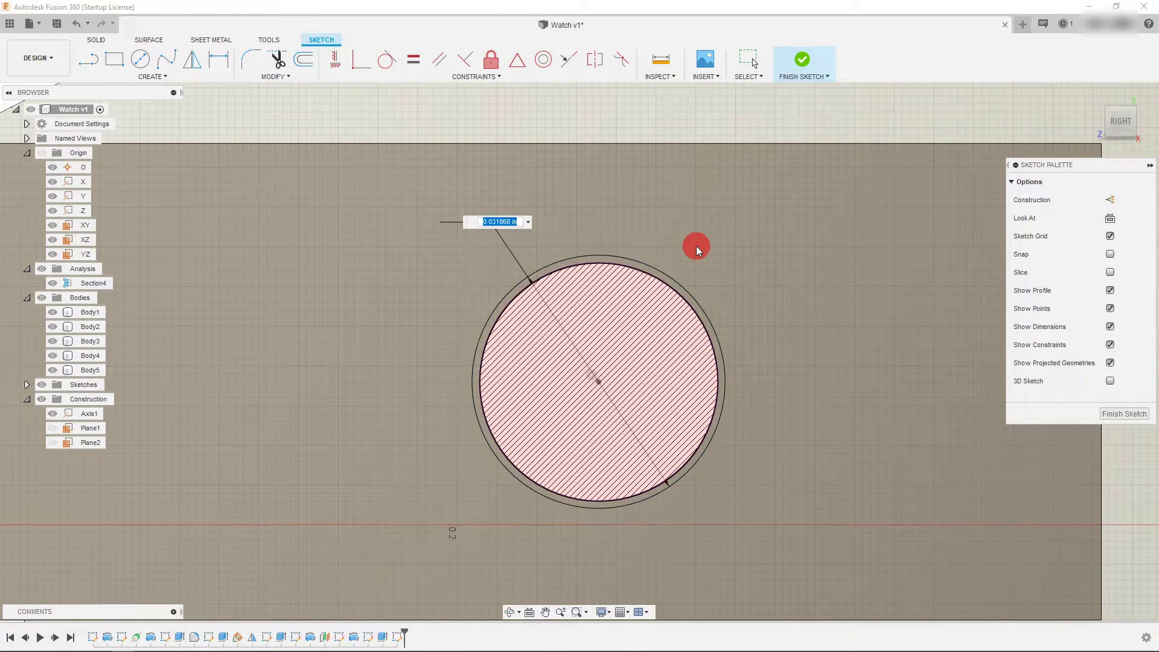
{"action": "key", "text": "BackSpace"}
{"action": "type", "text": ".03"}
{"action": "key", "text": "Return"}
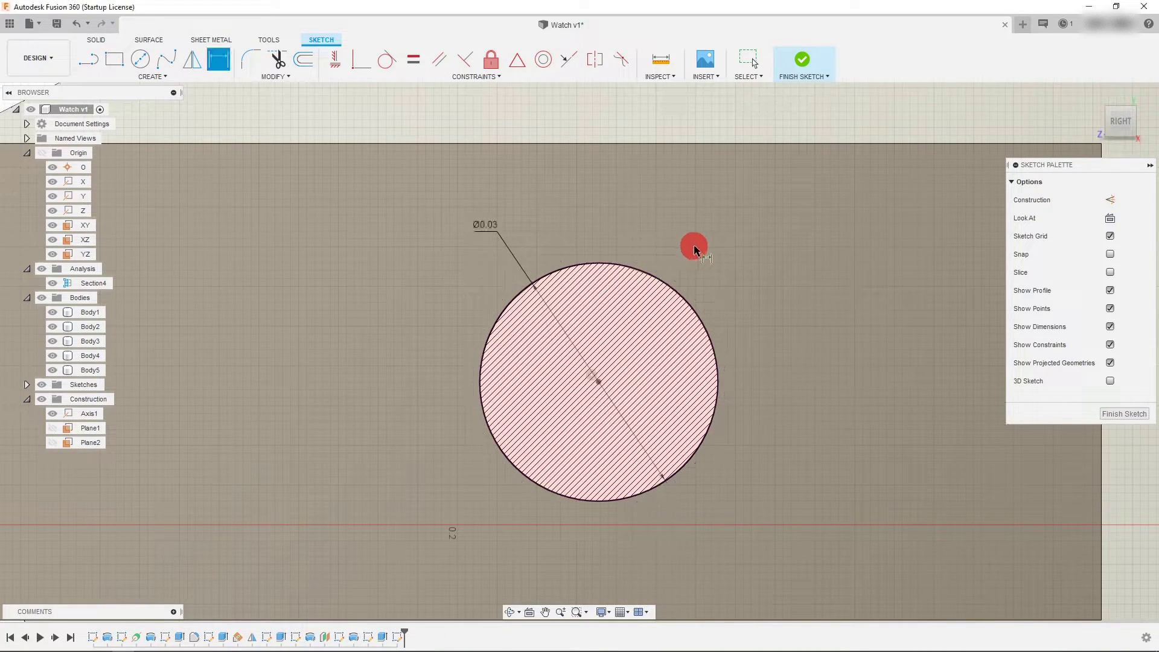
{"action": "key", "text": "Escape"}
Set the circle's diameter dimension to 0.035 in and finish the sketch
{"action": "double_click", "coordinate": [484, 228]}
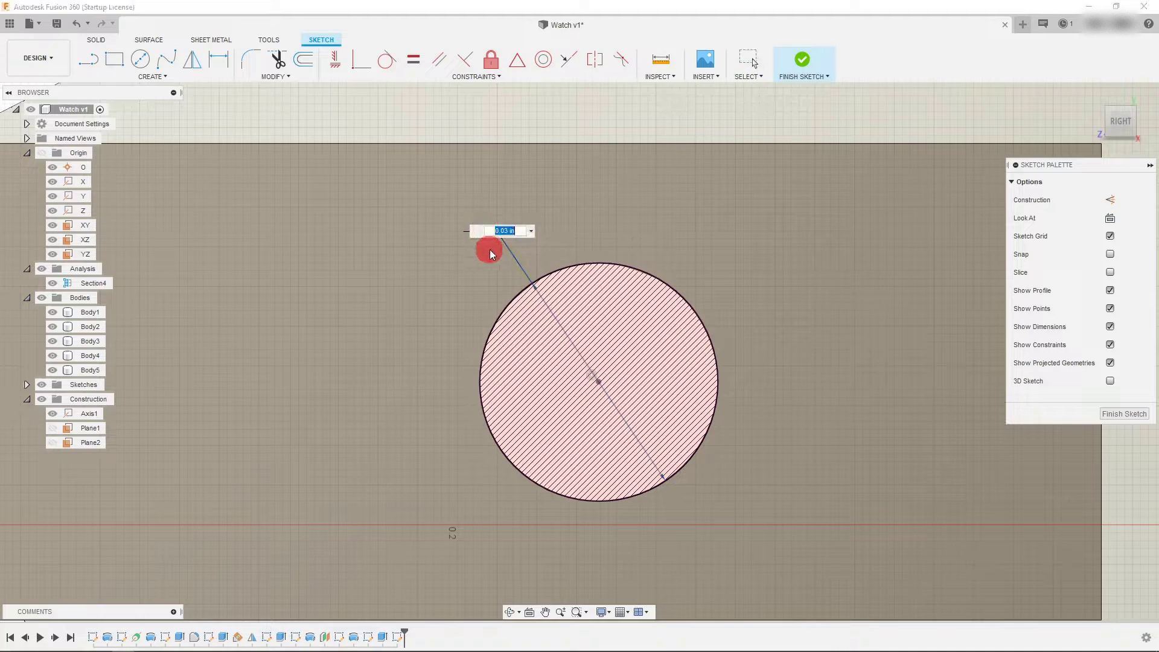
{"action": "left_click", "coordinate": [515, 231]}
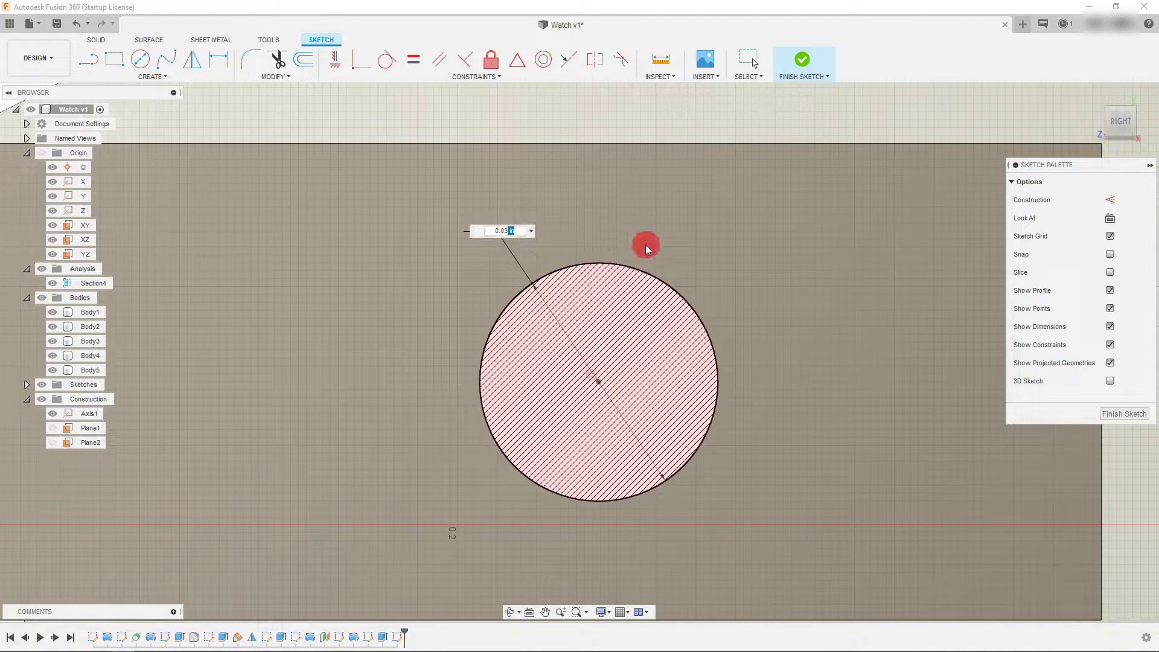
{"action": "type", "text": "5"}
{"action": "key", "text": "Return"}
{"action": "scroll", "coordinate": [657, 245], "scroll_direction": "down", "scroll_amount": 5}
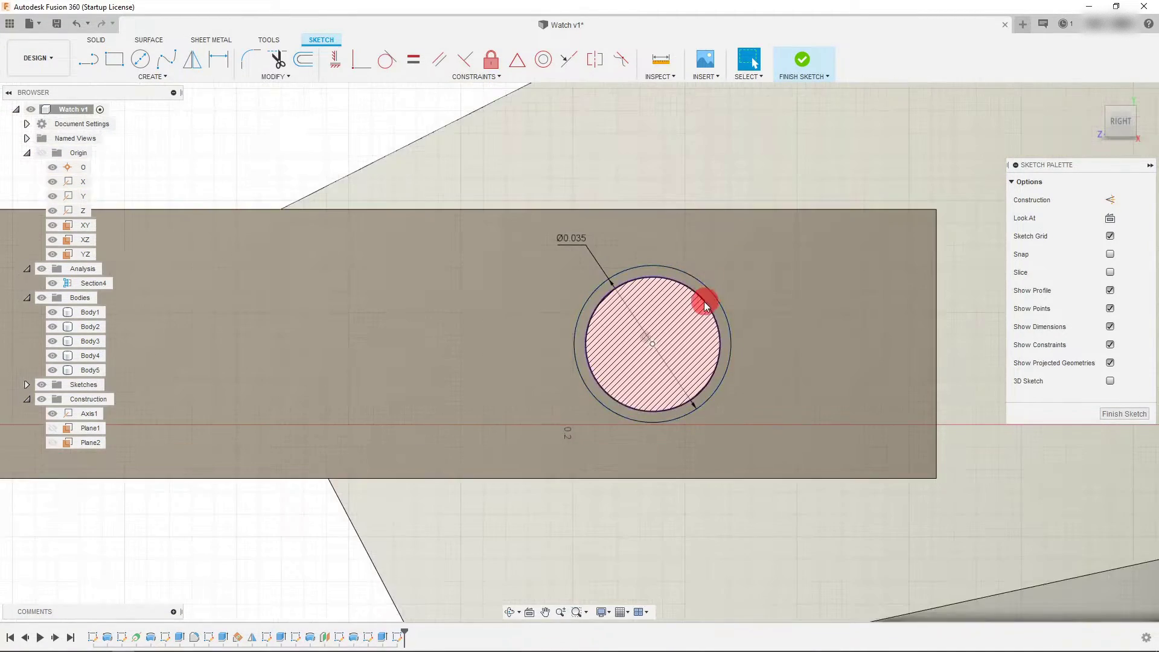
{"action": "scroll", "coordinate": [746, 272], "scroll_direction": "down", "scroll_amount": 3}
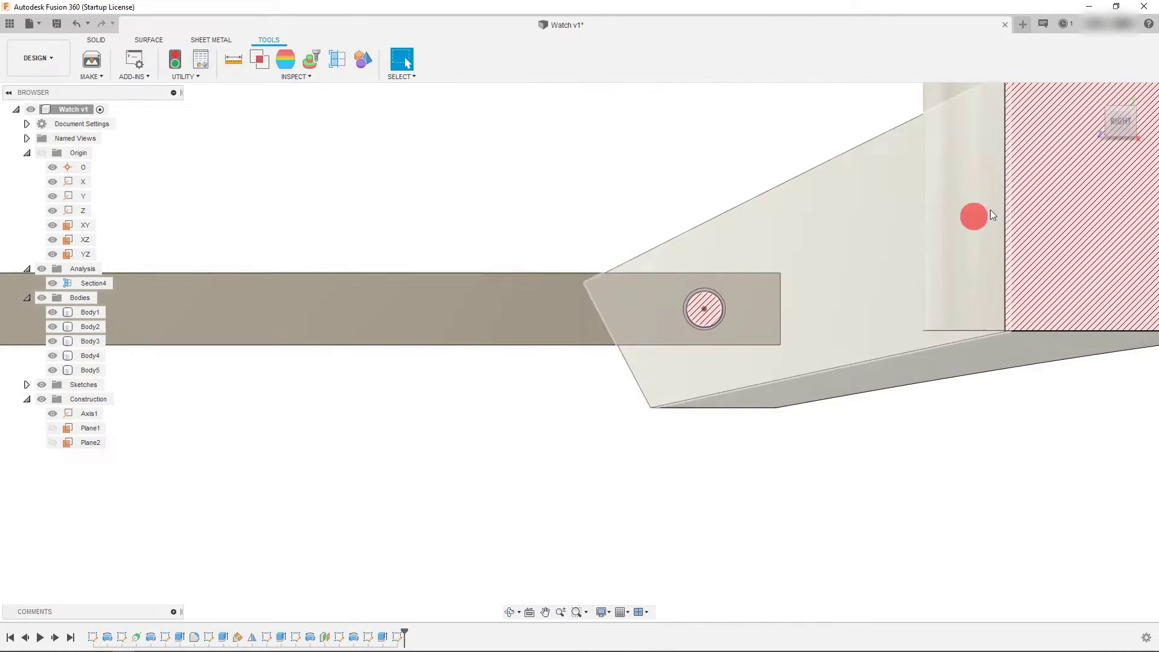
Set up an Extrude cut of the inner circle profile, -0.66 in across the strap's width
{"action": "left_click", "coordinate": [1109, 115]}
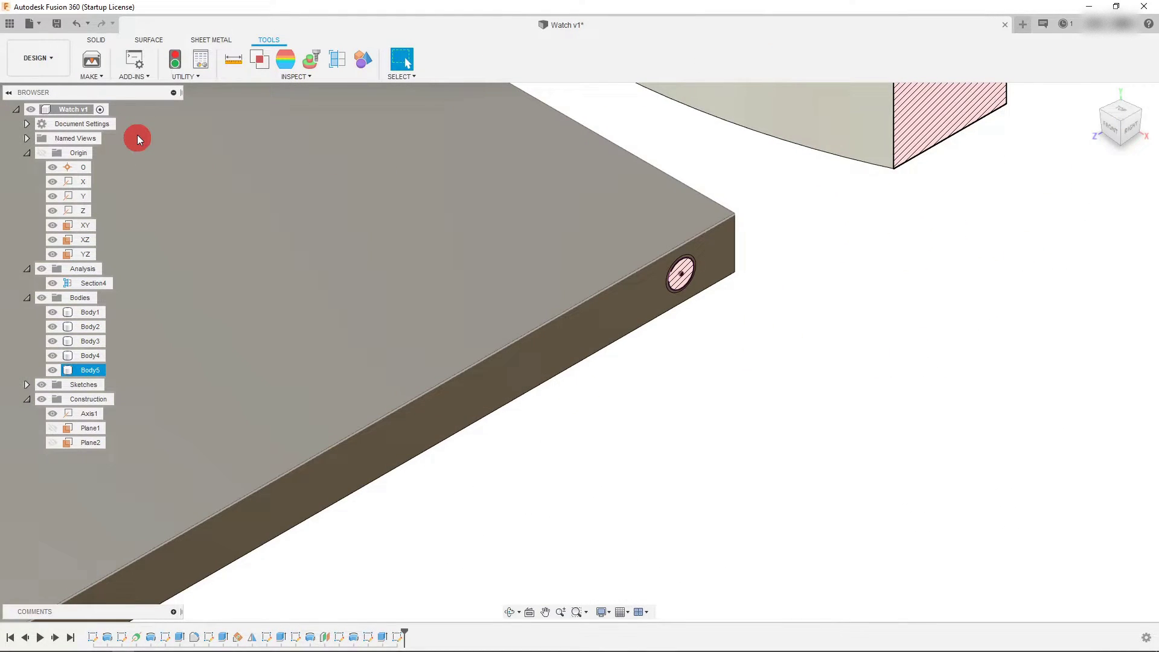
{"action": "left_click", "coordinate": [96, 40]}
{"action": "left_click", "coordinate": [114, 59]}
{"action": "left_click", "coordinate": [675, 290]}
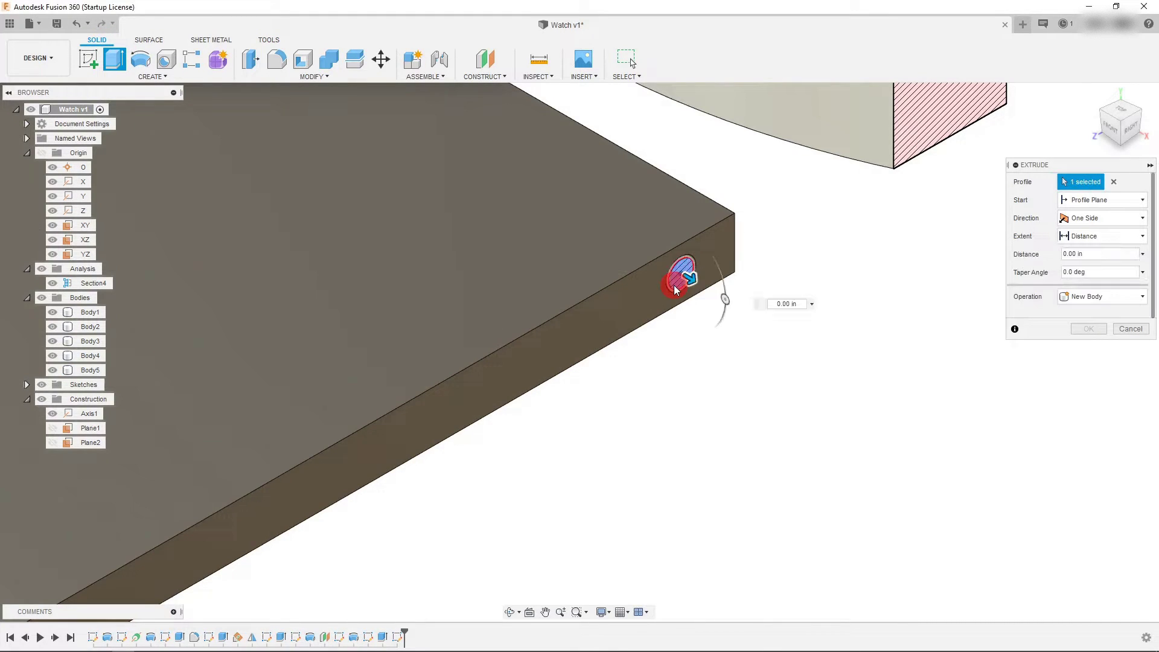
{"action": "middle_click_drag", "start_coordinate": [776, 336], "coordinate": [840, 378]}
{"action": "left_click_drag", "start_coordinate": [768, 328], "coordinate": [482, 152]}
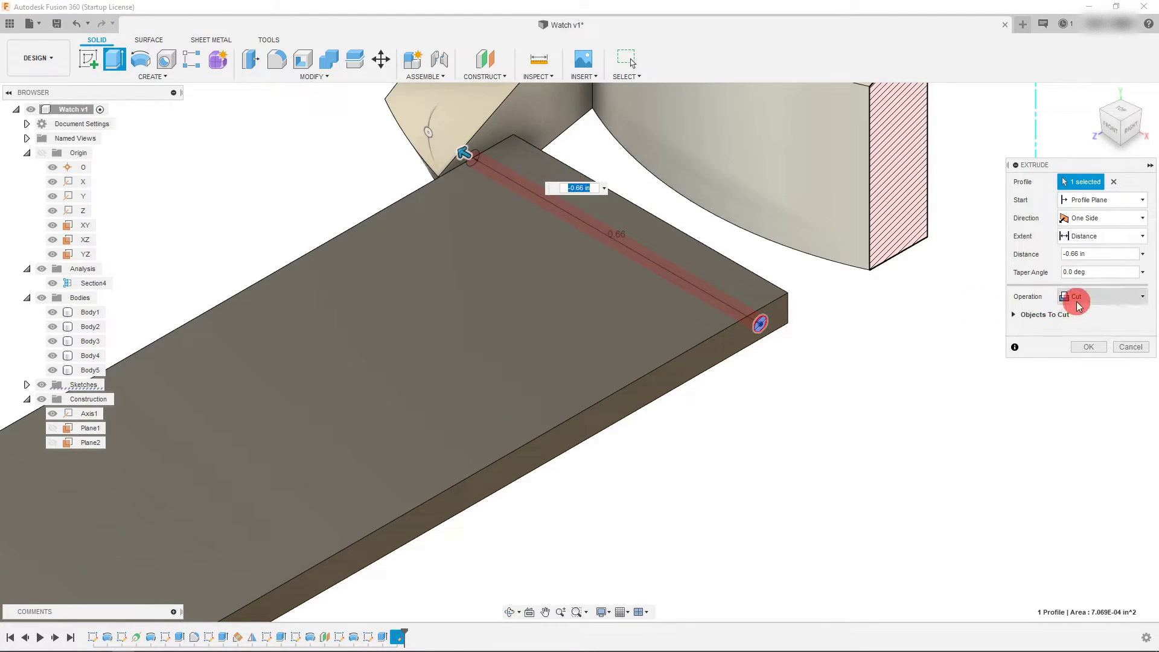
Limit the extruded cut to the strap, Body5, excluding Body1 and Body4, and complete it
{"action": "left_click", "coordinate": [1066, 318]}
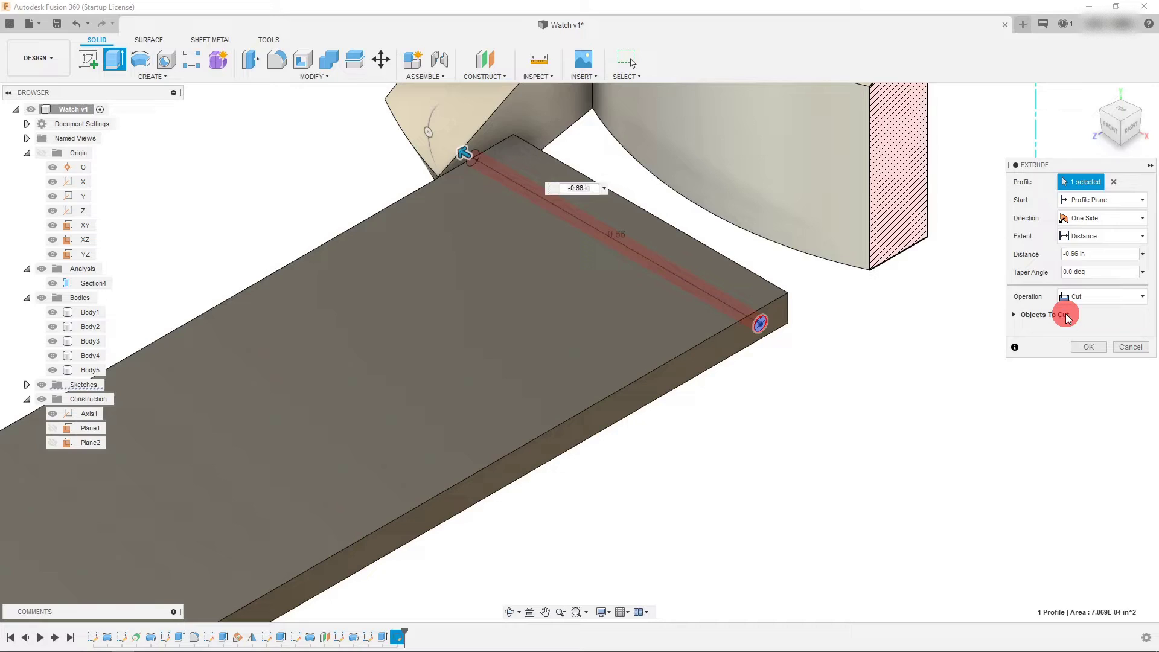
{"action": "left_click", "coordinate": [1015, 316]}
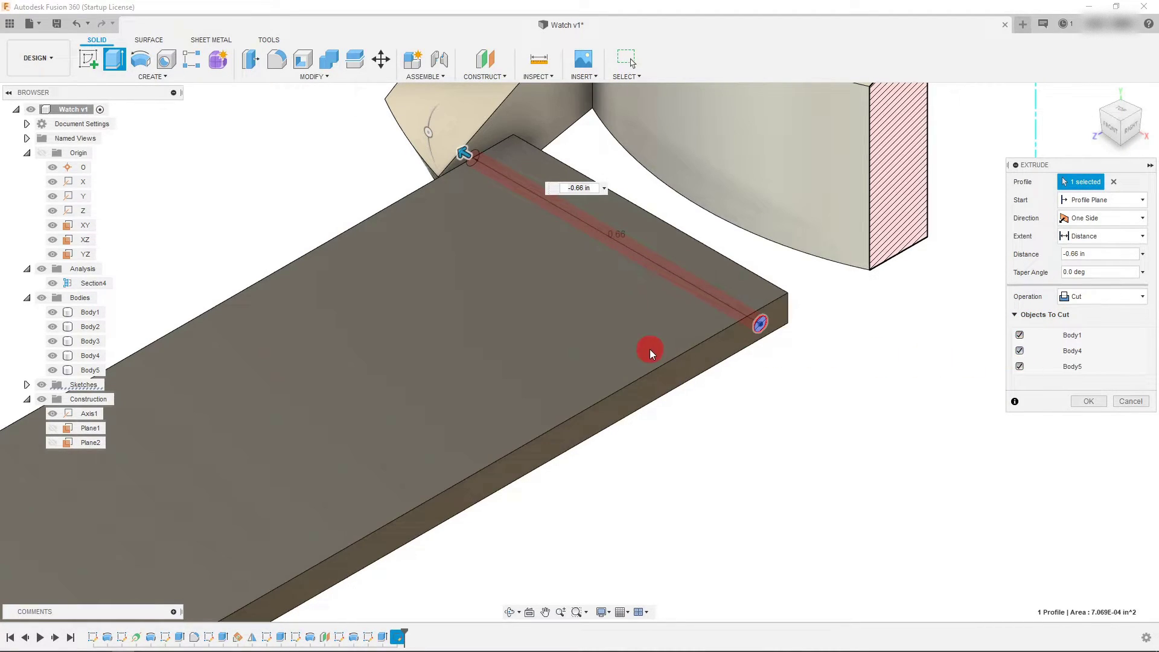
{"action": "scroll", "coordinate": [552, 386], "scroll_direction": "down", "scroll_amount": 3}
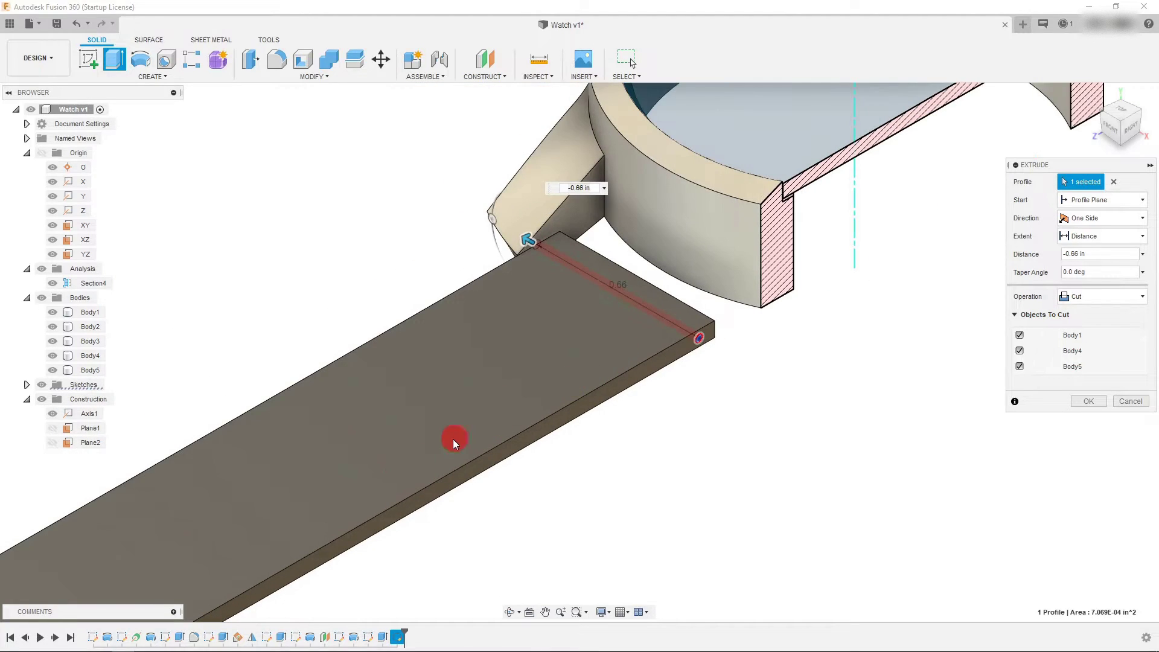
{"action": "left_click", "coordinate": [1019, 352]}
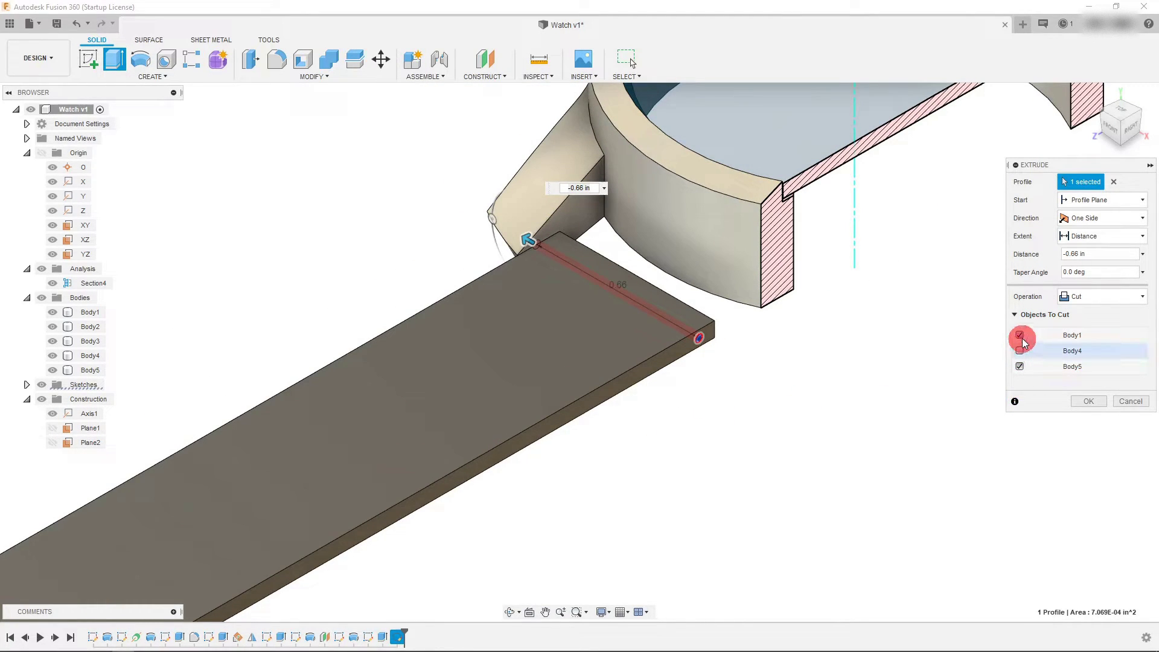
{"action": "left_click", "coordinate": [1019, 335]}
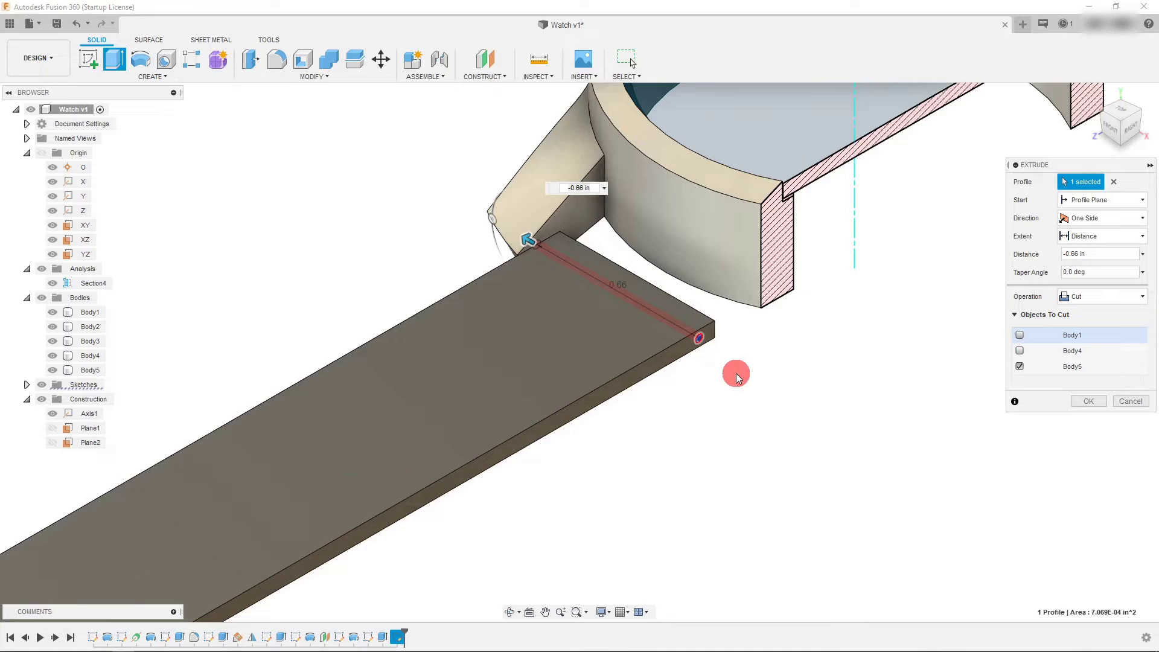
{"action": "scroll", "coordinate": [736, 373], "scroll_direction": "down", "scroll_amount": 2}
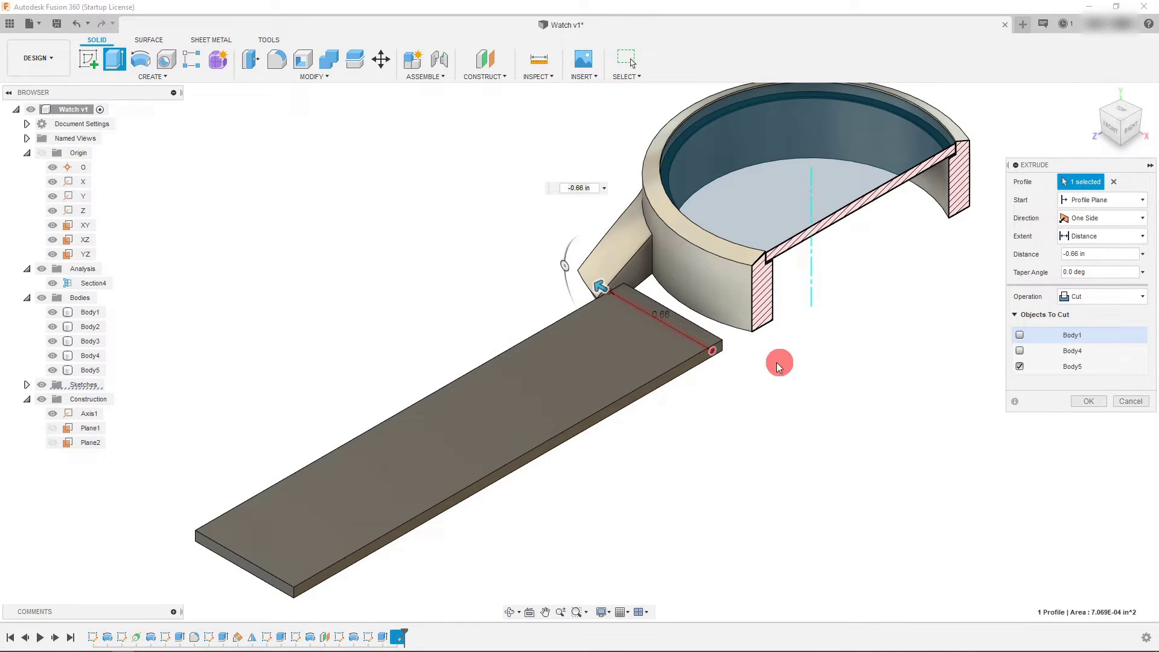
{"action": "scroll", "coordinate": [792, 366], "scroll_direction": "up", "scroll_amount": 2}
{"action": "left_click", "coordinate": [1086, 402]}
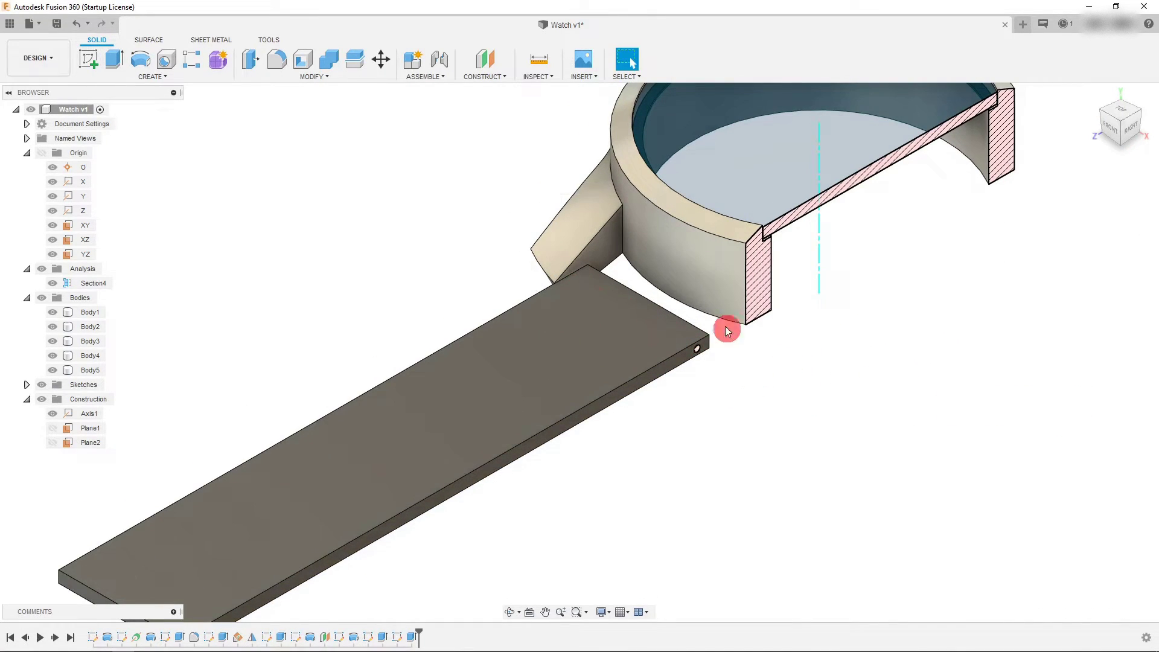
Hide the lug pin, Body4, and examine the hole through the strap's end
{"action": "scroll", "coordinate": [718, 362], "scroll_direction": "up", "scroll_amount": 5}
{"action": "scroll", "coordinate": [736, 364], "scroll_direction": "down", "scroll_amount": 10}
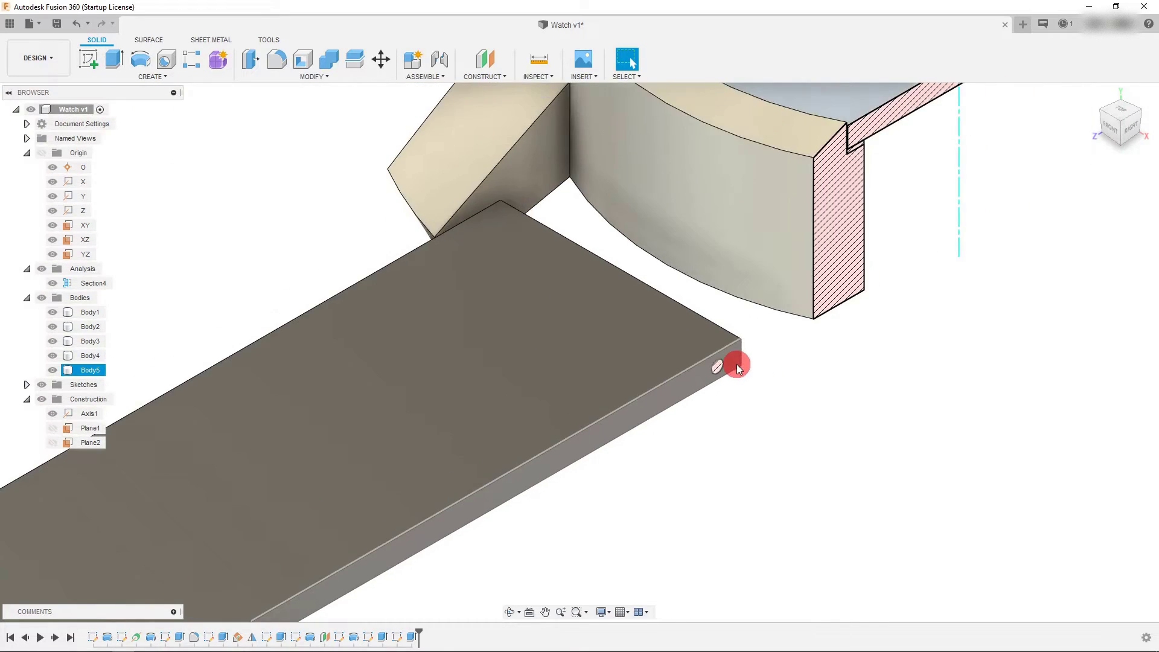
{"action": "left_click", "coordinate": [295, 371]}
{"action": "left_click", "coordinate": [90, 370]}
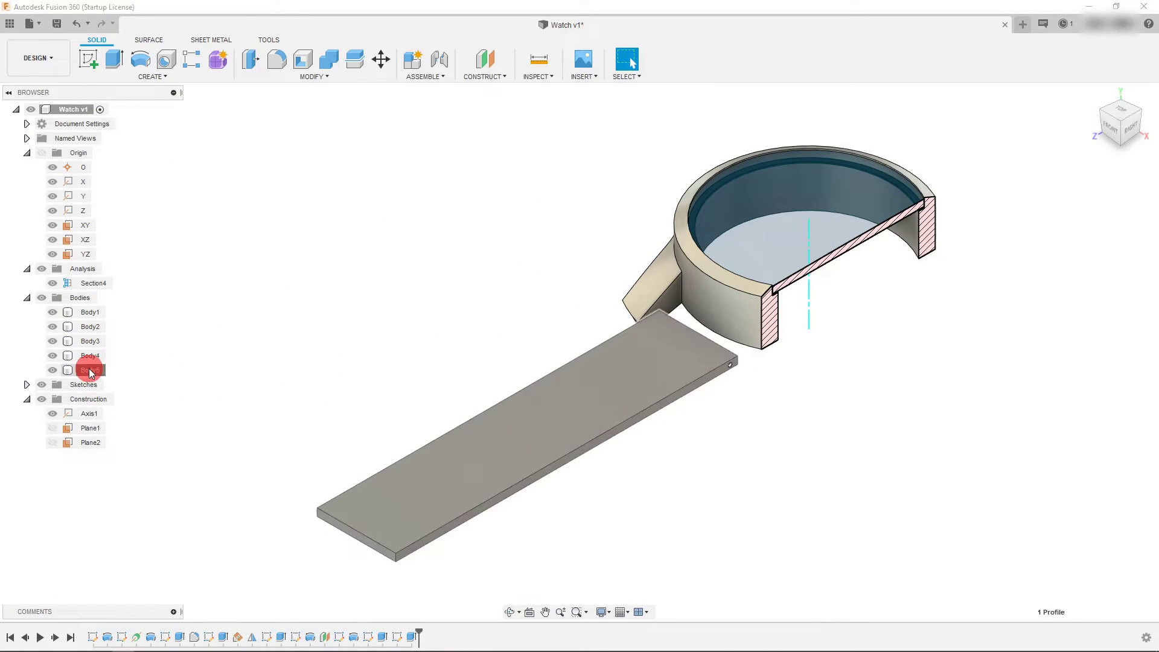
{"action": "left_click", "coordinate": [84, 356]}
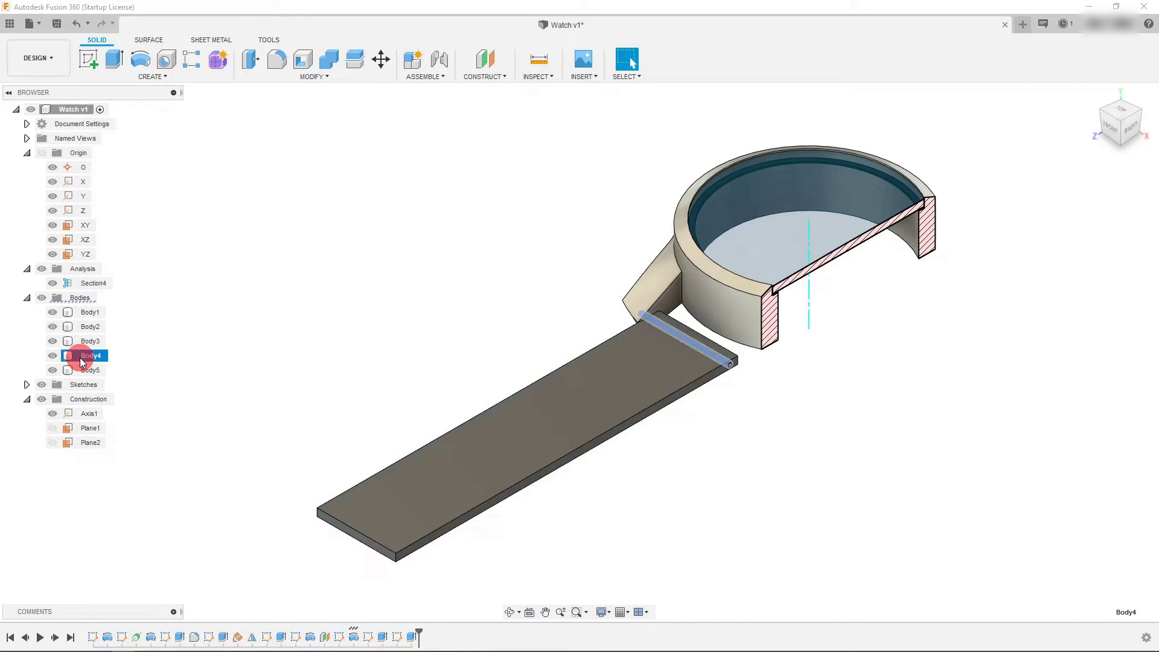
{"action": "right_click", "coordinate": [85, 358]}
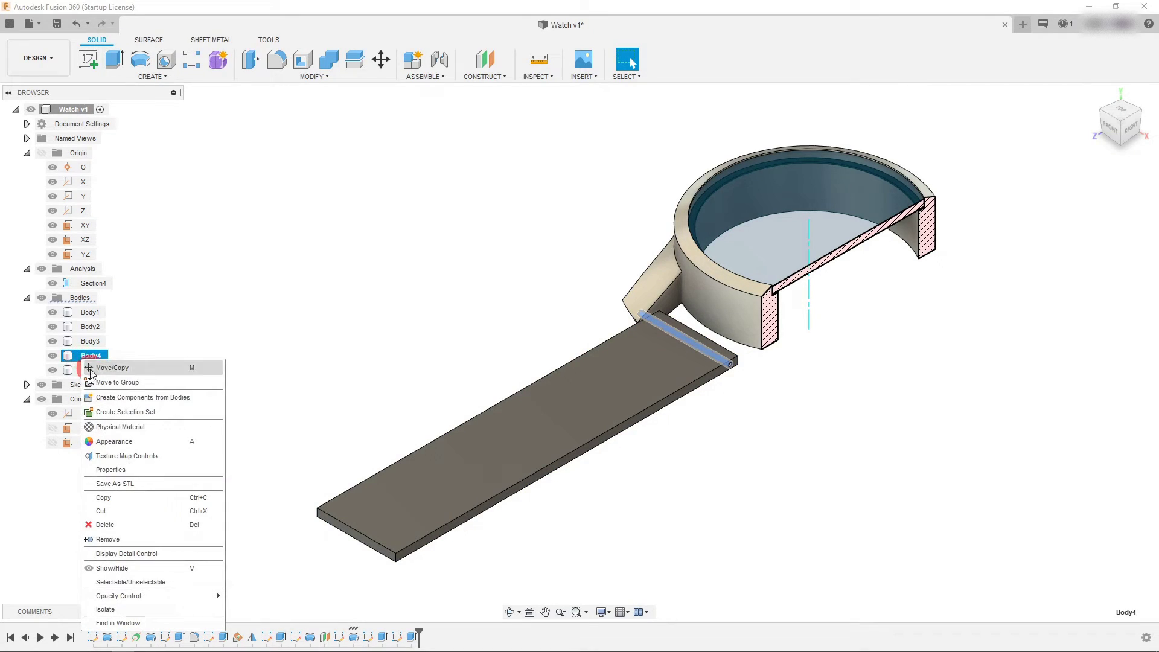
{"action": "left_click", "coordinate": [110, 568]}
{"action": "left_click", "coordinate": [624, 468]}
{"action": "scroll", "coordinate": [733, 344], "scroll_direction": "up", "scroll_amount": 8}
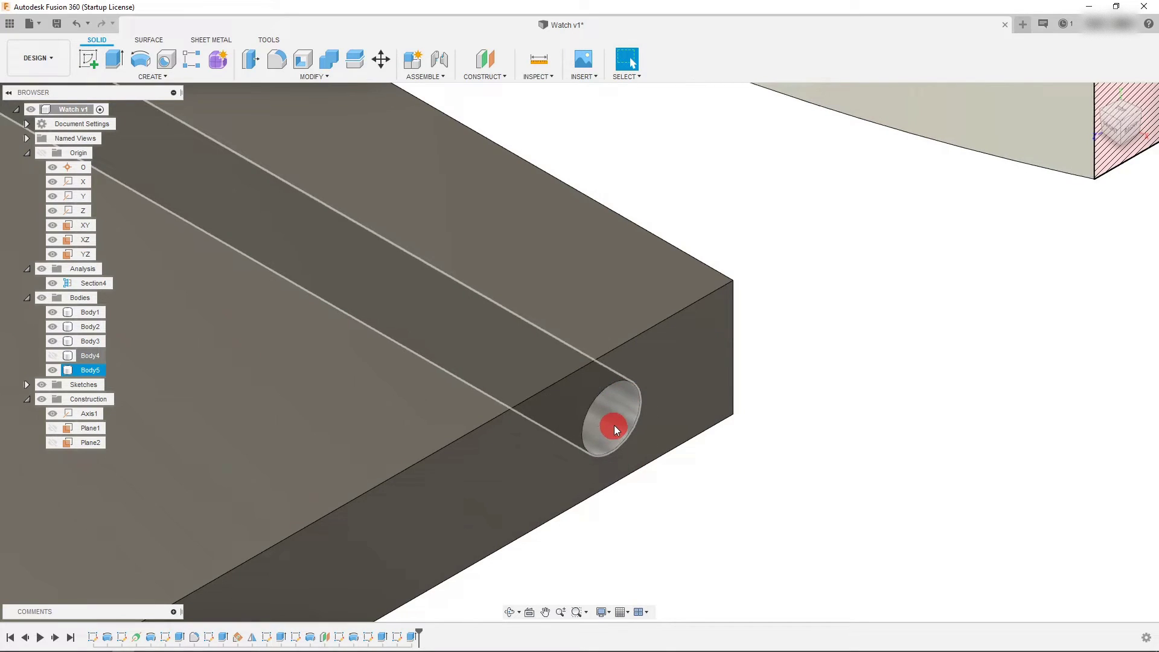
{"action": "scroll", "coordinate": [677, 465], "scroll_direction": "up", "scroll_amount": 3}
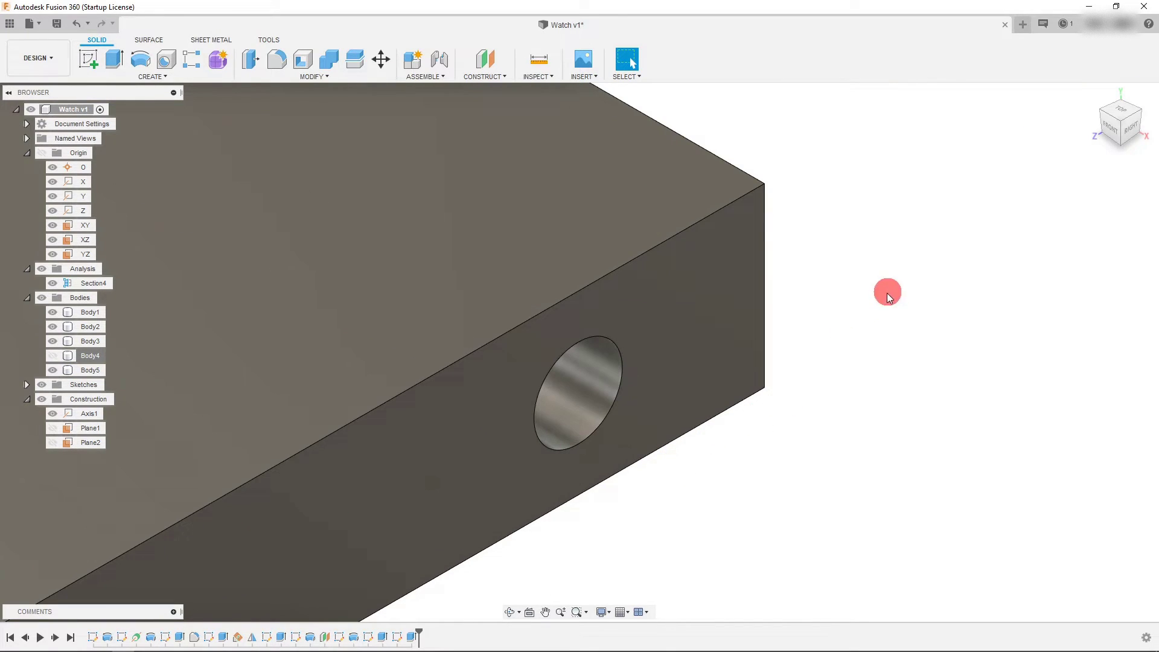
{"action": "left_click", "coordinate": [1128, 123]}
{"action": "left_click", "coordinate": [629, 352]}
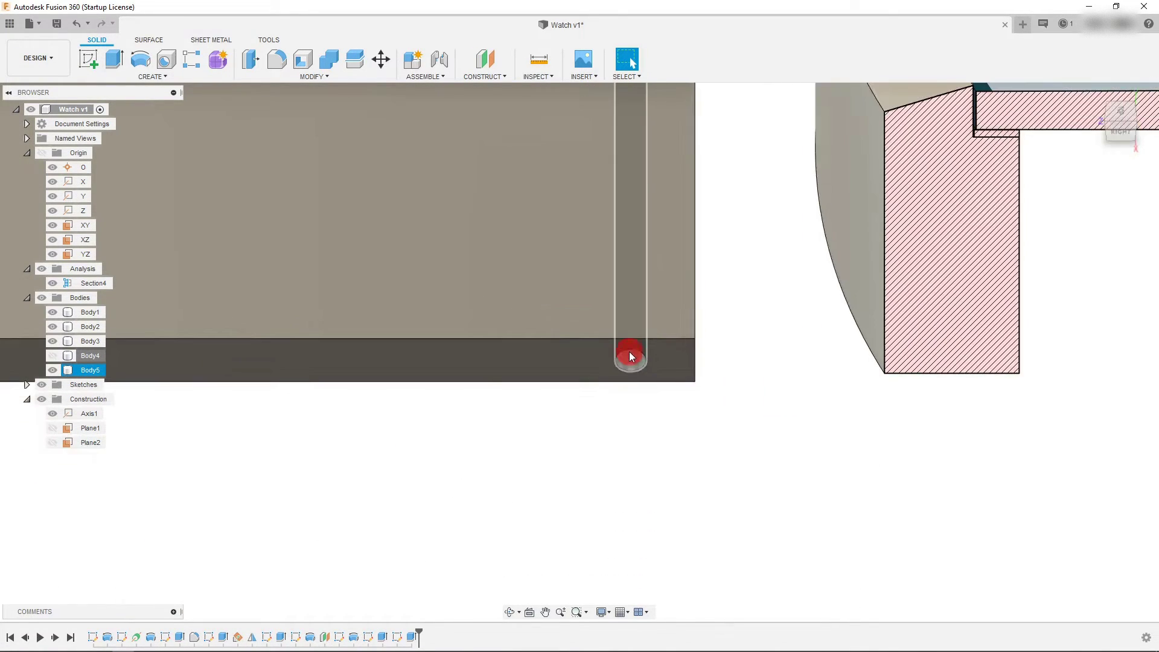
{"action": "scroll", "coordinate": [629, 356], "scroll_direction": "down", "scroll_amount": 5}
Show the lug pin, Body4, again
{"action": "right_click", "coordinate": [90, 355]}
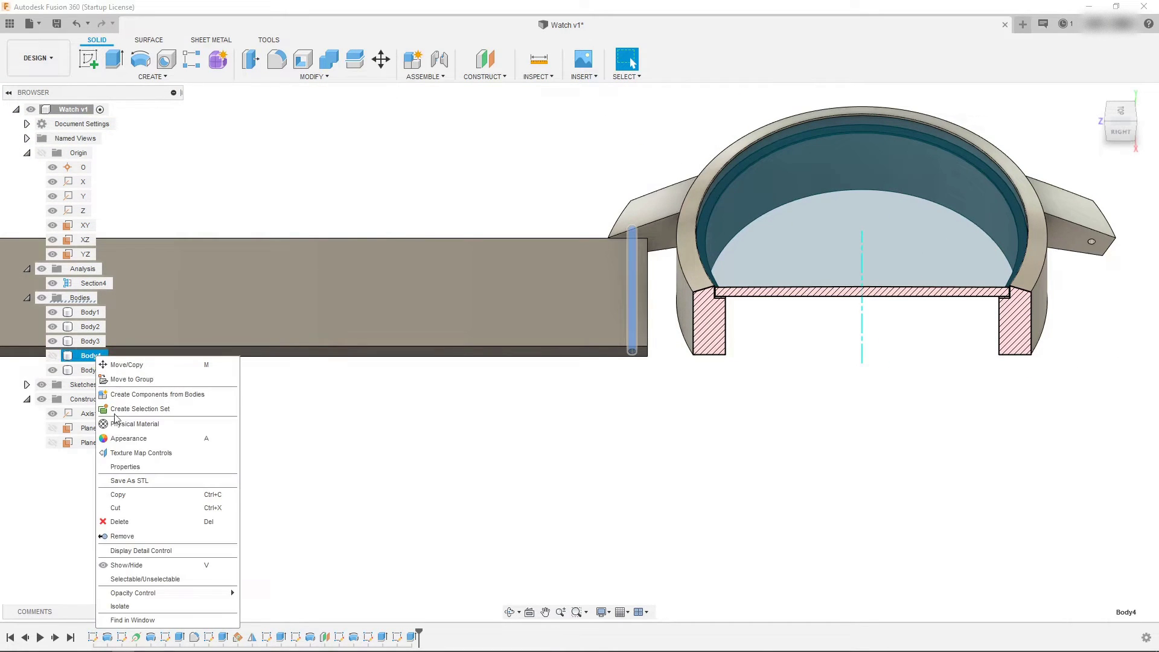
{"action": "left_click", "coordinate": [176, 563]}
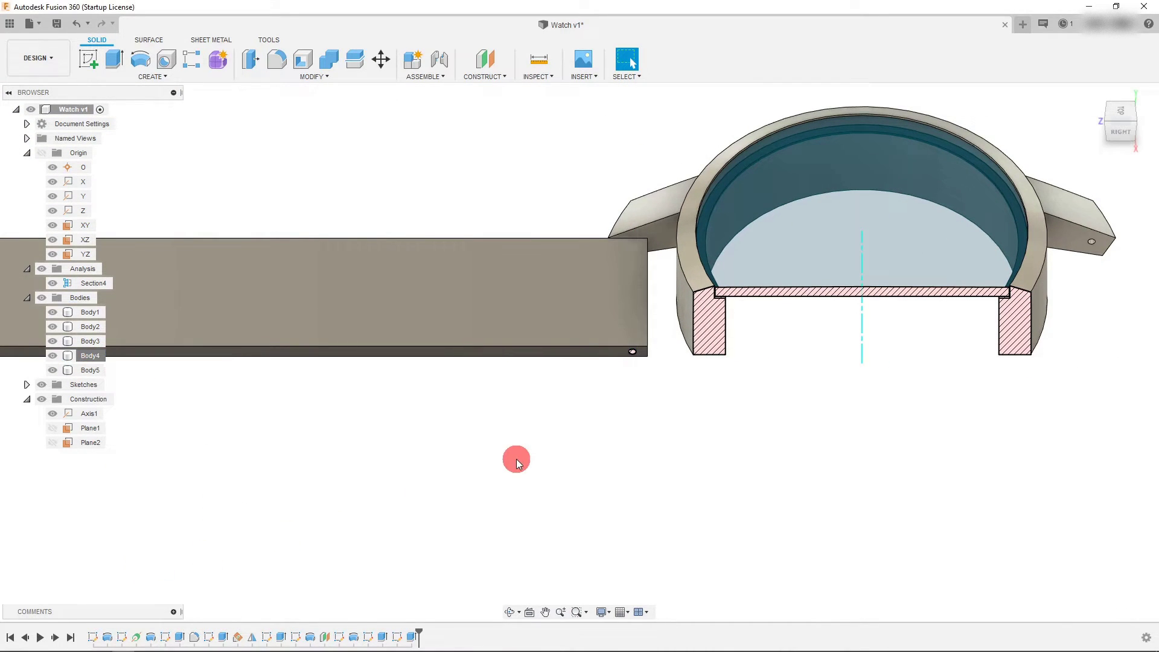
{"action": "scroll", "coordinate": [516, 460], "scroll_direction": "down", "scroll_amount": 3}
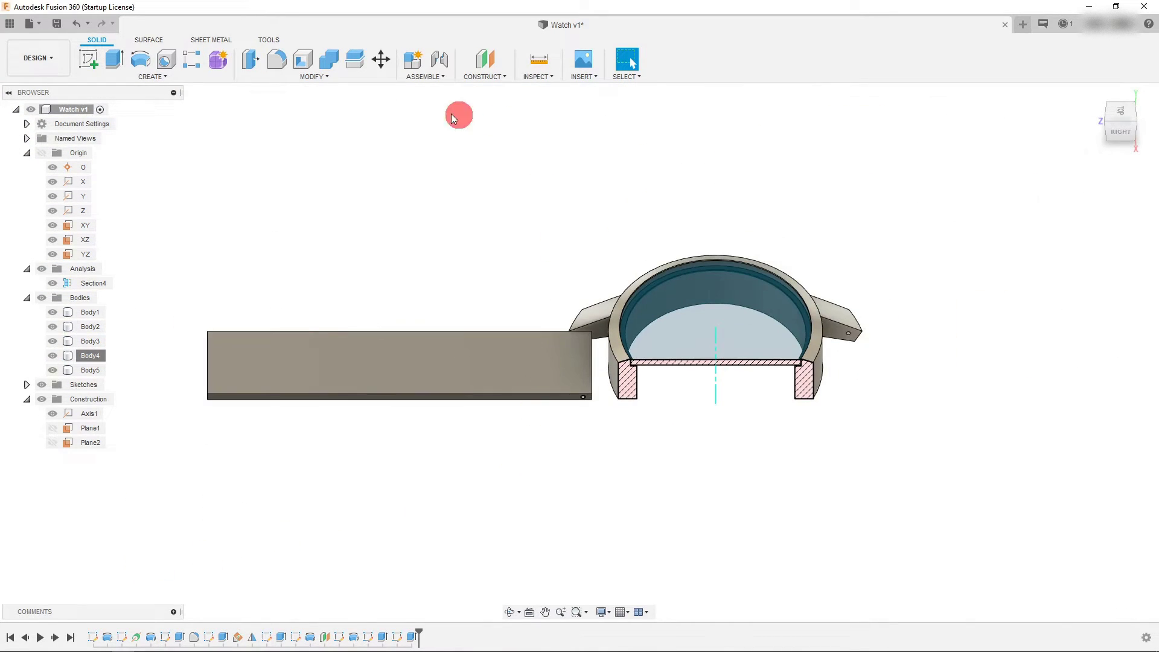
Delete the Section4 analysis so the whole watch case is displayed
{"action": "left_click", "coordinate": [268, 40]}
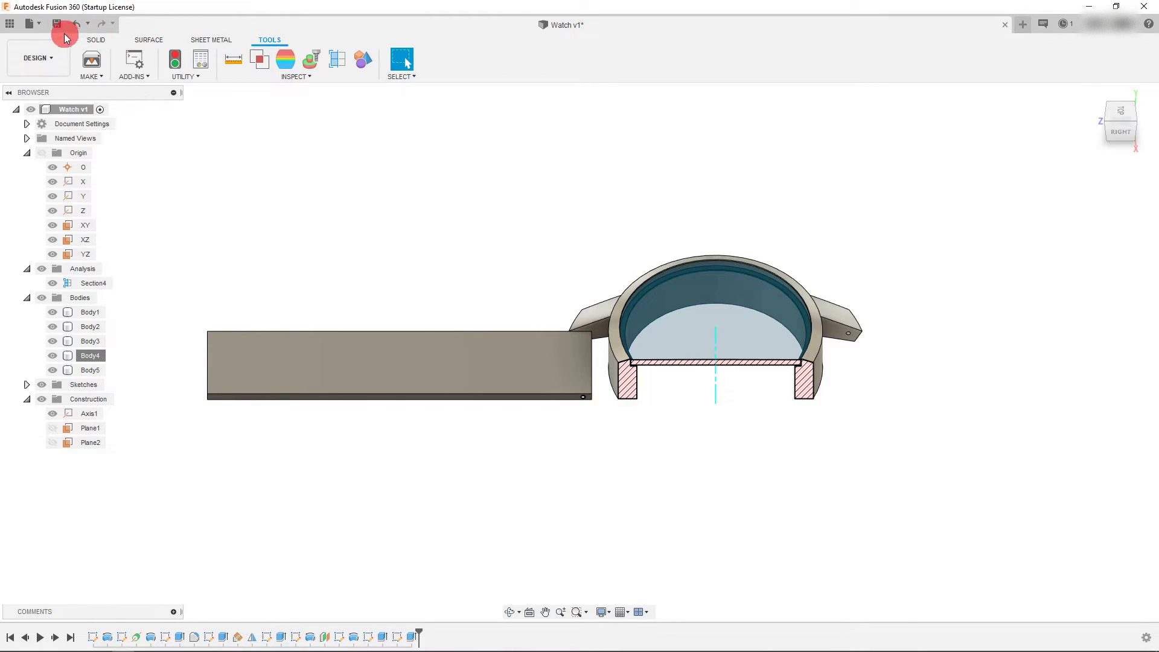
{"action": "left_click", "coordinate": [588, 323]}
{"action": "right_click", "coordinate": [93, 283]}
{"action": "left_click", "coordinate": [136, 321]}
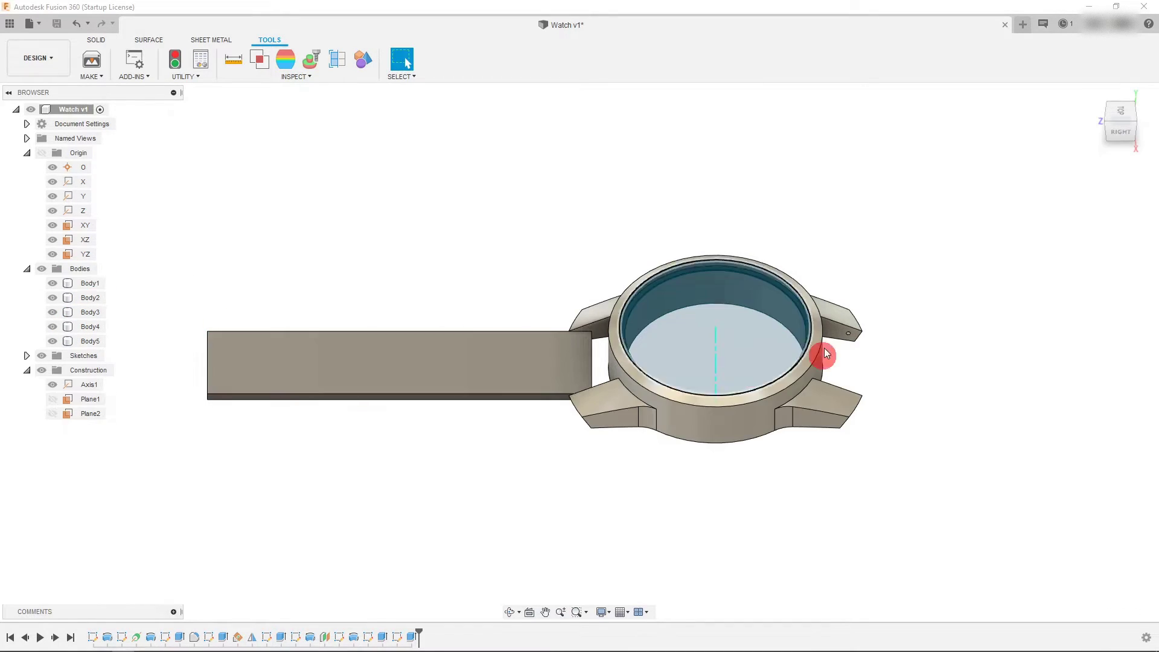
{"action": "scroll", "coordinate": [597, 338], "scroll_direction": "up", "scroll_amount": 1}
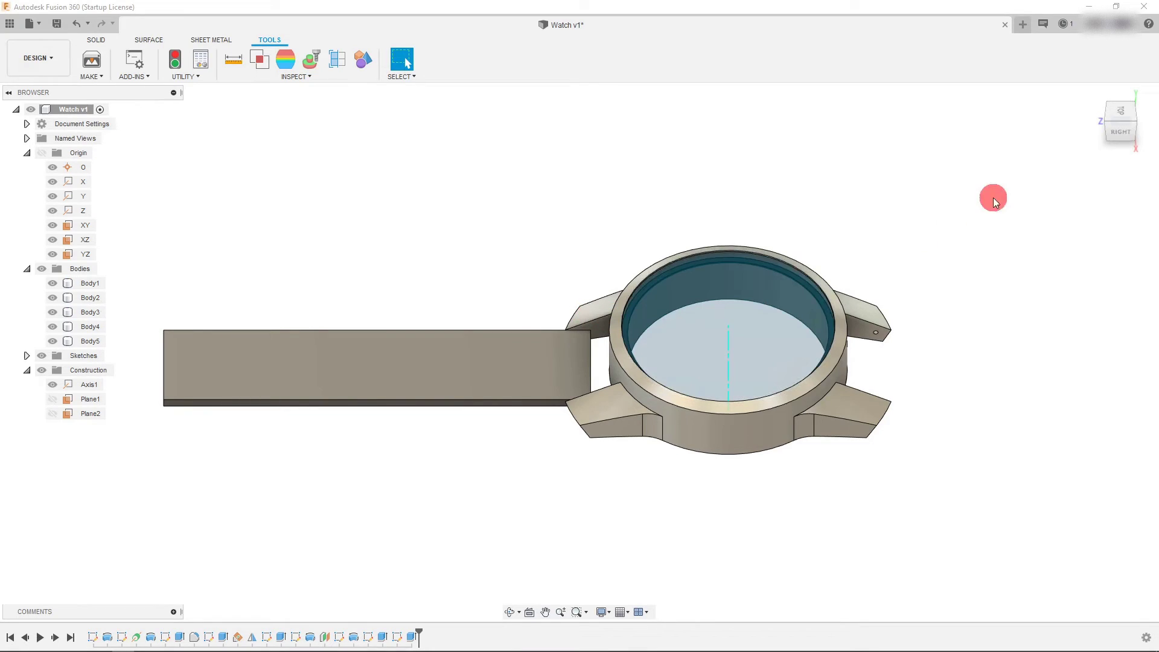
Examine the strap between the lugs and locate construction plane Plane1 across the middle of the watch case
{"action": "mouse_move", "coordinate": [1117, 133]}
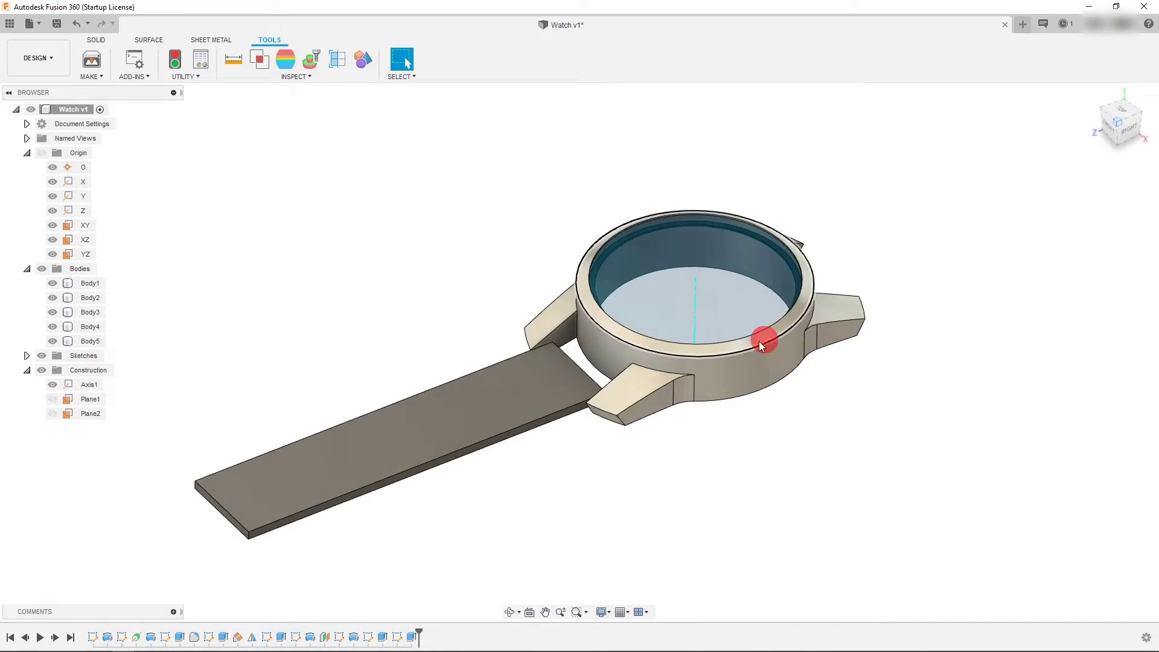
{"action": "middle_click_drag", "start_coordinate": [766, 339], "coordinate": [721, 350], "text": "shift"}
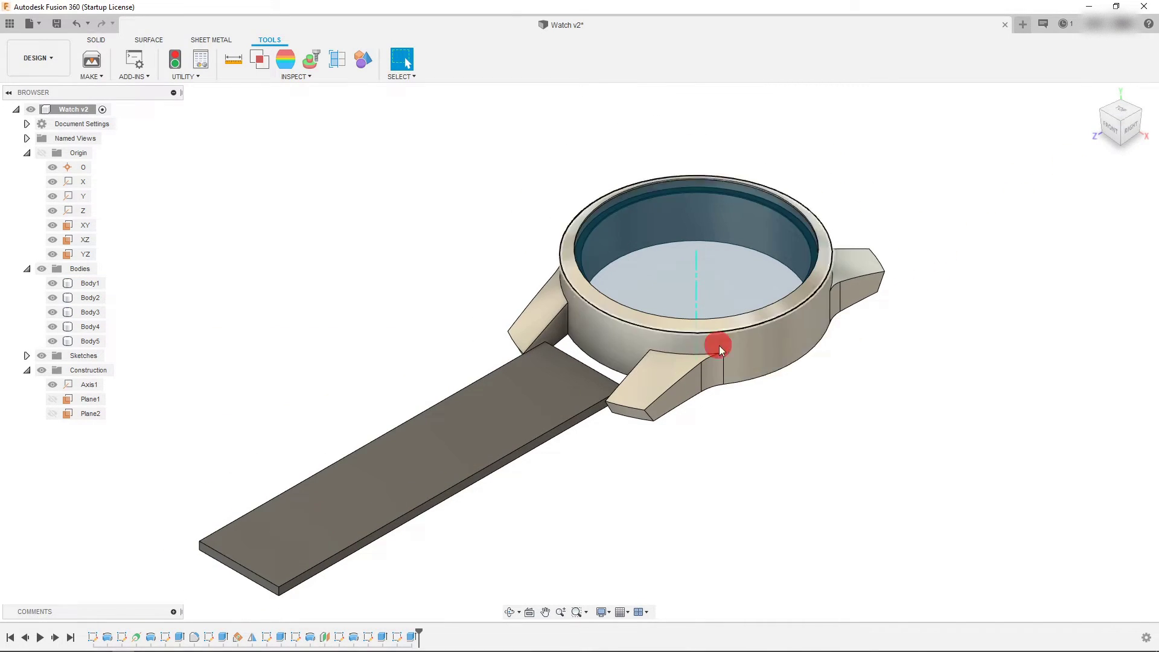
{"action": "left_click", "coordinate": [1114, 121]}
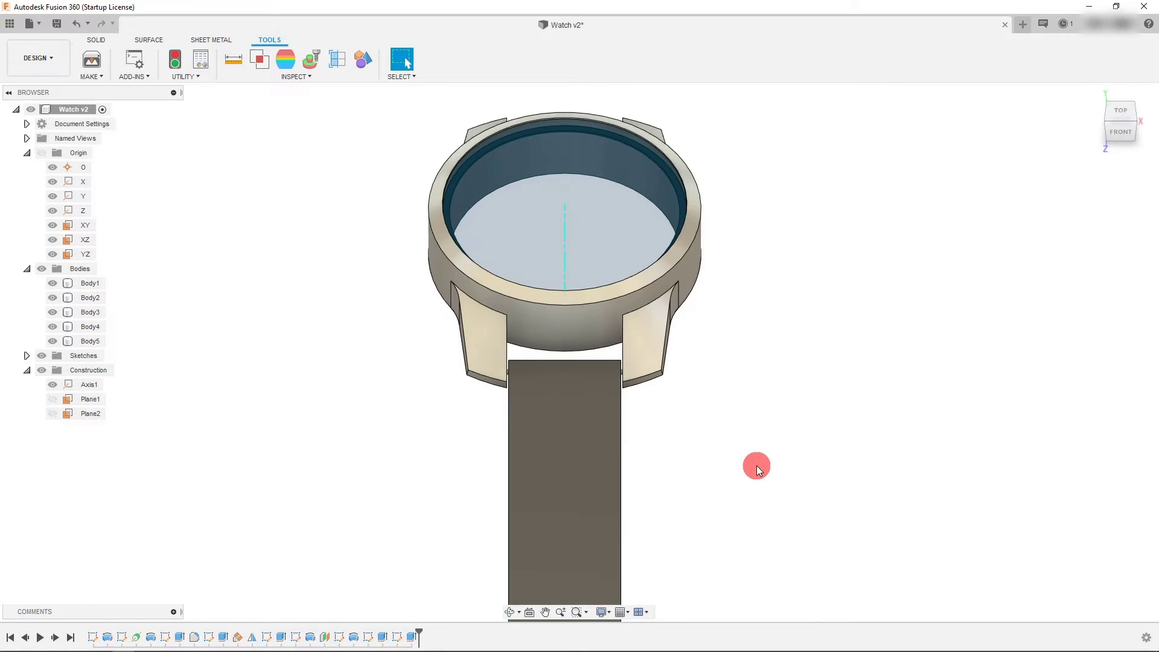
{"action": "scroll", "coordinate": [588, 304], "scroll_direction": "up", "scroll_amount": 3}
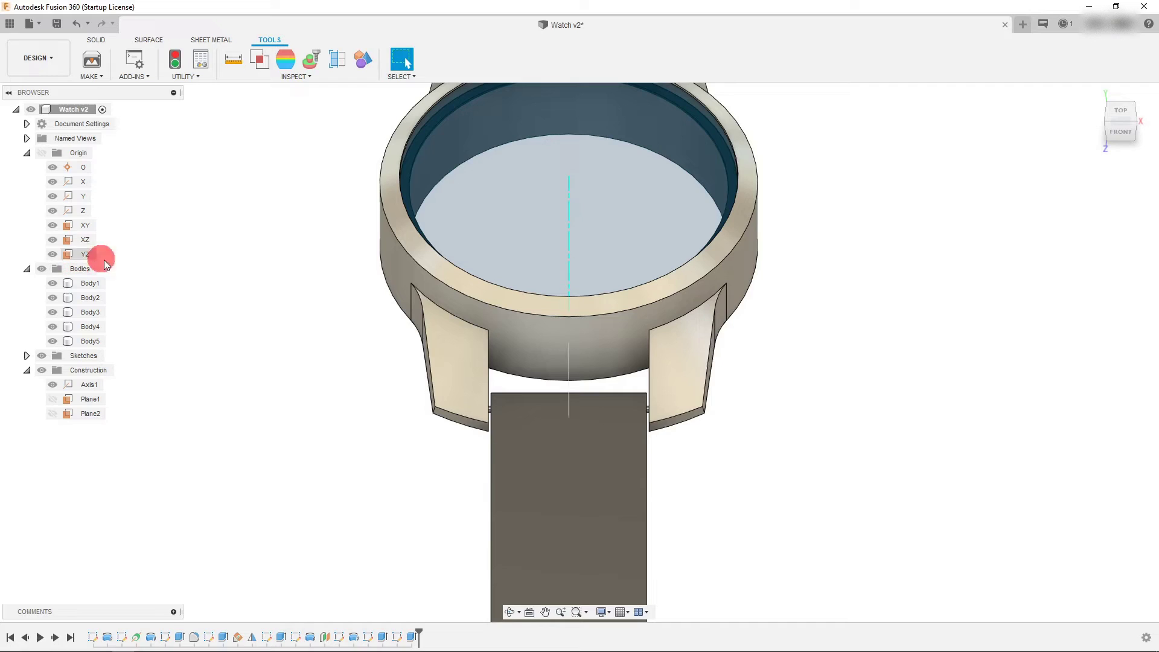
{"action": "scroll", "coordinate": [410, 409], "scroll_direction": "down", "scroll_amount": 2}
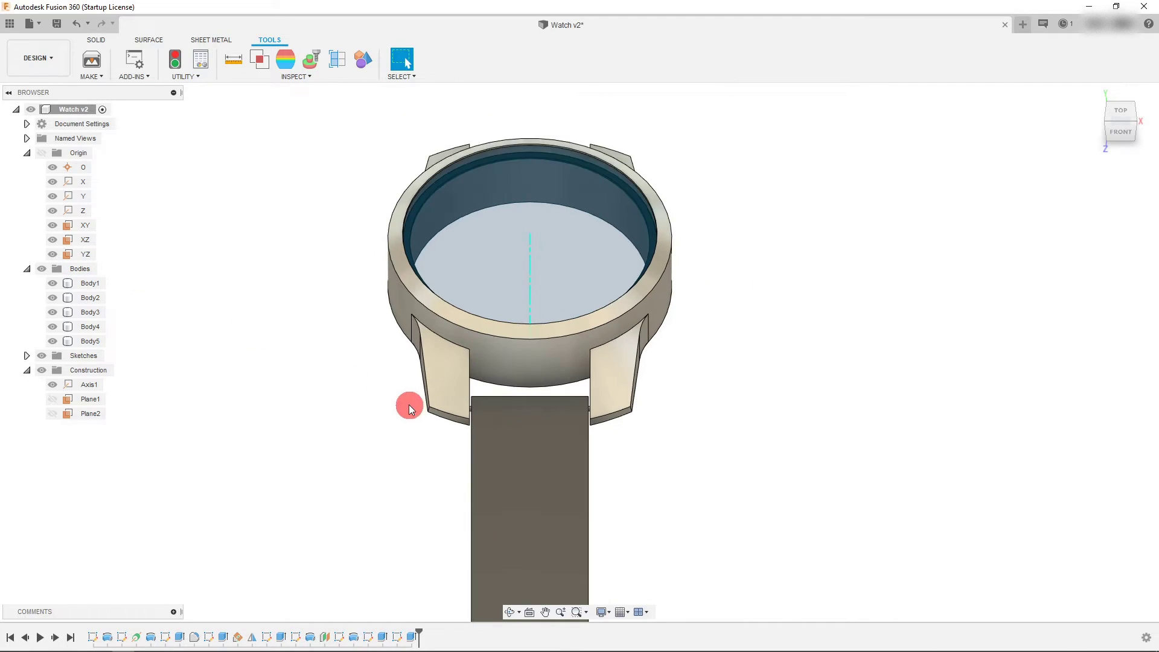
{"action": "left_click", "coordinate": [83, 399]}
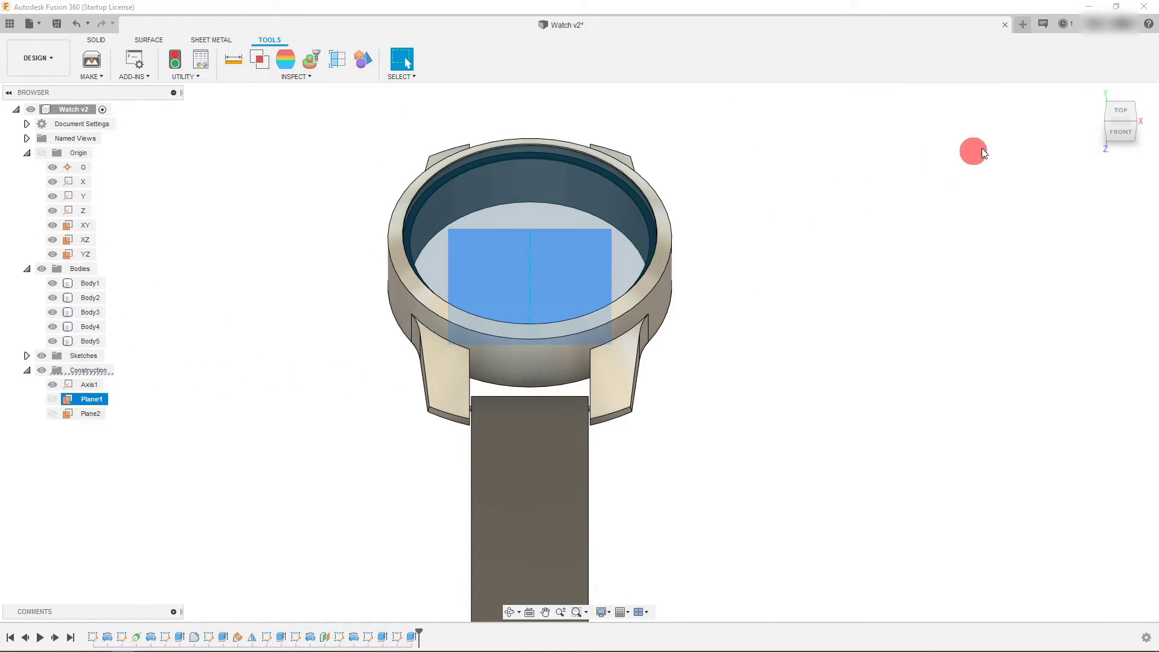
{"action": "left_click", "coordinate": [1106, 125]}
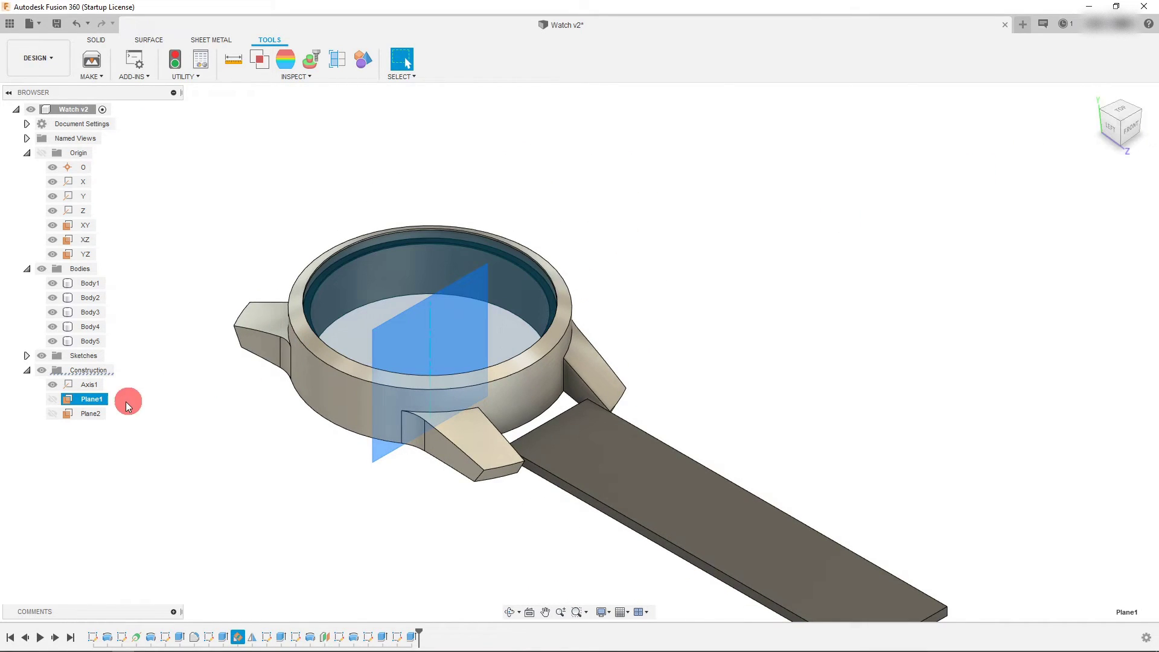
{"action": "left_click", "coordinate": [654, 270]}
{"action": "scroll", "coordinate": [596, 411], "scroll_direction": "up", "scroll_amount": 3}
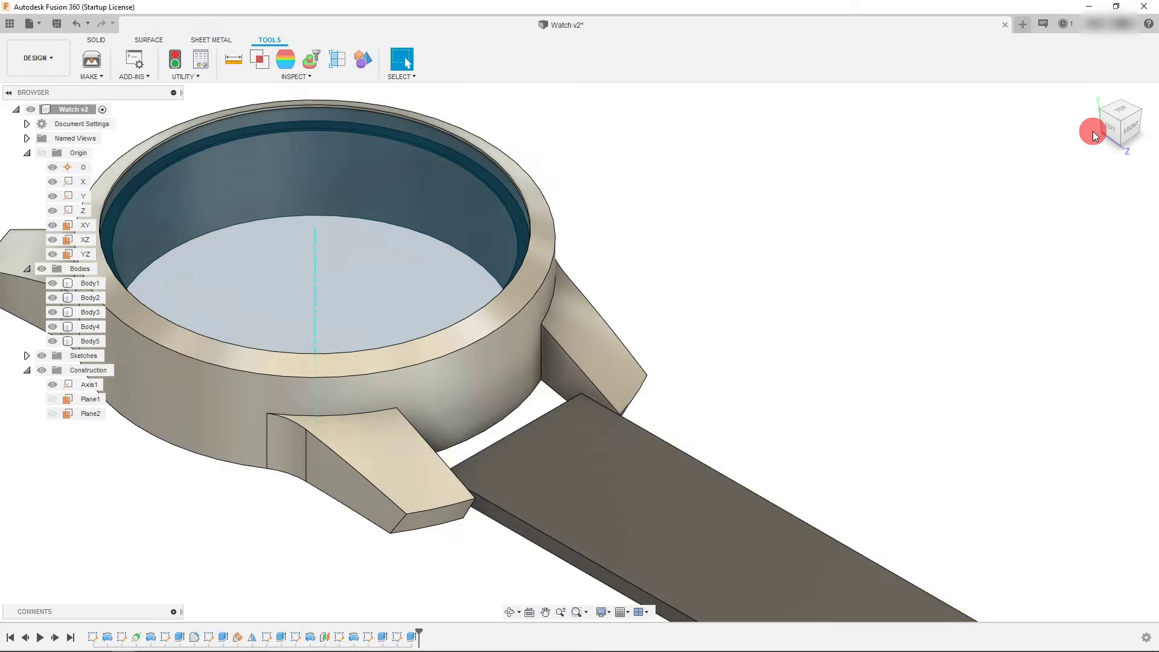
{"action": "left_click", "coordinate": [1137, 114]}
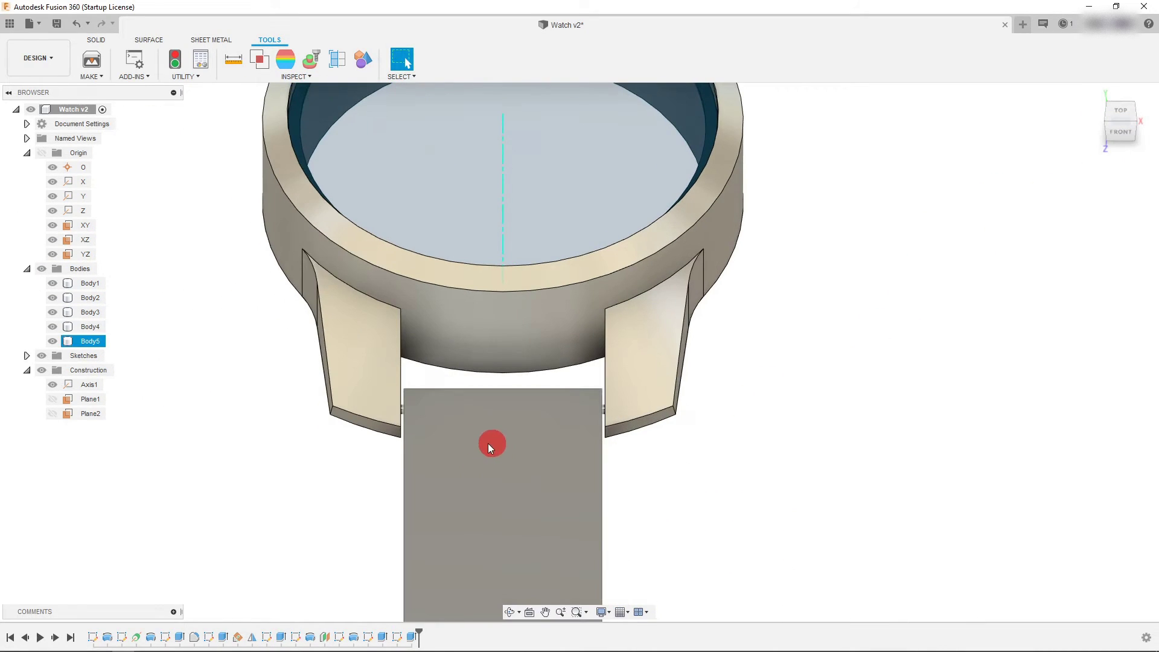
Start a feature Mirror with the strap's extrusion and the lug pin as the objects to mirror
{"action": "left_click", "coordinate": [97, 41]}
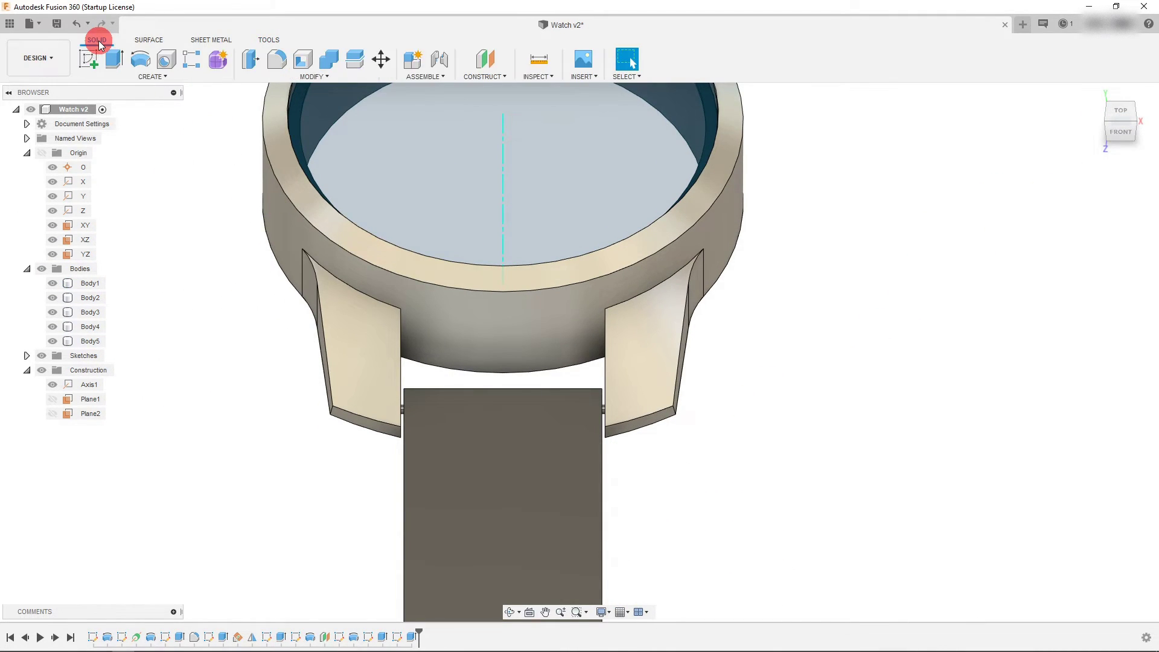
{"action": "left_click", "coordinate": [151, 77]}
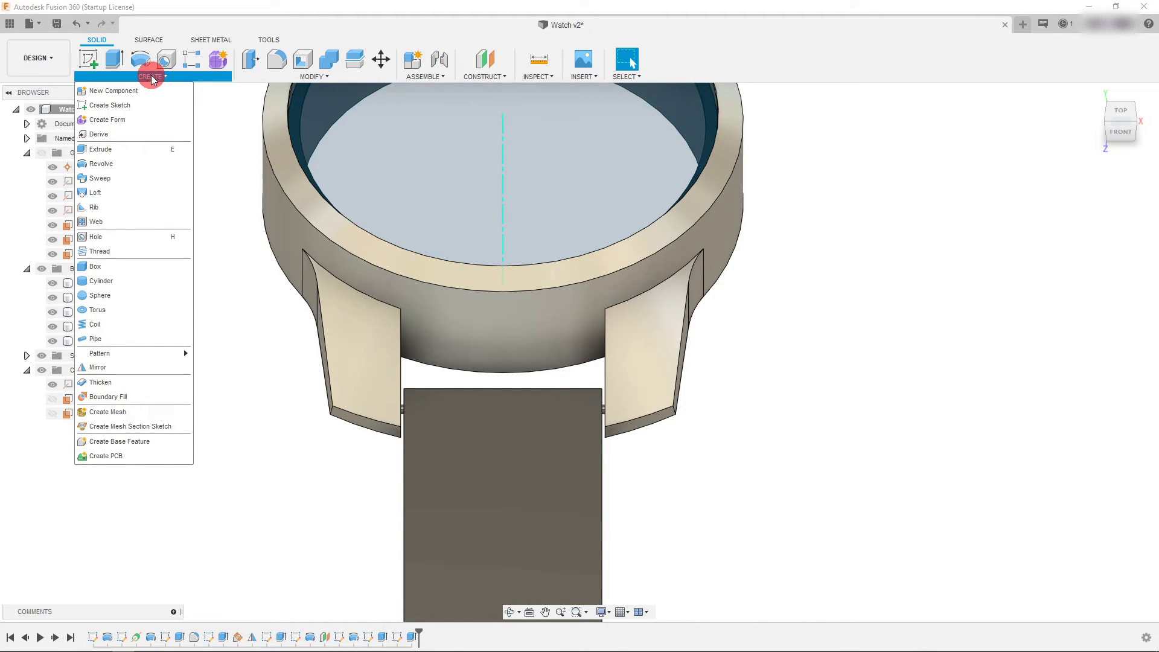
{"action": "left_click", "coordinate": [115, 367]}
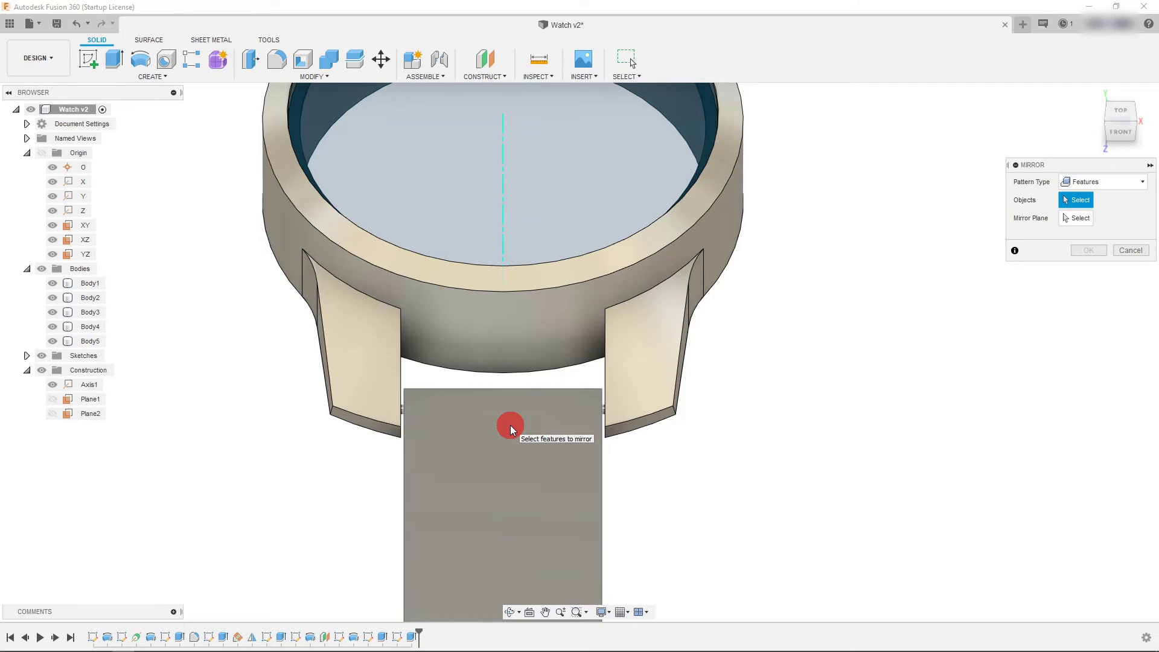
{"action": "left_click", "coordinate": [509, 425]}
{"action": "scroll", "coordinate": [635, 444], "scroll_direction": "up", "scroll_amount": 6}
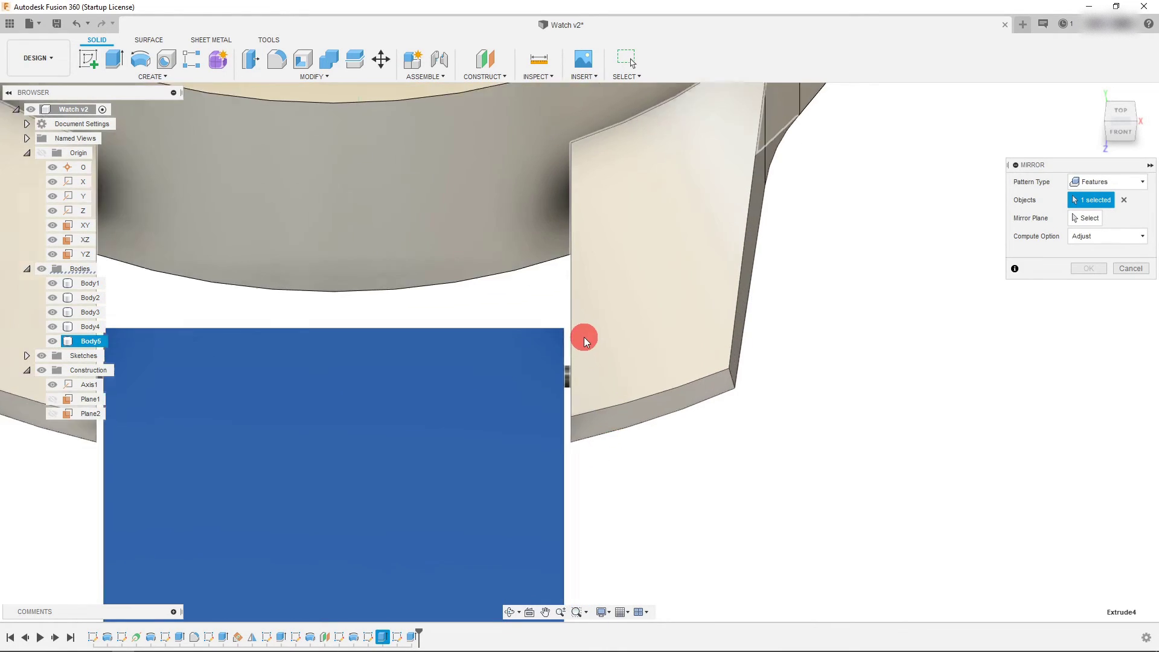
{"action": "scroll", "coordinate": [543, 423], "scroll_direction": "up", "scroll_amount": 2}
{"action": "left_click", "coordinate": [530, 440]}
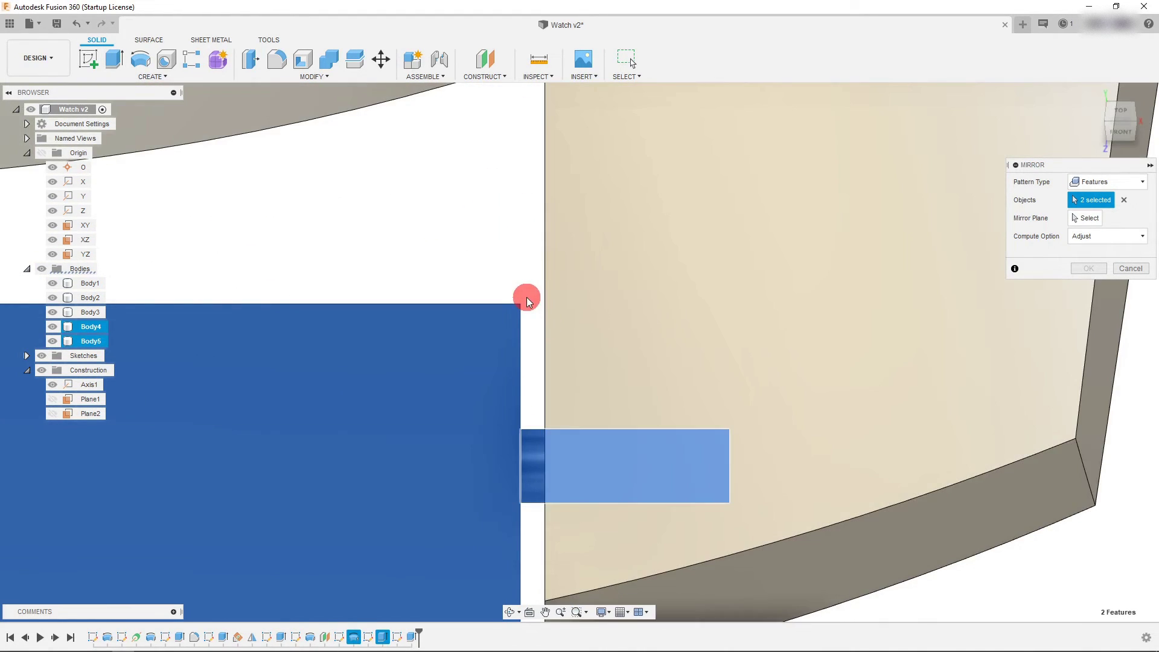
{"action": "scroll", "coordinate": [537, 308], "scroll_direction": "down", "scroll_amount": 3}
{"action": "scroll", "coordinate": [545, 313], "scroll_direction": "down", "scroll_amount": 8}
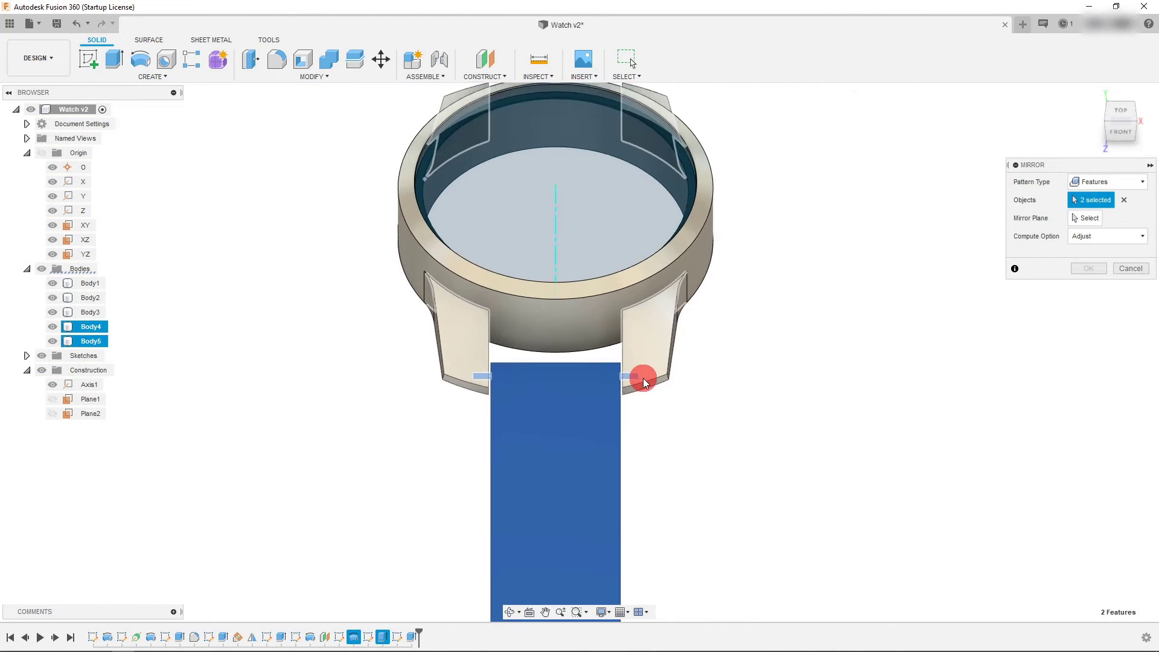
Use Plane1 as the mirror plane and complete the mirror to copy the strap and pin to the opposite lugs
{"action": "left_click", "coordinate": [1123, 112]}
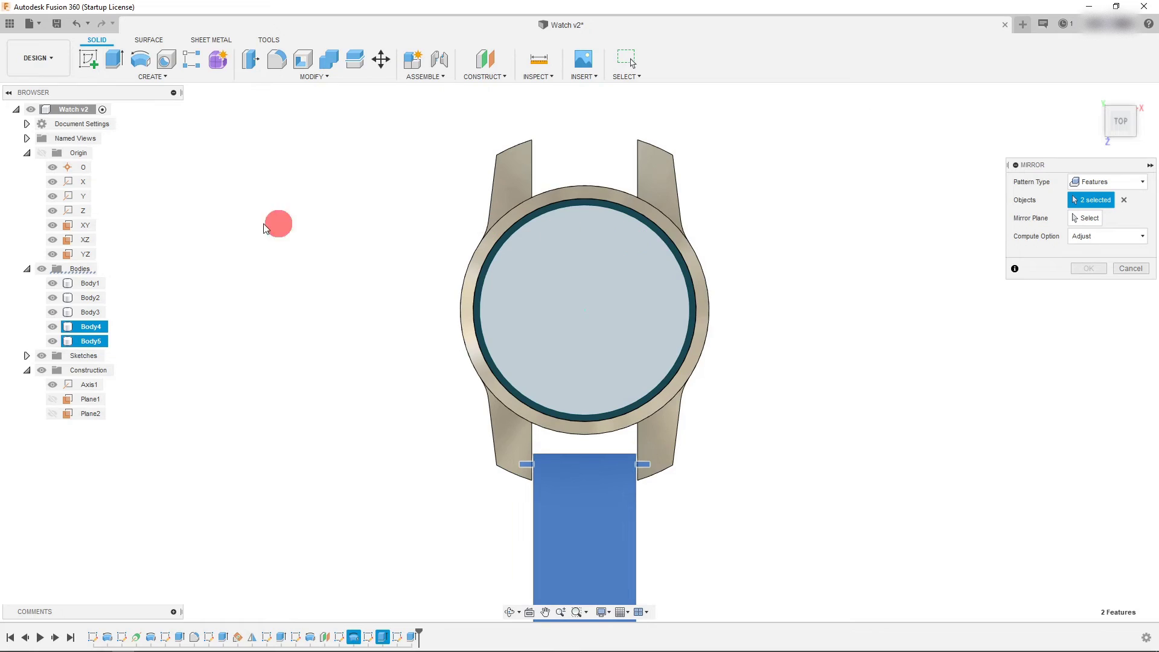
{"action": "left_click", "coordinate": [1033, 222]}
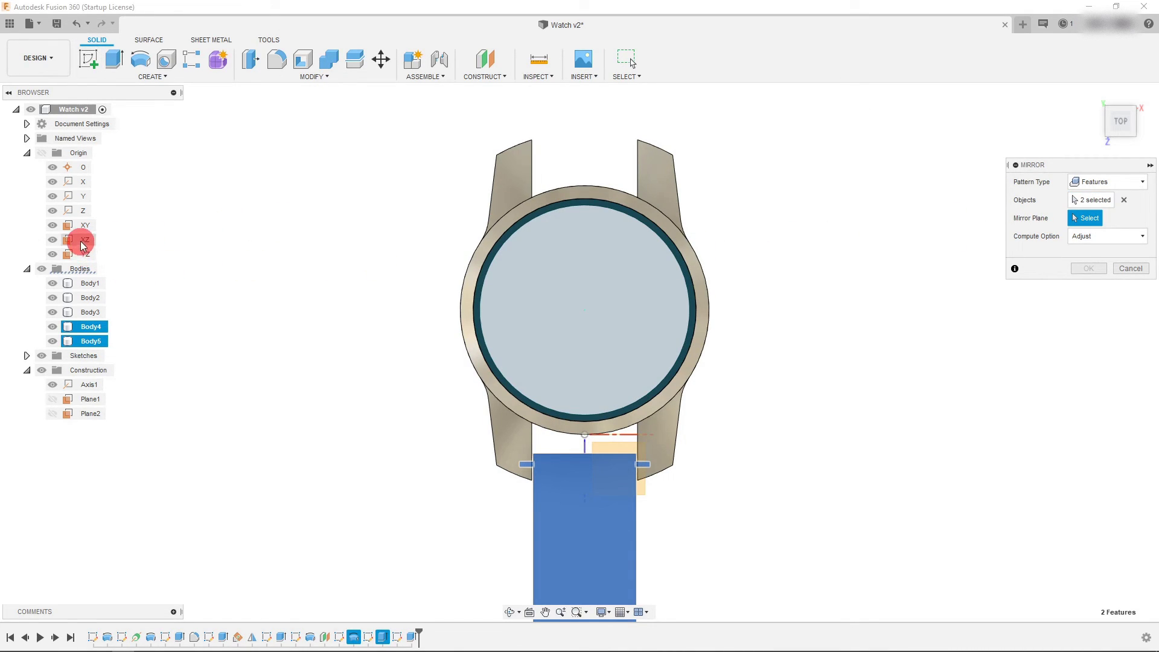
{"action": "left_click", "coordinate": [84, 401]}
{"action": "scroll", "coordinate": [393, 470], "scroll_direction": "down", "scroll_amount": 4}
{"action": "scroll", "coordinate": [925, 277], "scroll_direction": "down", "scroll_amount": 3}
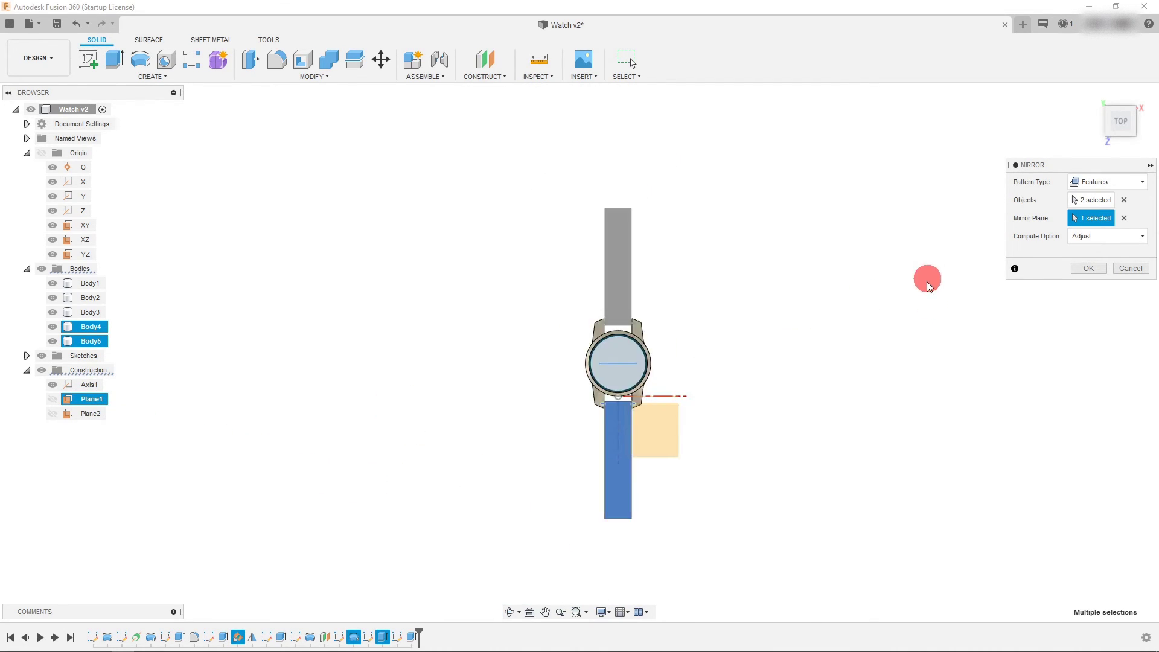
{"action": "left_click", "coordinate": [1080, 269]}
{"action": "scroll", "coordinate": [580, 419], "scroll_direction": "up", "scroll_amount": 1}
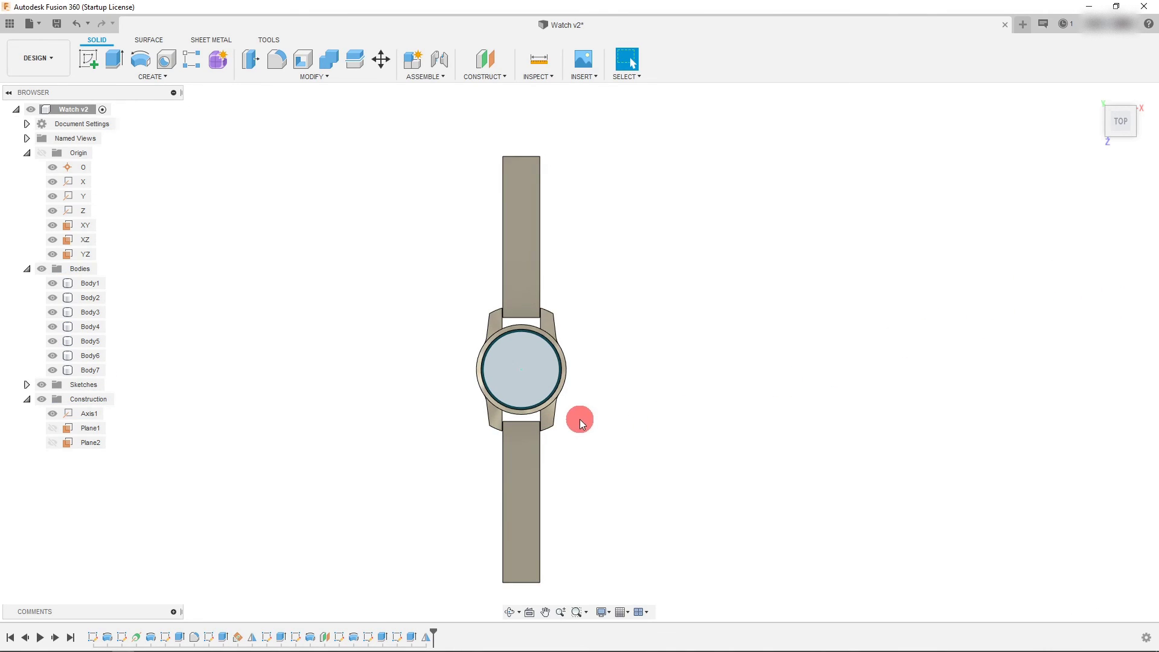
{"action": "left_click", "coordinate": [1111, 138]}
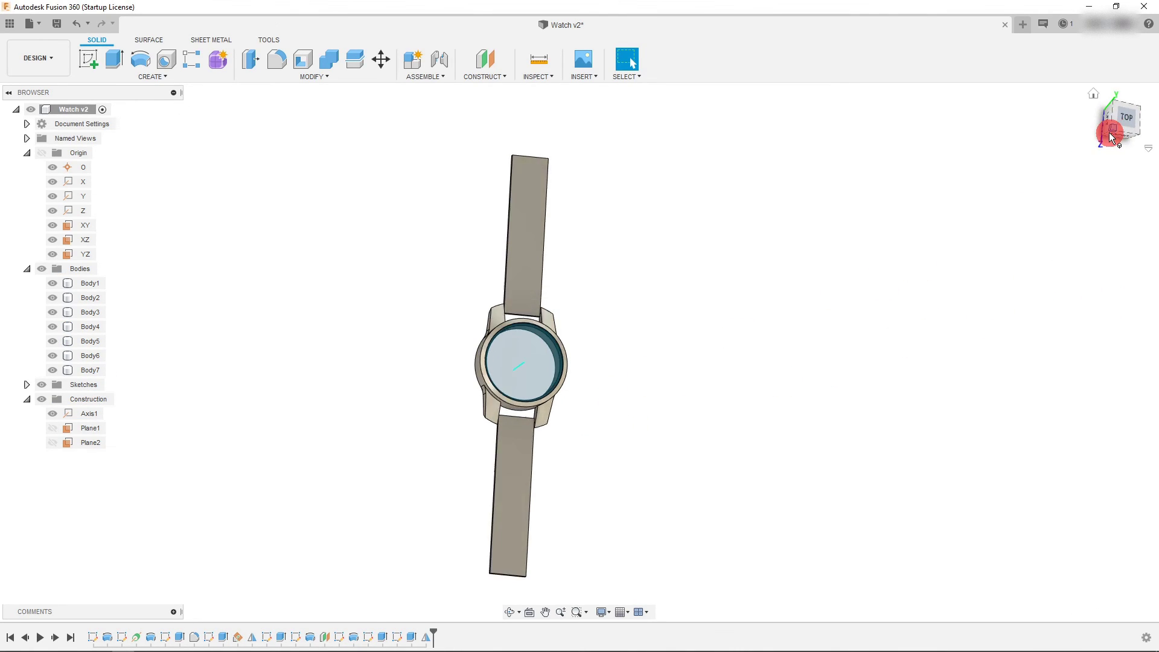
{"action": "left_click", "coordinate": [1132, 121]}
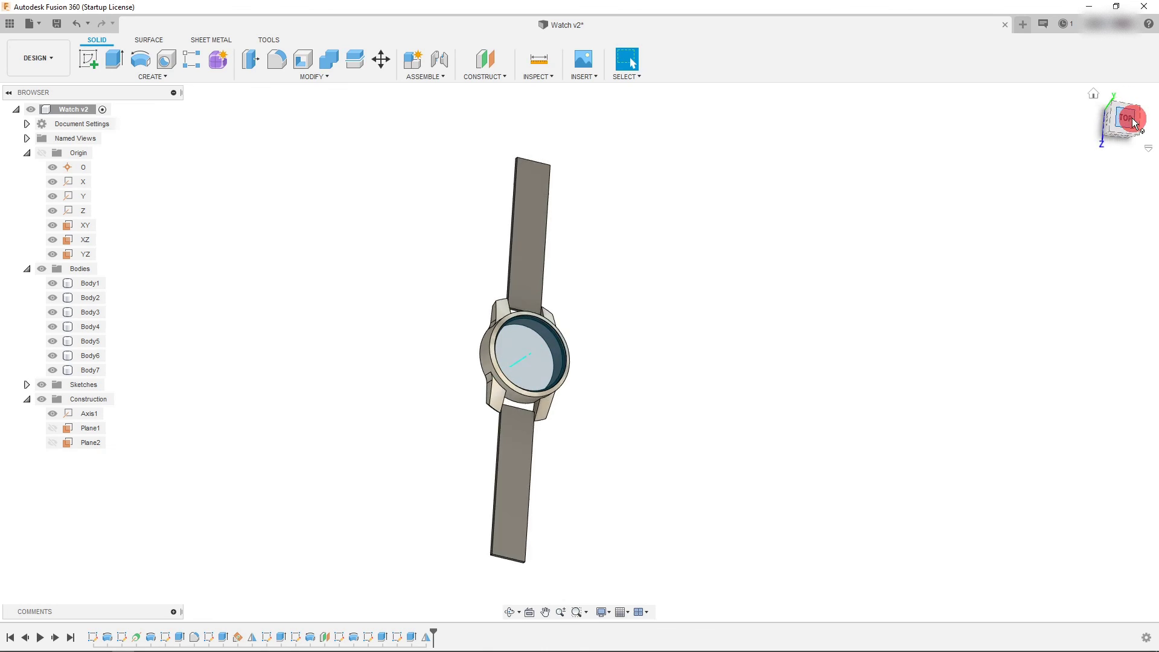
{"action": "scroll", "coordinate": [558, 422], "scroll_direction": "up", "scroll_amount": 2}
{"action": "scroll", "coordinate": [579, 310], "scroll_direction": "down", "scroll_amount": 1}
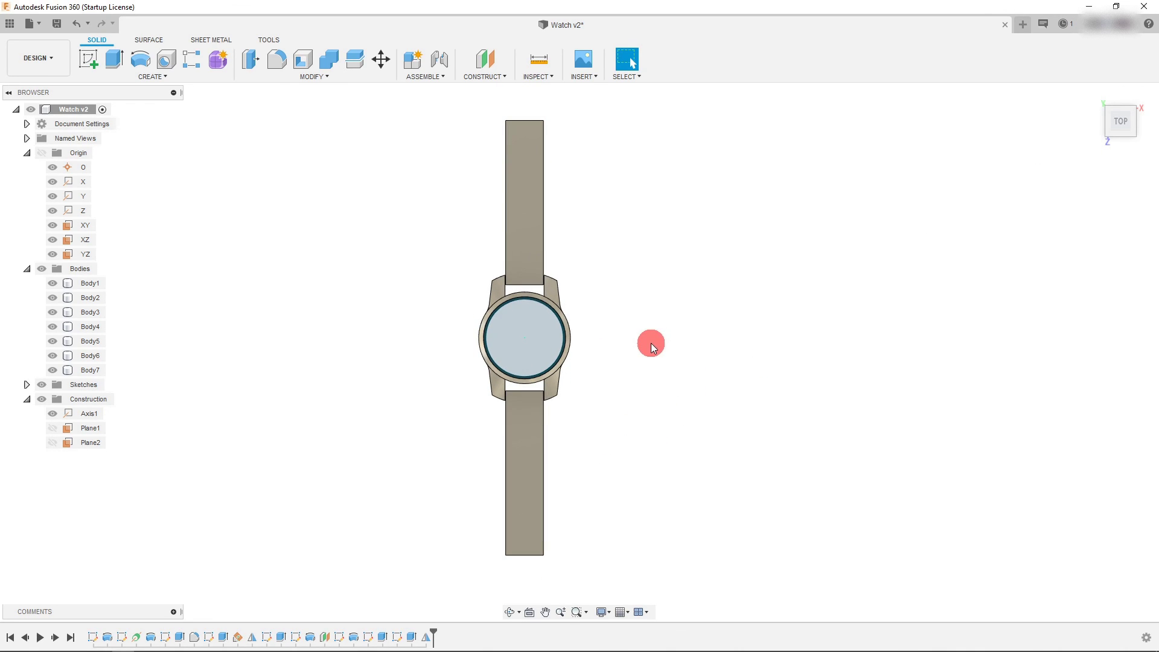